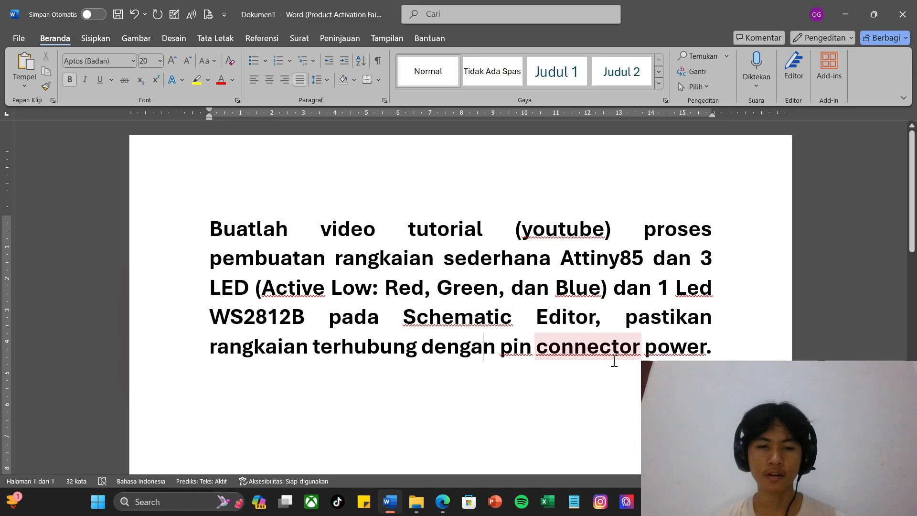
Step: Switch to the Attiny85_v1 project in KiCad and open the schematic Attiny85_v1.kicad_sch
mouse_move(574, 502)
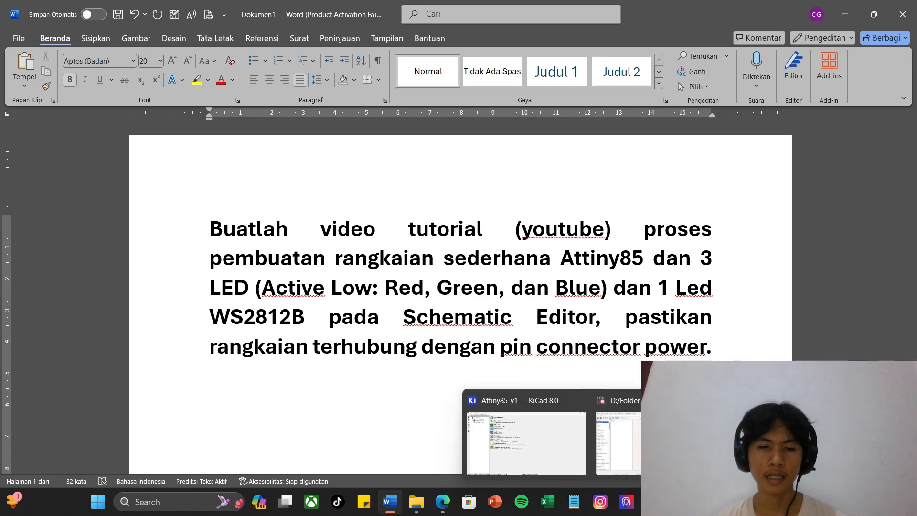
click(544, 452)
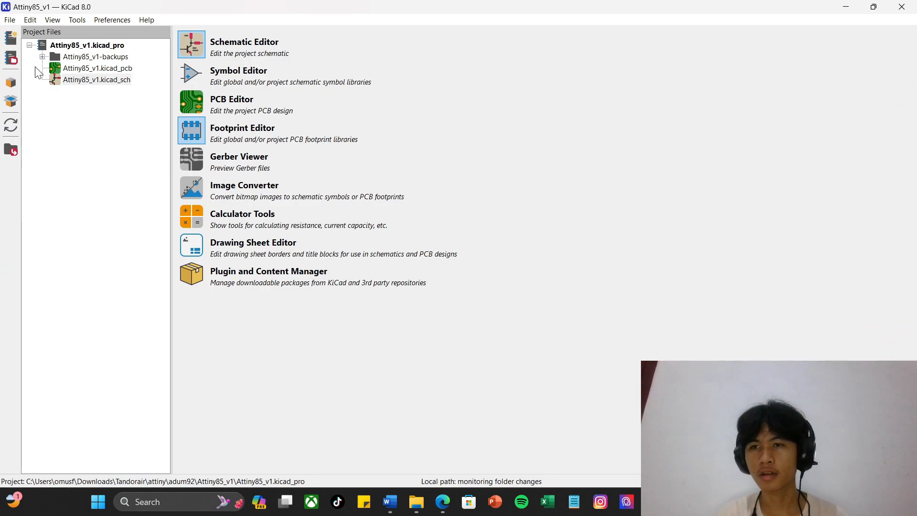
double_click(93, 81)
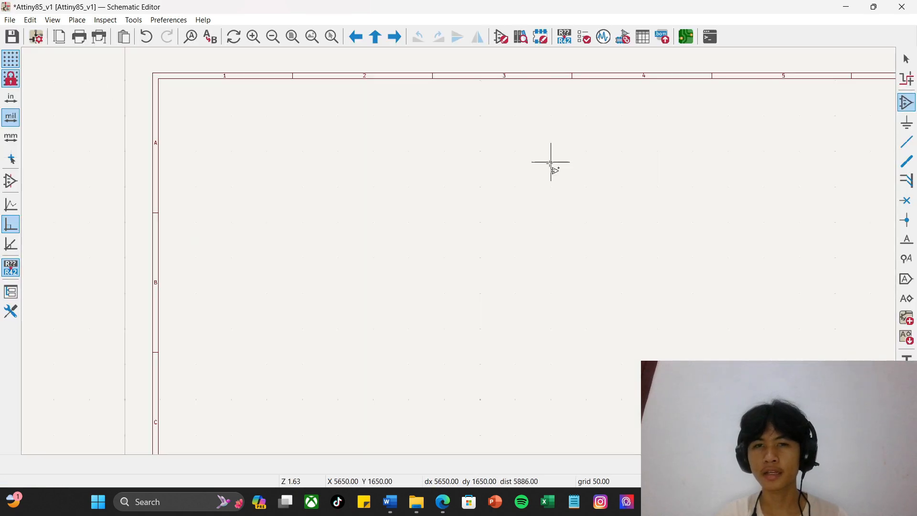
scroll(462, 251, down, 2)
scroll(426, 240, up, 3)
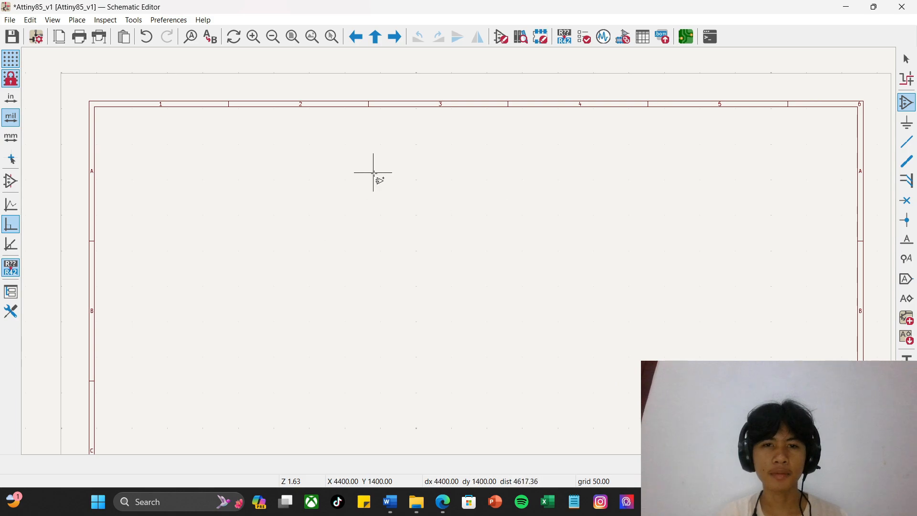
Step: Place a Conn_01x05_Pin connector symbol from the Connector library on the empty schematic sheet
click(908, 103)
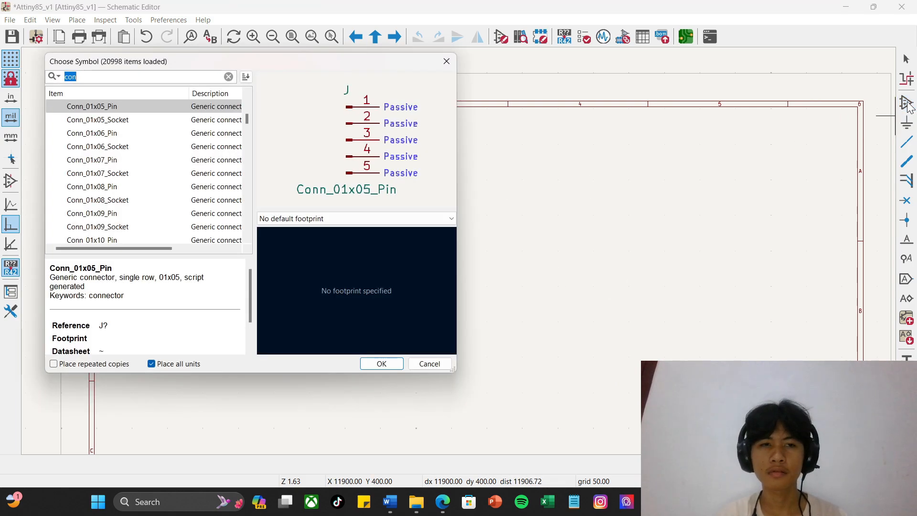
scroll(162, 177, down, 4)
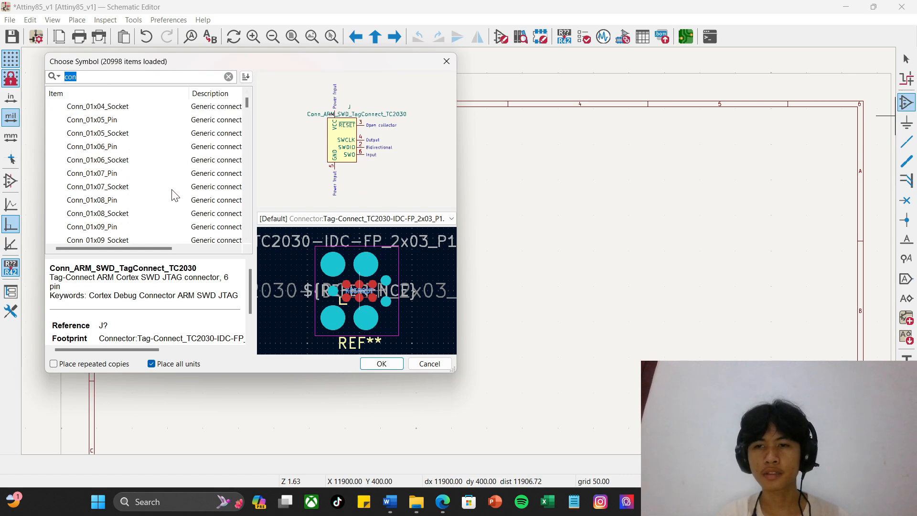
scroll(174, 187, up, 4)
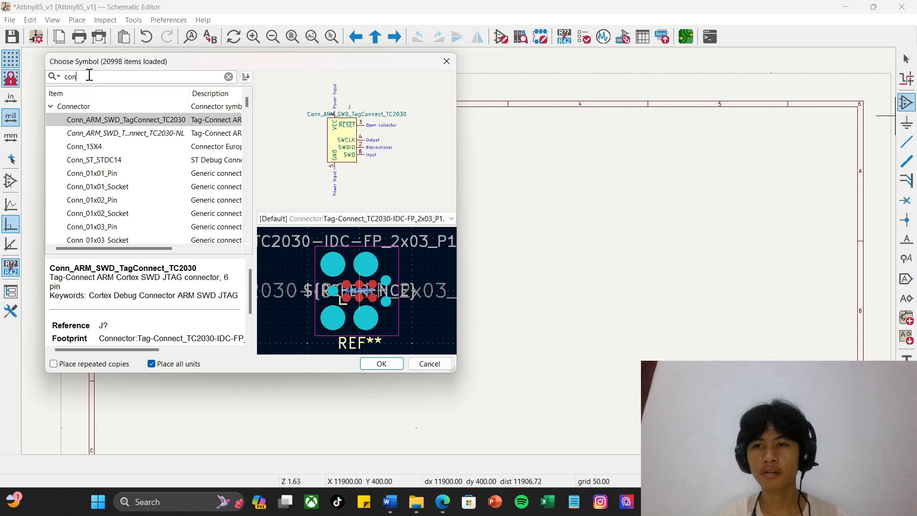
scroll(132, 222, down, 1)
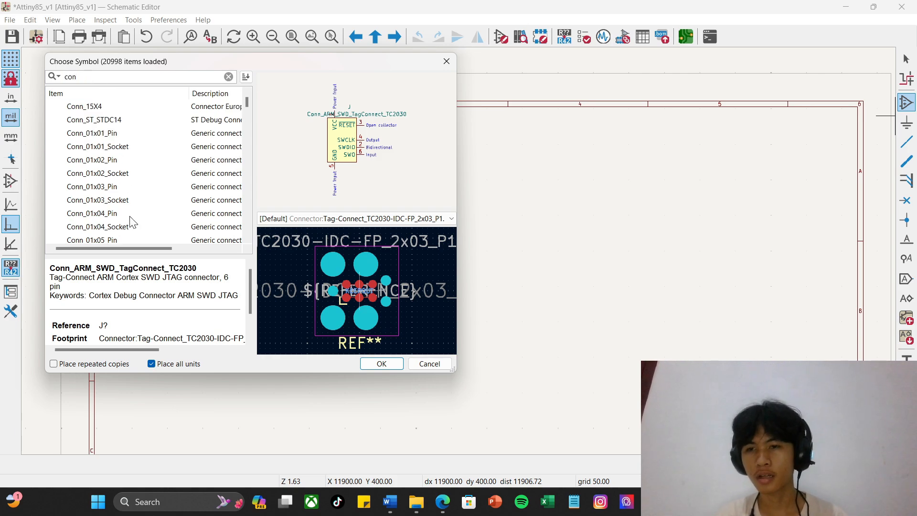
scroll(132, 220, down, 1)
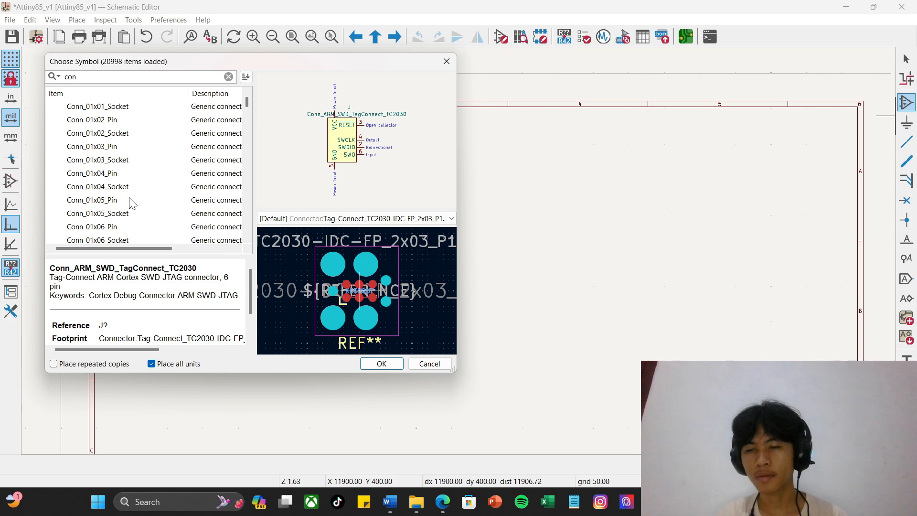
click(101, 200)
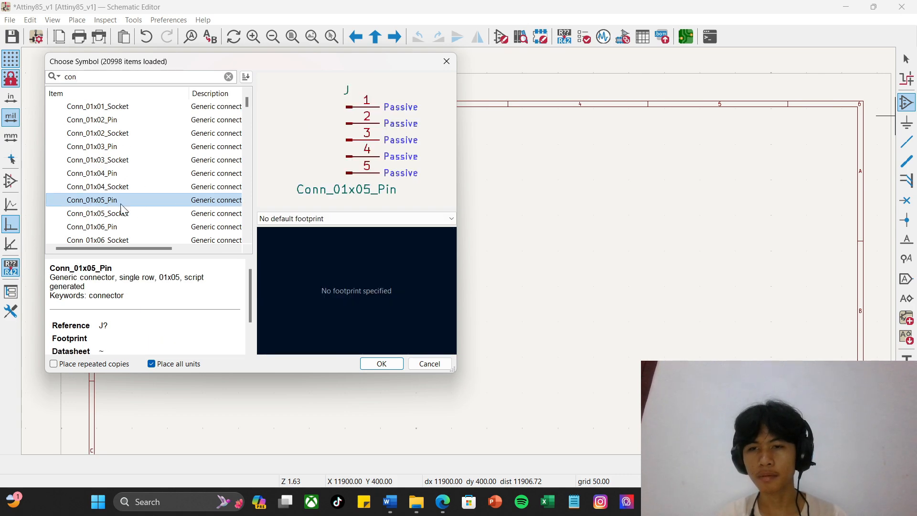
double_click(147, 202)
scroll(232, 240, down, 5)
scroll(470, 271, up, 6)
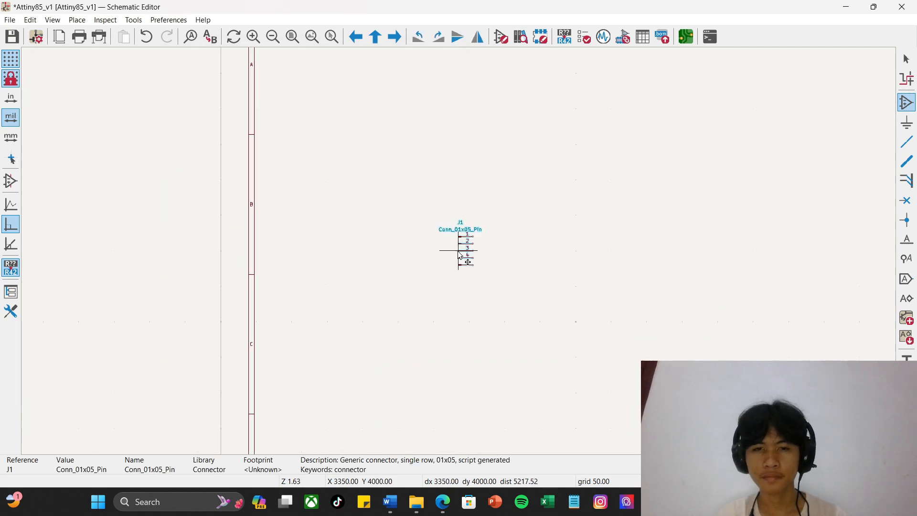
click(401, 236)
scroll(401, 254, up, 2)
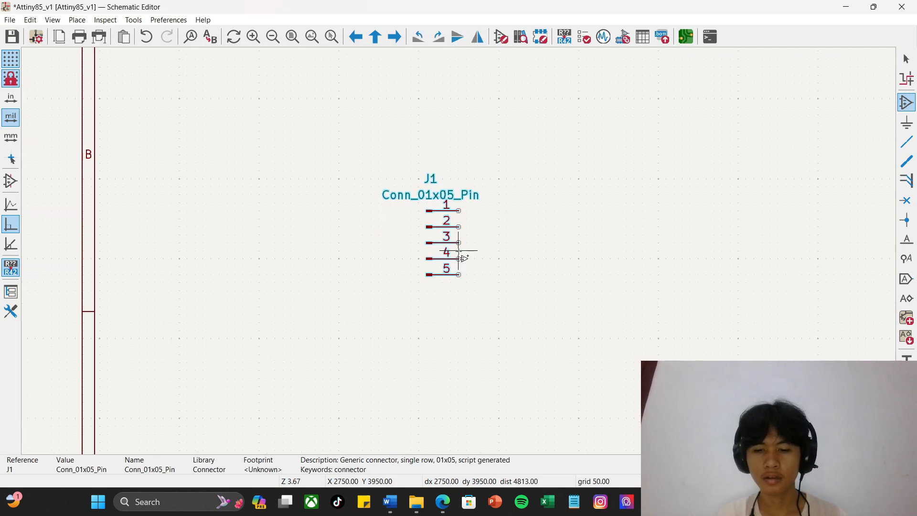
Step: Duplicate the five-pin connector, rotate the copy 180 degrees and place it back to back with the original J1
key(ctrl+d)
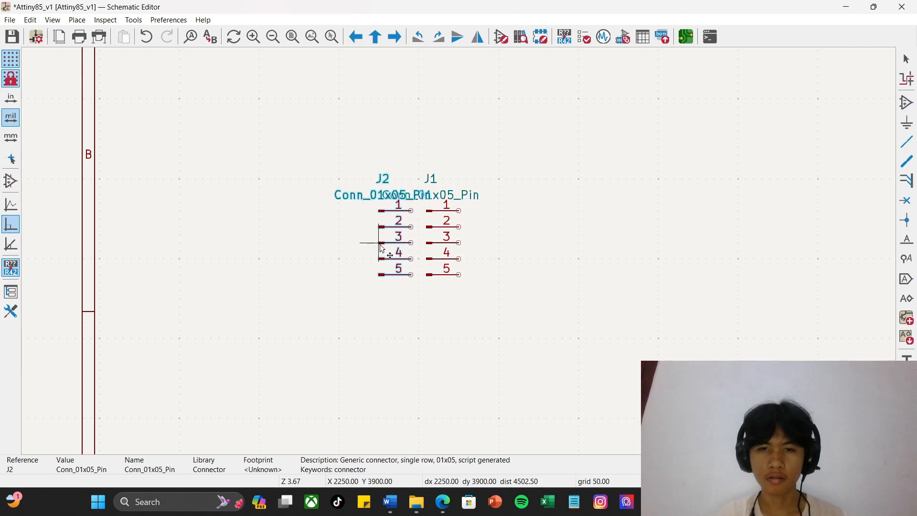
key(r)
key(r)
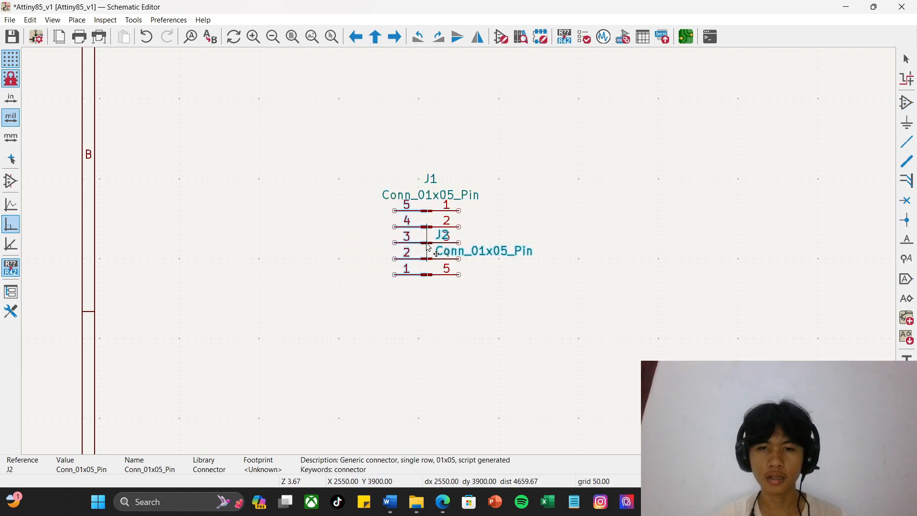
scroll(429, 247, up, 4)
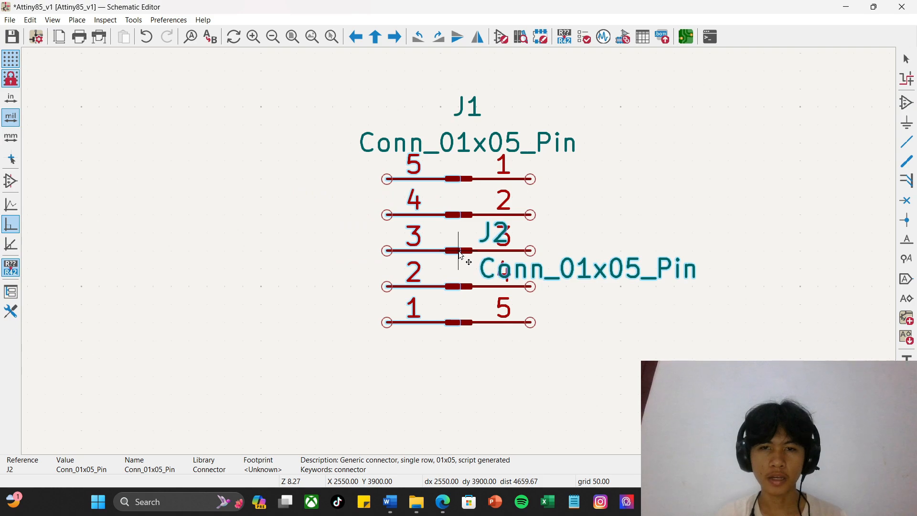
click(458, 252)
scroll(350, 268, down, 2)
scroll(554, 251, up, 2)
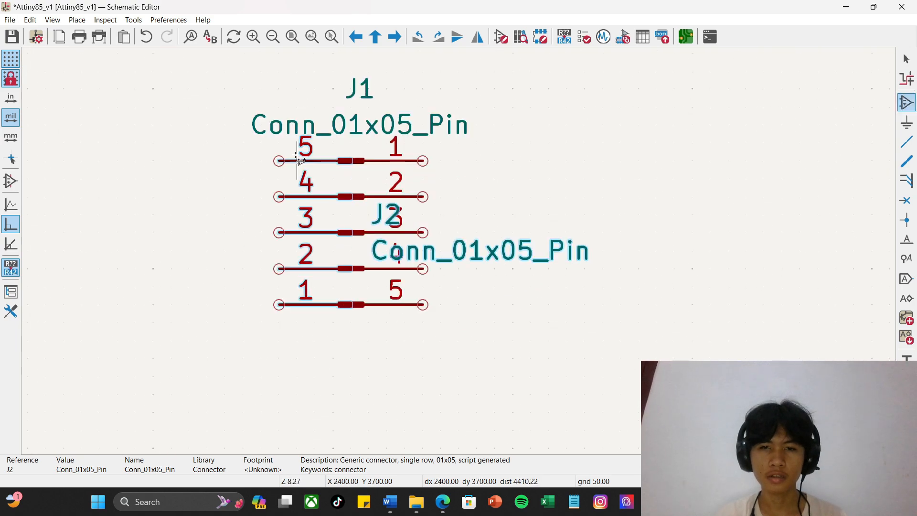
Step: Move J2's Conn_01x05_Pin value text below the pins and shift both connectors together one grid step to the left
click(906, 58)
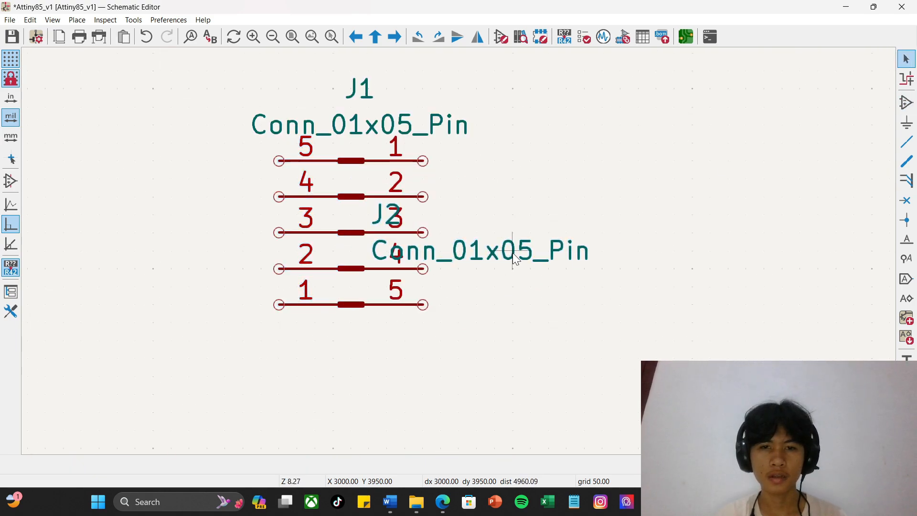
drag(512, 253, 246, 348)
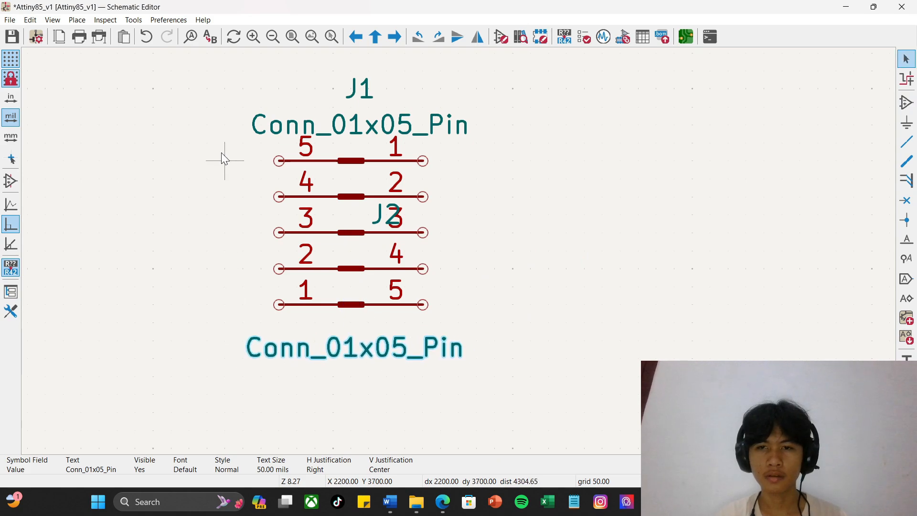
drag(221, 154, 504, 311)
drag(375, 280, 436, 233)
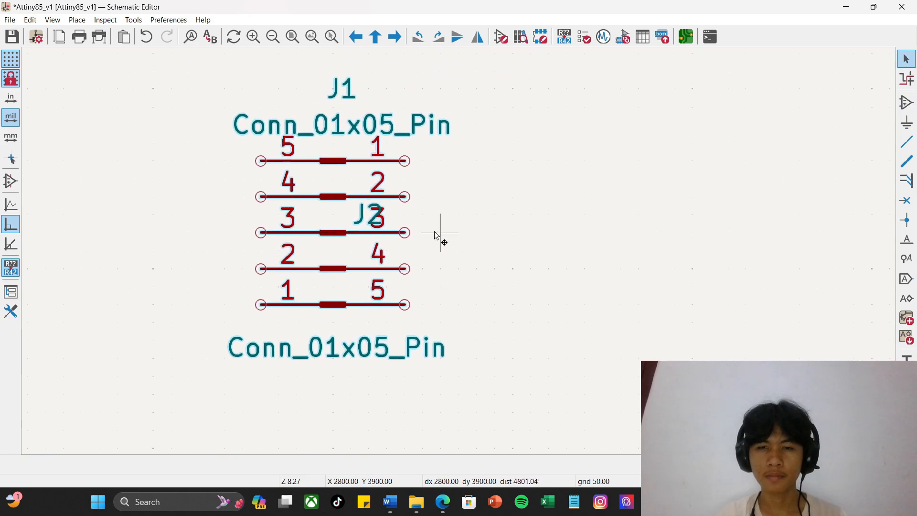
Step: Examine the pin numbering and layout of the two back-to-back connectors J1 and J2
scroll(436, 236, down, 5)
scroll(404, 242, up, 2)
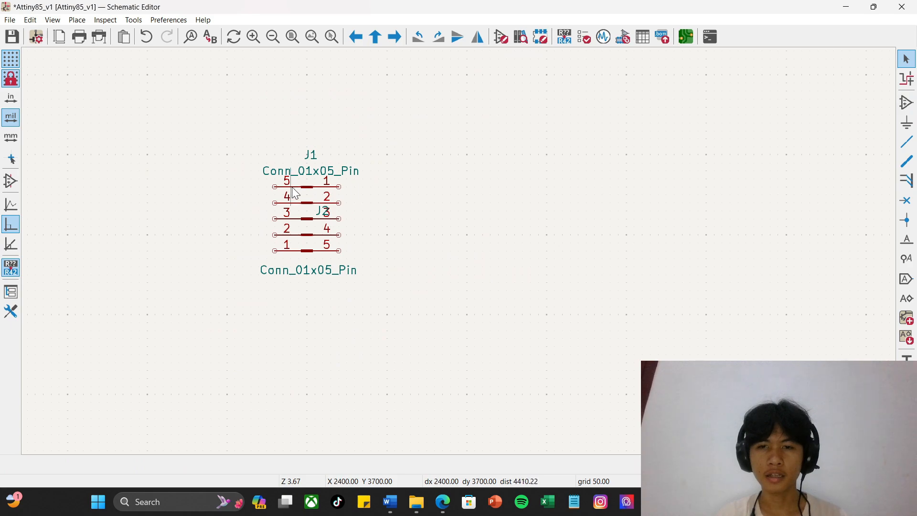
scroll(296, 194, up, 2)
scroll(567, 294, up, 1)
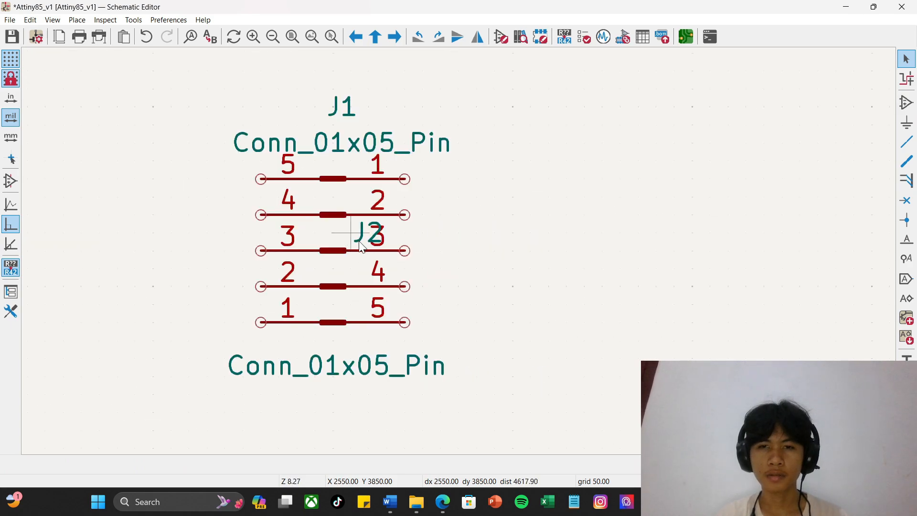
scroll(352, 248, down, 1)
scroll(483, 260, up, 1)
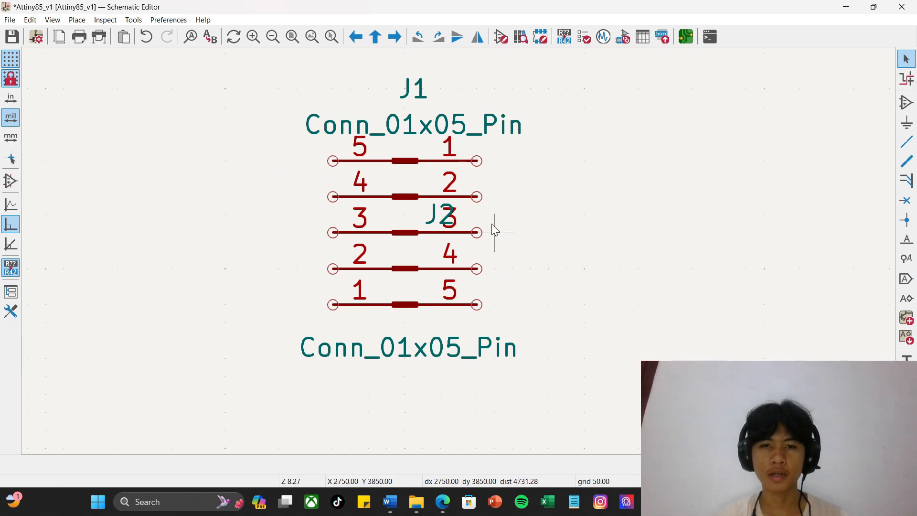
scroll(458, 249, down, 1)
scroll(459, 263, down, 1)
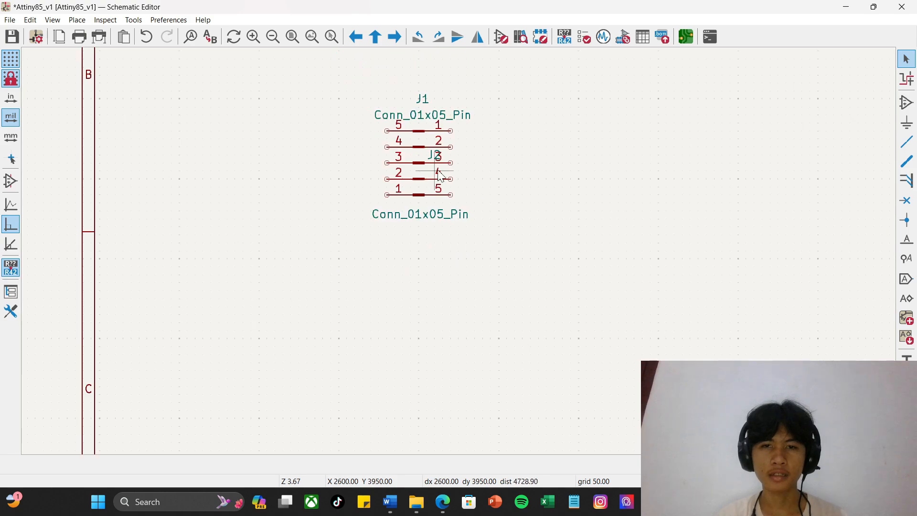
scroll(459, 251, up, 2)
scroll(459, 249, down, 1)
scroll(459, 249, up, 1)
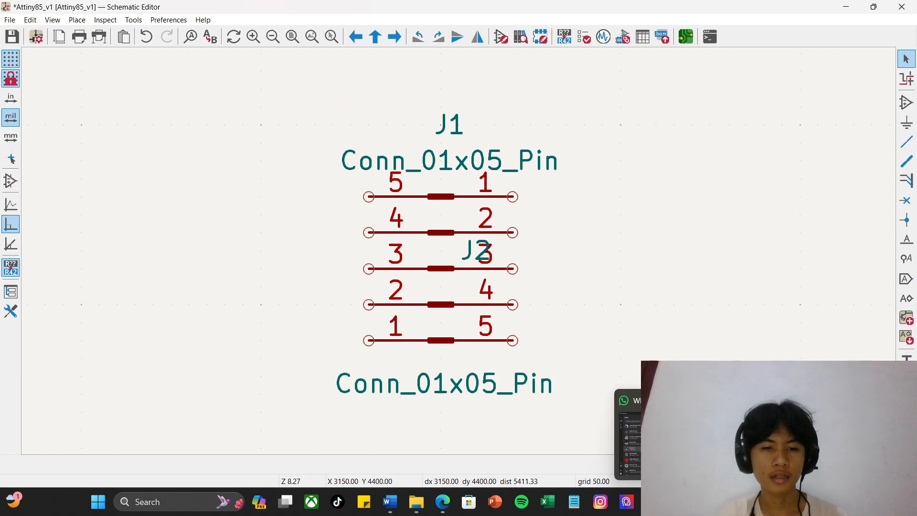
Step: View the ATtiny85 and 10-pin header pinout images in the photo viewer, then return to the Schematic Editor
click(705, 502)
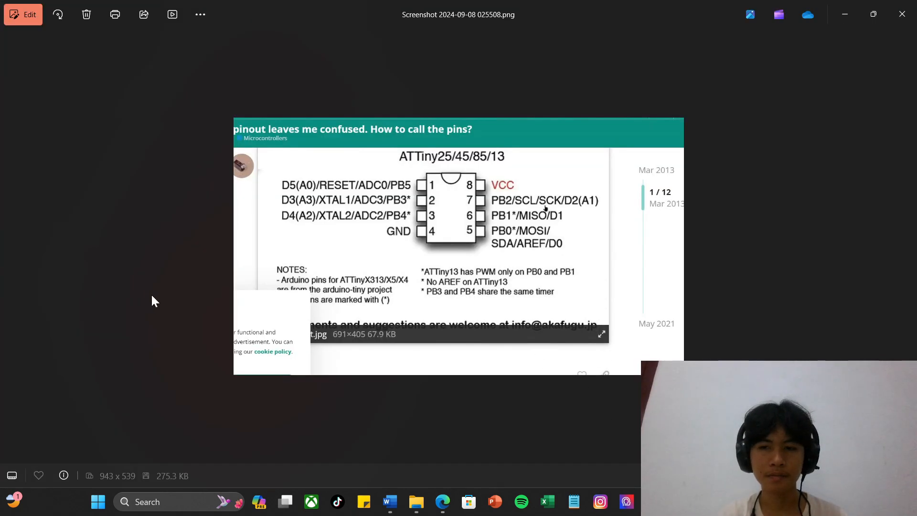
click(906, 248)
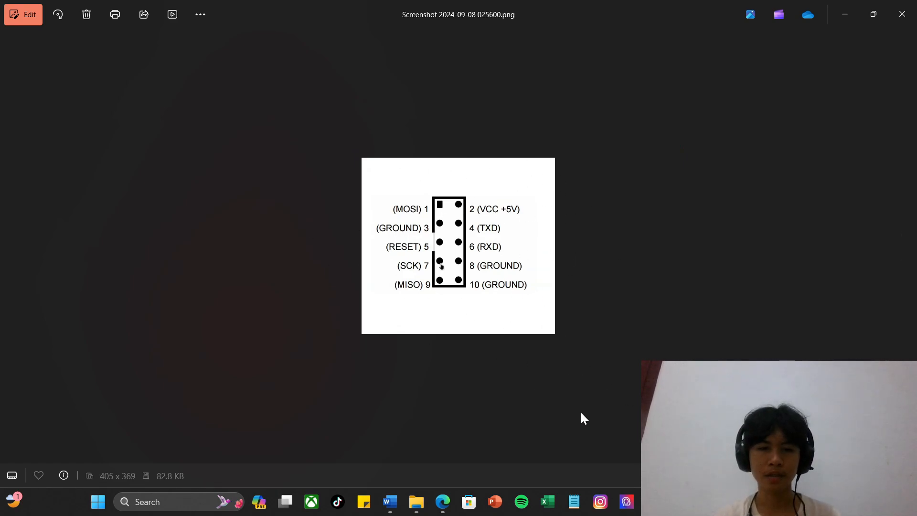
mouse_move(654, 502)
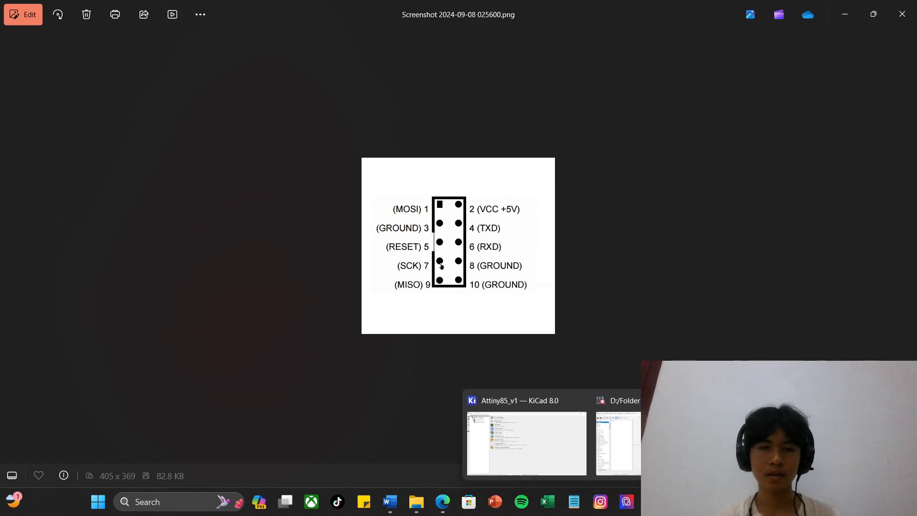
click(659, 443)
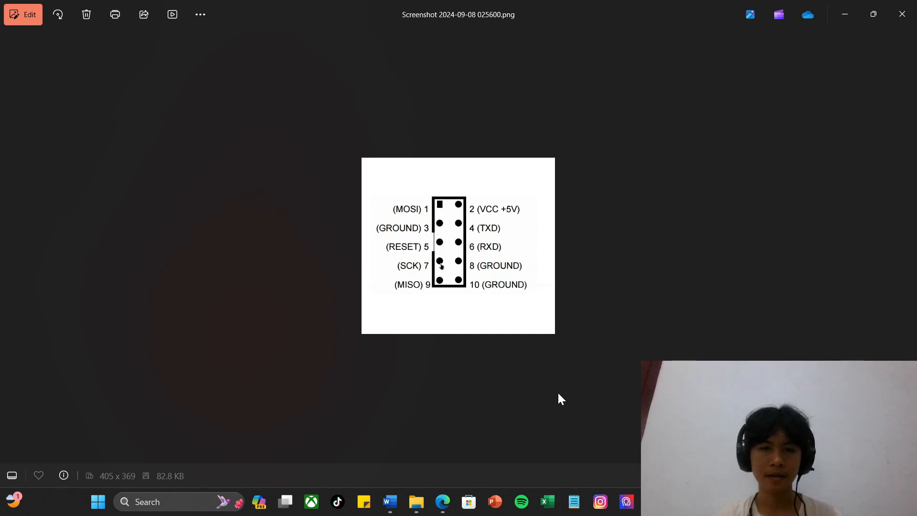
mouse_move(654, 502)
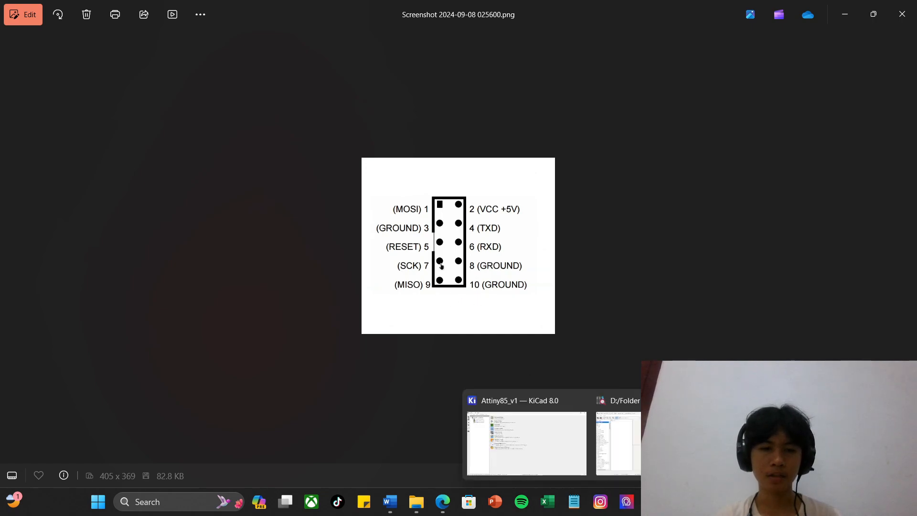
click(784, 444)
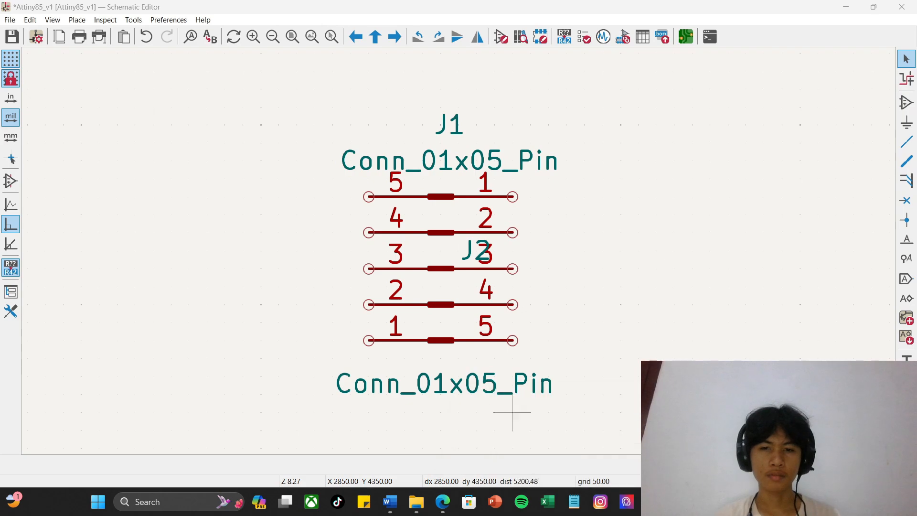
Step: Create a global label MOSI with Input shape, rotate it 180 degrees and attach it to pin 1 of connector J2
click(907, 280)
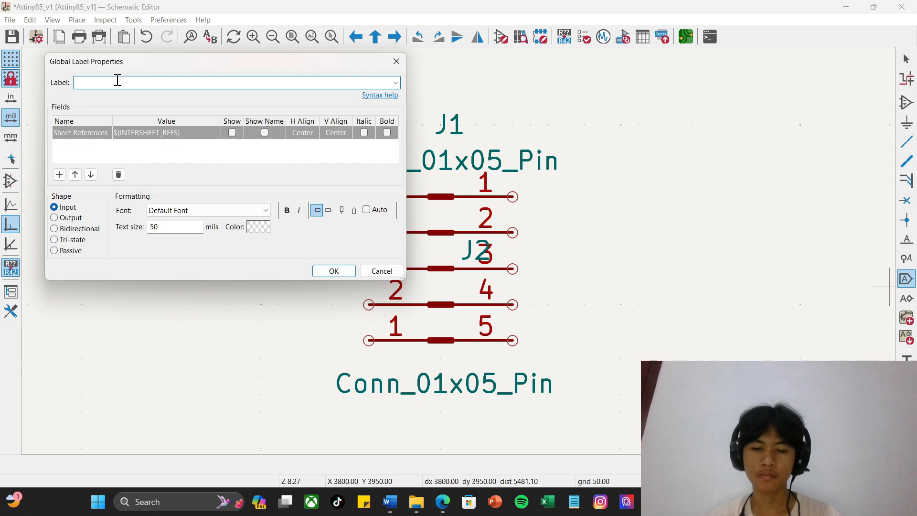
text(MOSI)
key(Return)
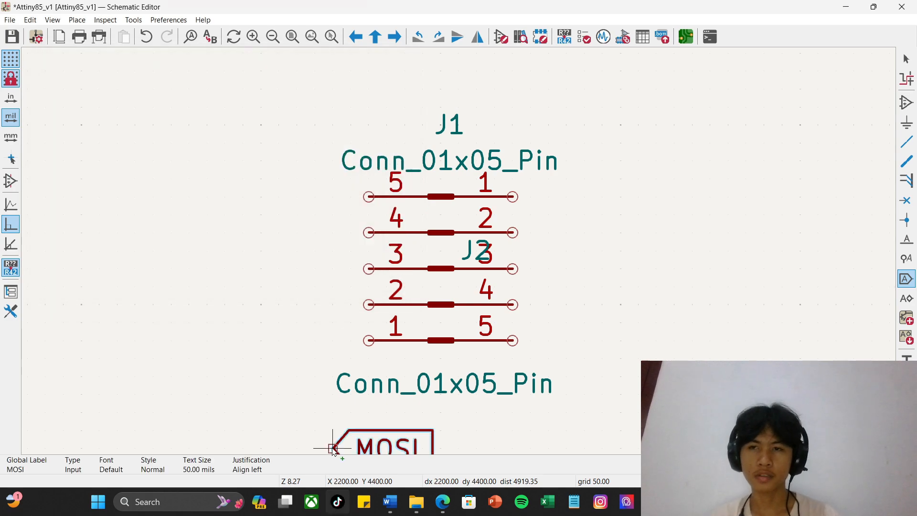
key(r)
key(r)
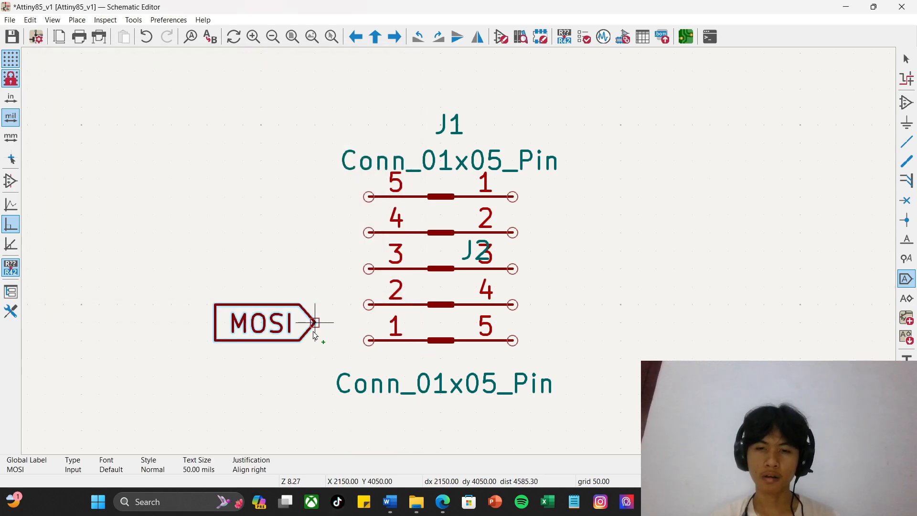
click(369, 344)
Step: View the 10-pin header pinout image to check the signal next to MOSI's pin, and return to the Schematic Editor
click(680, 501)
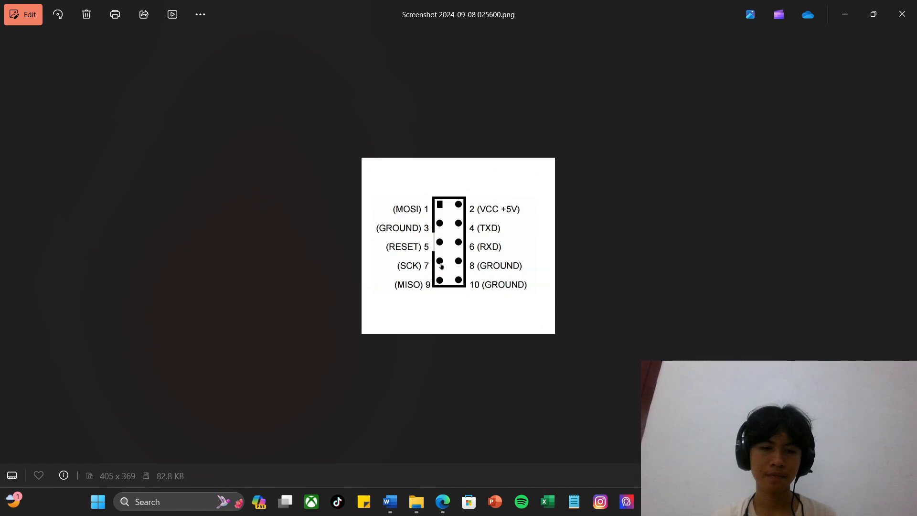
mouse_move(653, 501)
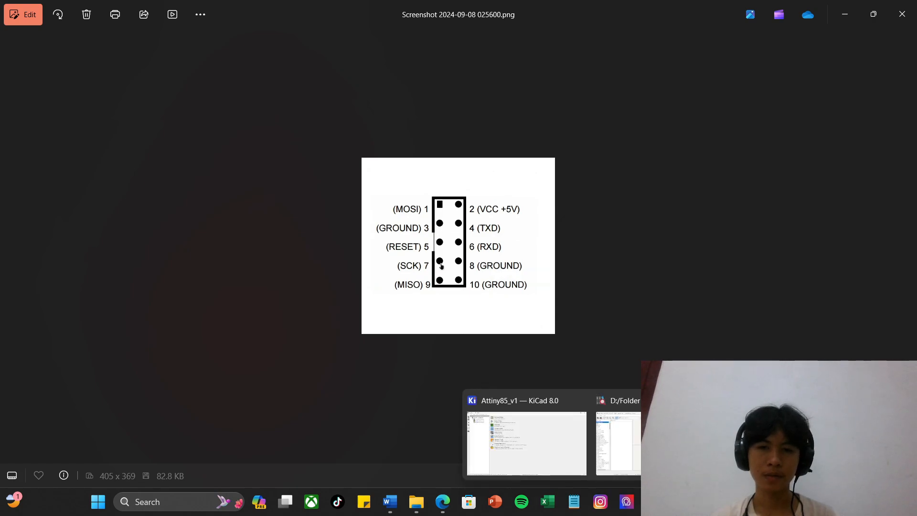
click(785, 442)
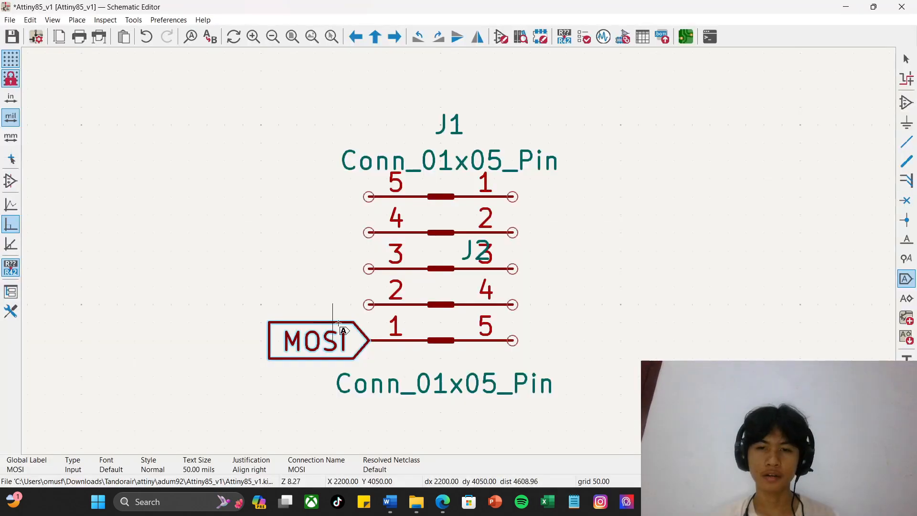
click(297, 343)
click(382, 271)
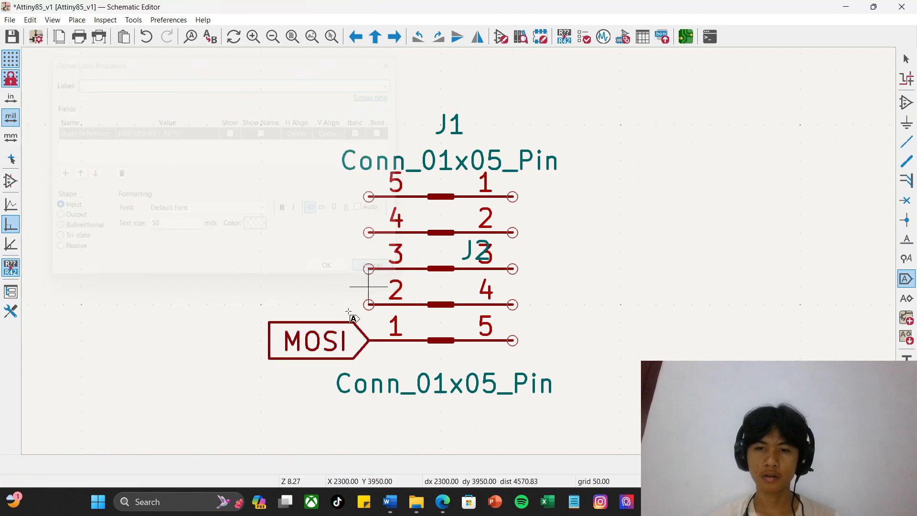
click(313, 343)
click(392, 274)
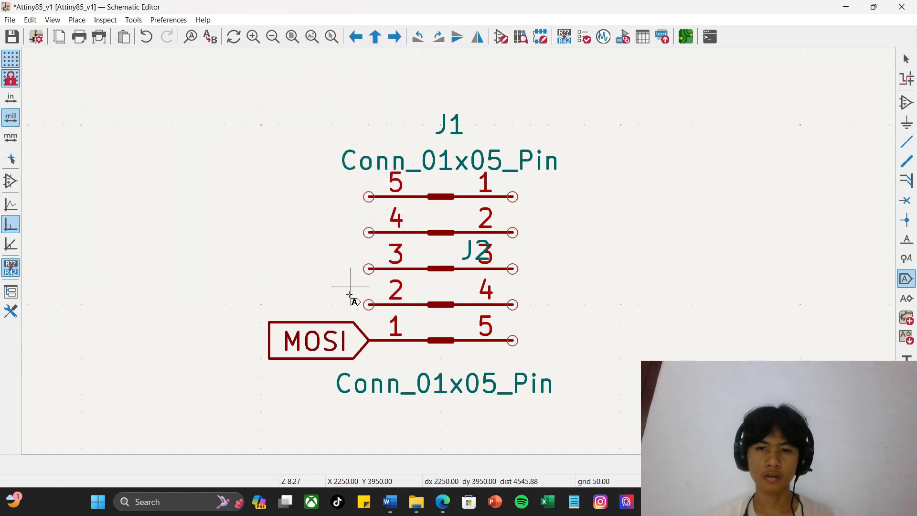
Step: Create an Input-shaped global label GROUND, flip it to face the connector and attach it to pin 2 of connector J2
click(296, 287)
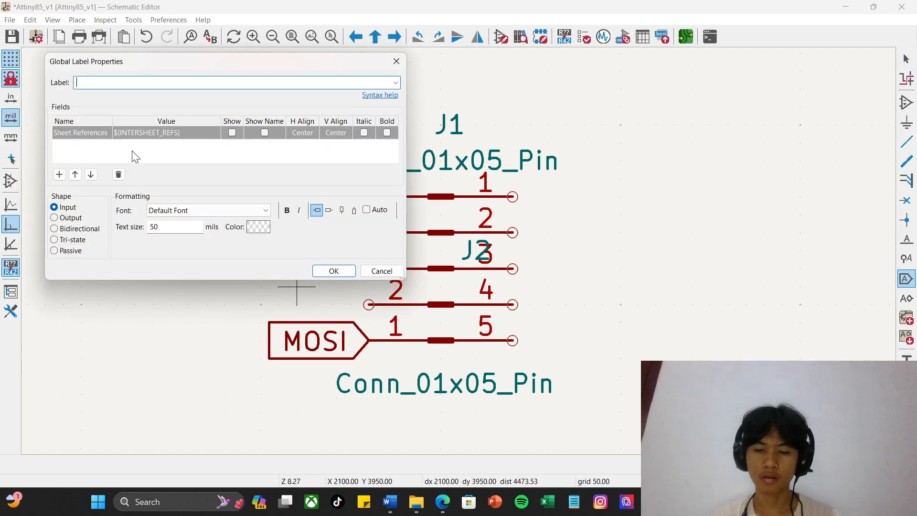
text(GROU)
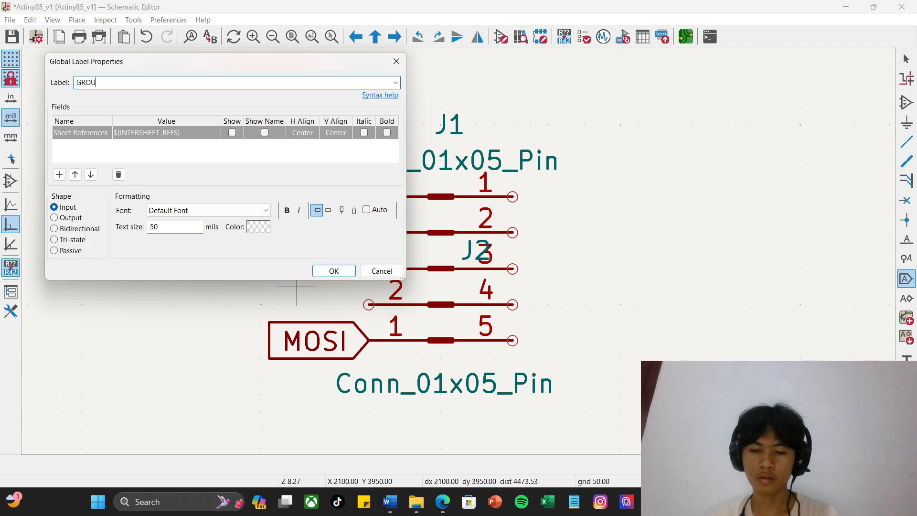
text(ND)
key(Return)
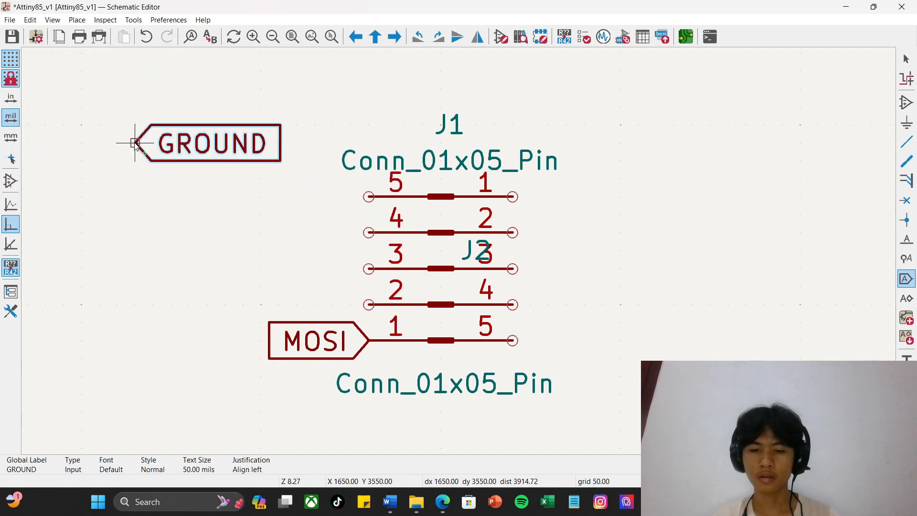
click(368, 304)
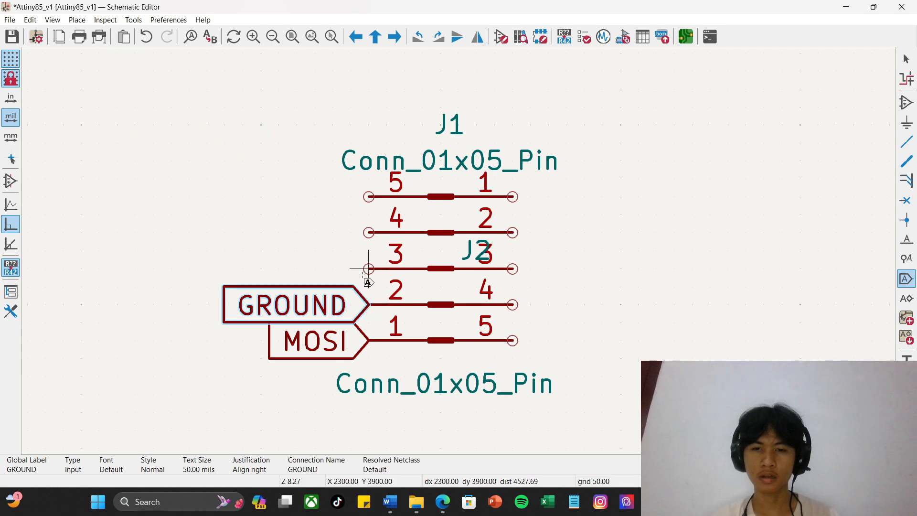
Step: Create an Input-shaped global label RESET, mirror it horizontally and attach it to pin 3 of connector J2
click(297, 251)
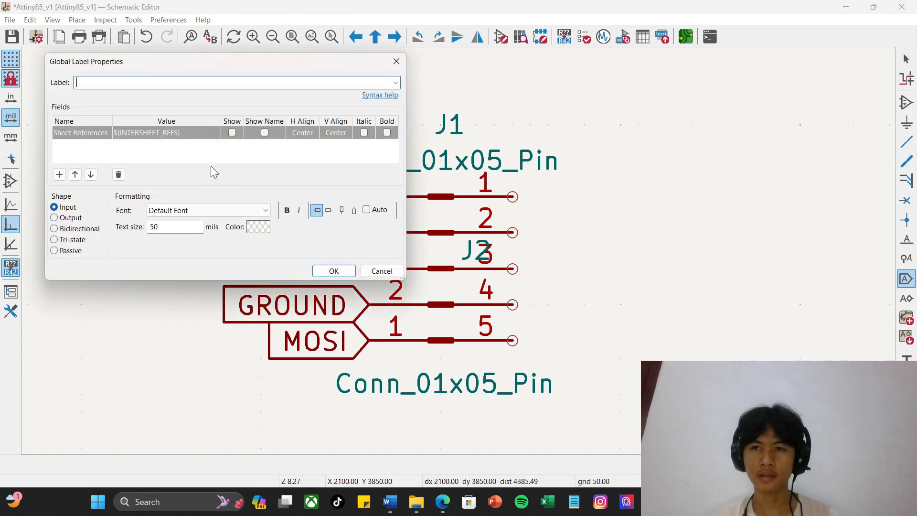
text(RESER)
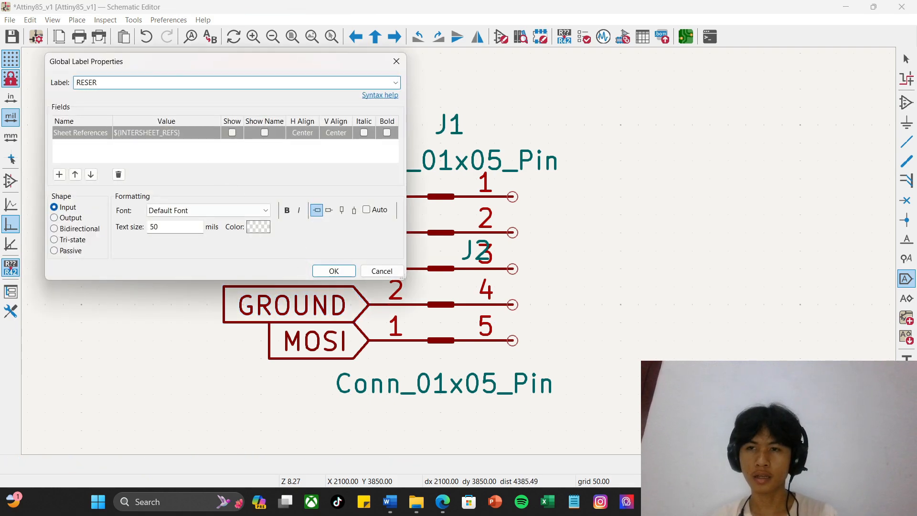
key(BackSpace)
key(Return)
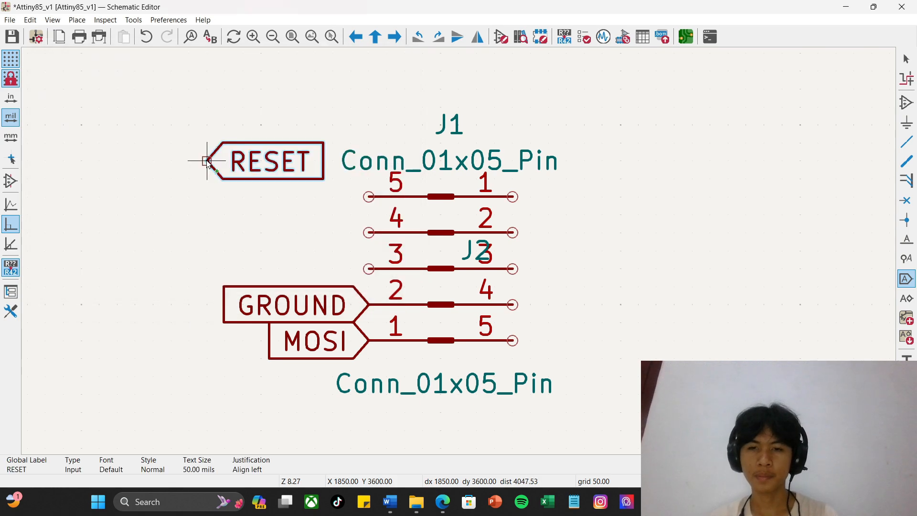
key(x)
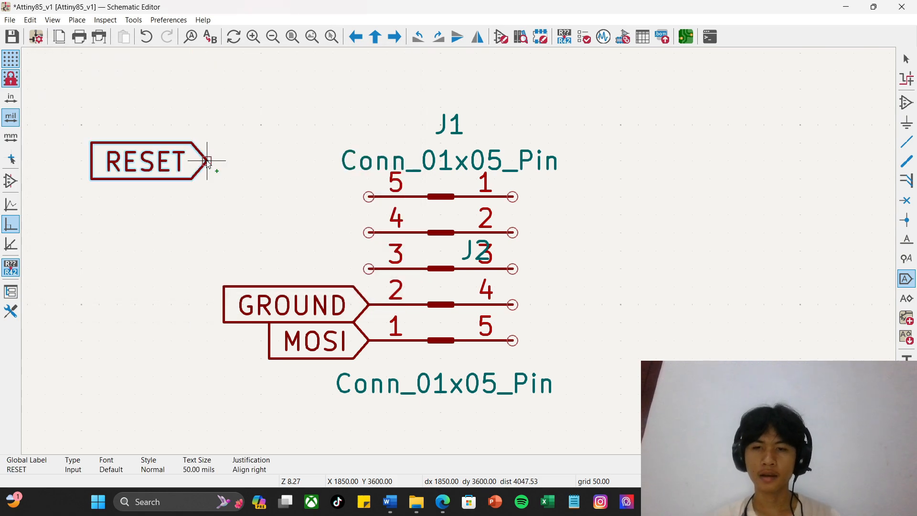
click(369, 268)
Step: Check the header pinout image, create a global label SCK, rotate it 180 degrees and attach it to pin 4 of connector J2
key(alt+Tab)
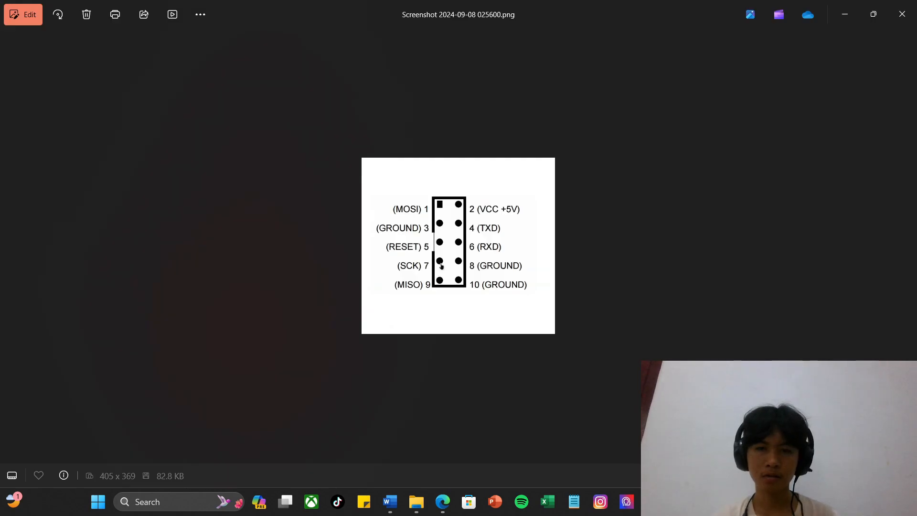
key(alt+Tab)
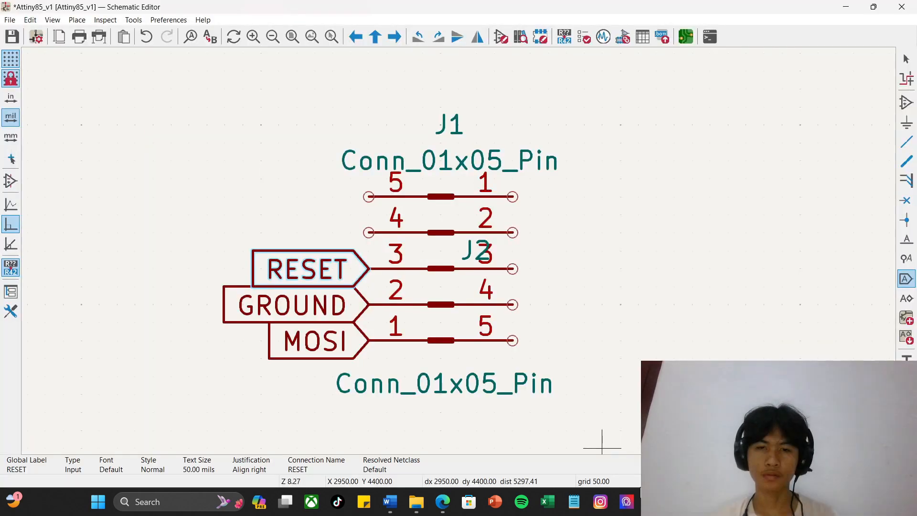
click(268, 219)
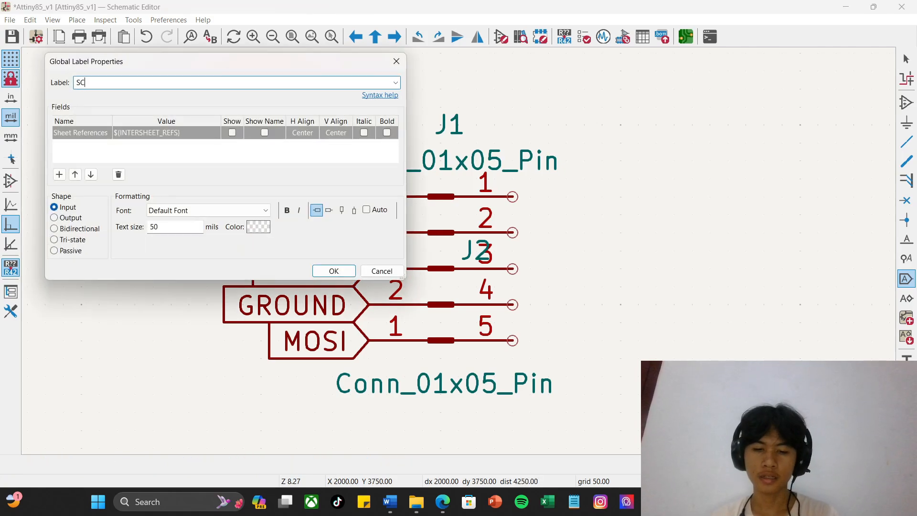
key(Return)
key(r)
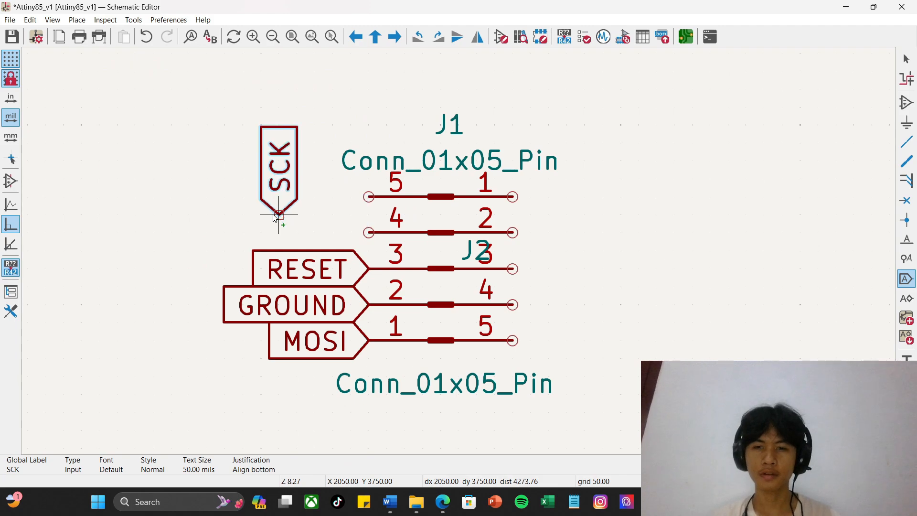
key(r)
click(369, 233)
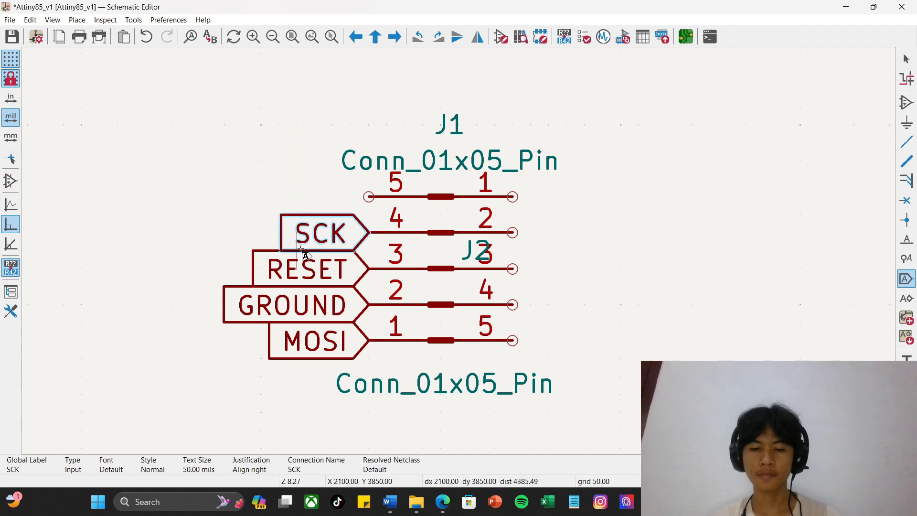
Step: Create an Input-shaped global label MISO, rotate it 180 degrees and attach it to pin 5 of connector J2
click(283, 210)
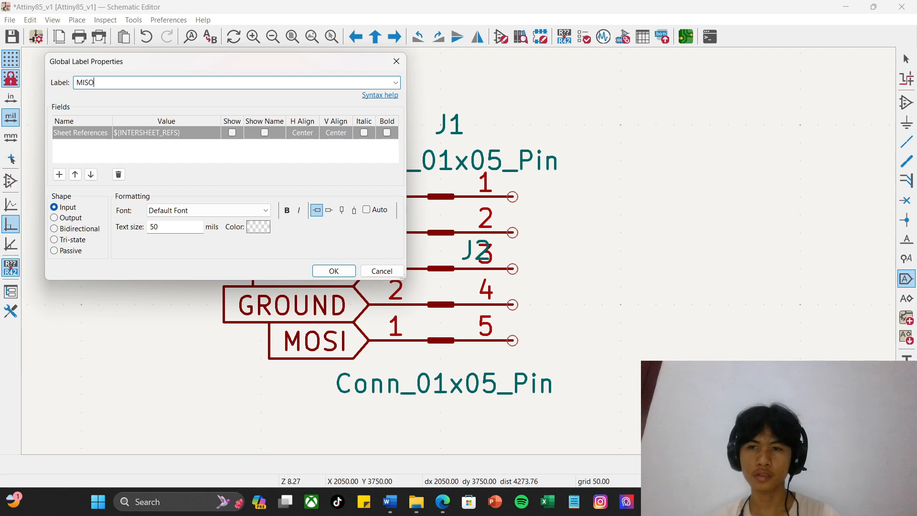
click(316, 274)
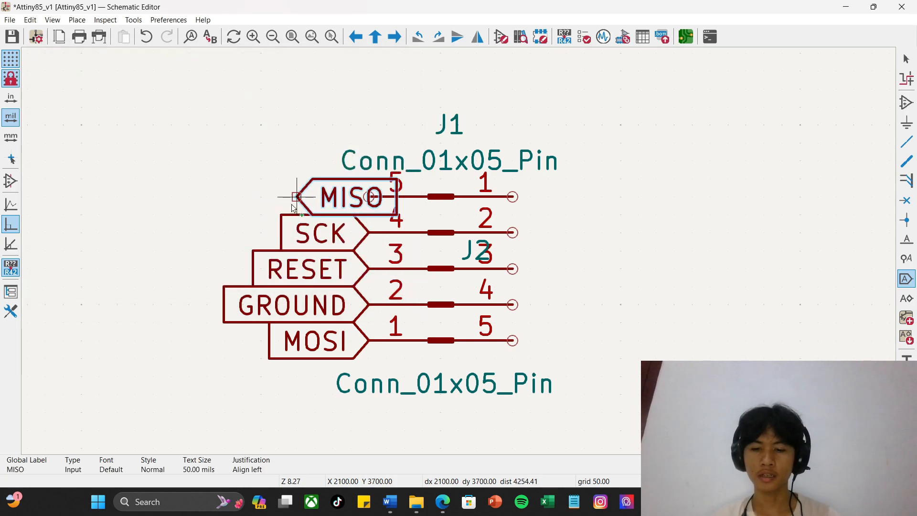
key(r)
key(r)
click(368, 197)
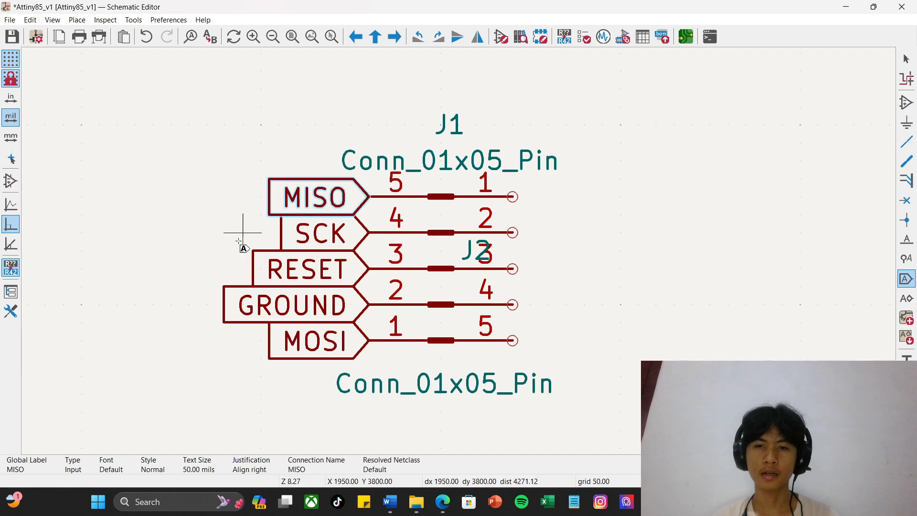
scroll(444, 251, down, 3)
scroll(459, 251, up, 3)
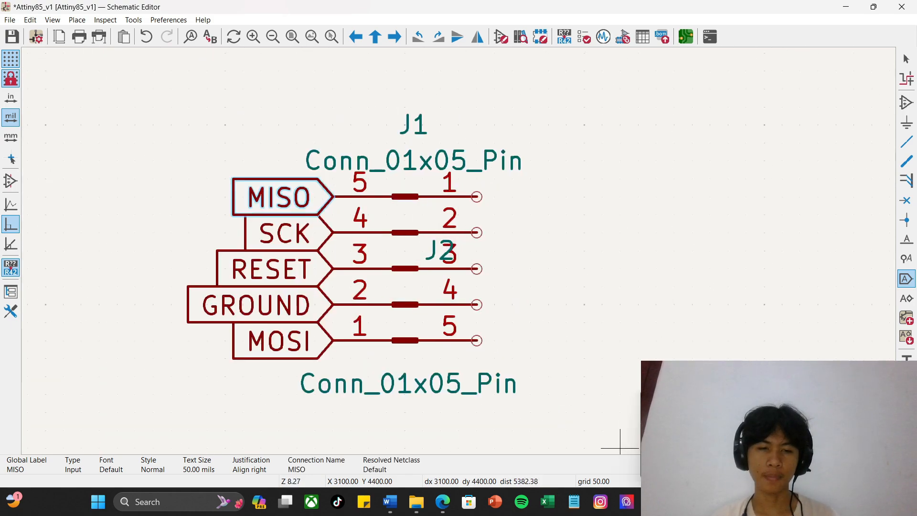
Step: Consult the header pinout image, create an Input-shaped global label VCC and attach it to pin 5 of connector J1
key(alt+Tab)
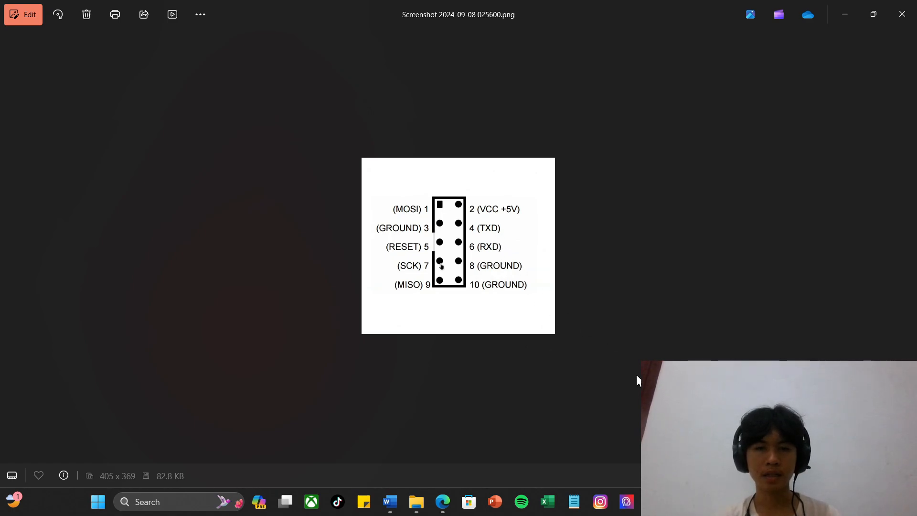
mouse_move(469, 502)
click(616, 433)
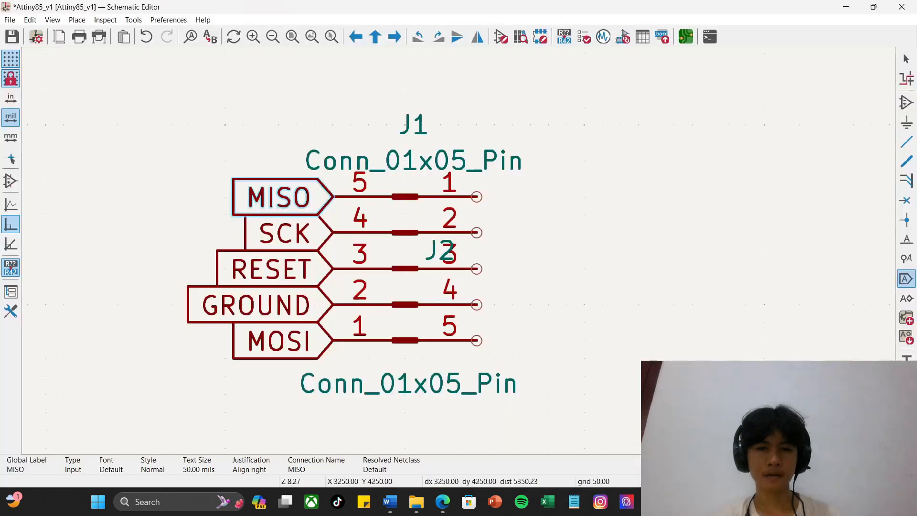
click(512, 341)
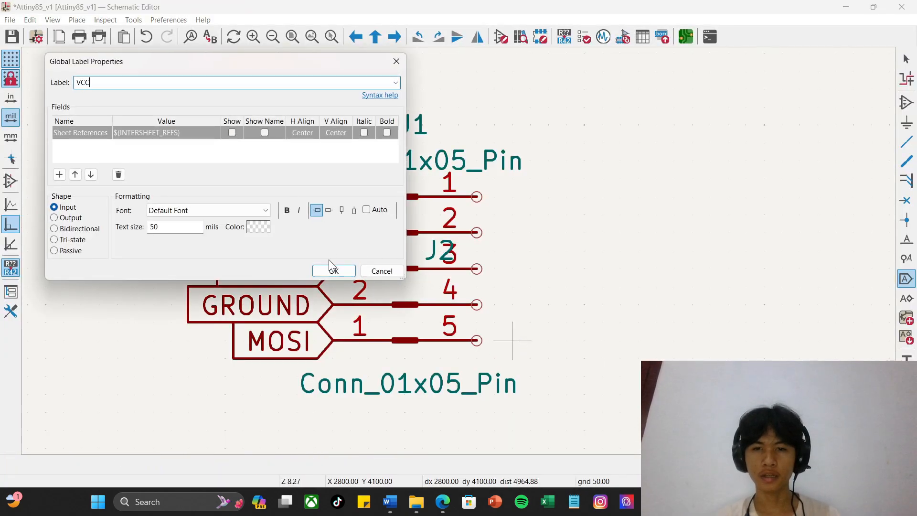
click(333, 271)
click(477, 340)
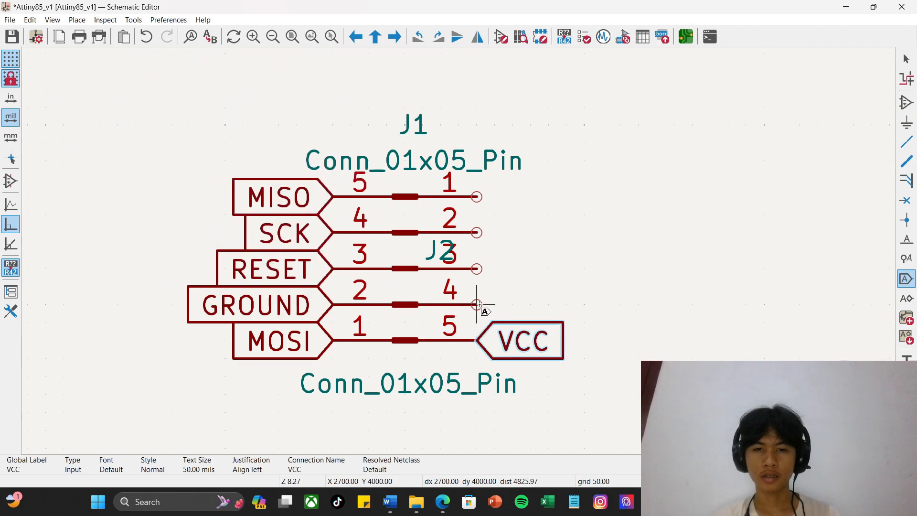
Step: Check the pinout image for the next signal, create a global label TXD and attach it to pin 4 of connector J1
key(alt+Tab)
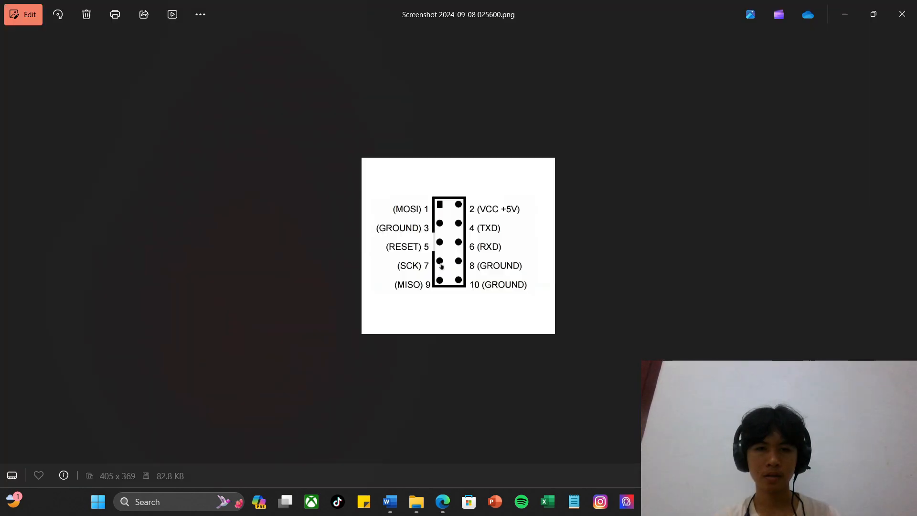
key(alt+Tab)
click(549, 286)
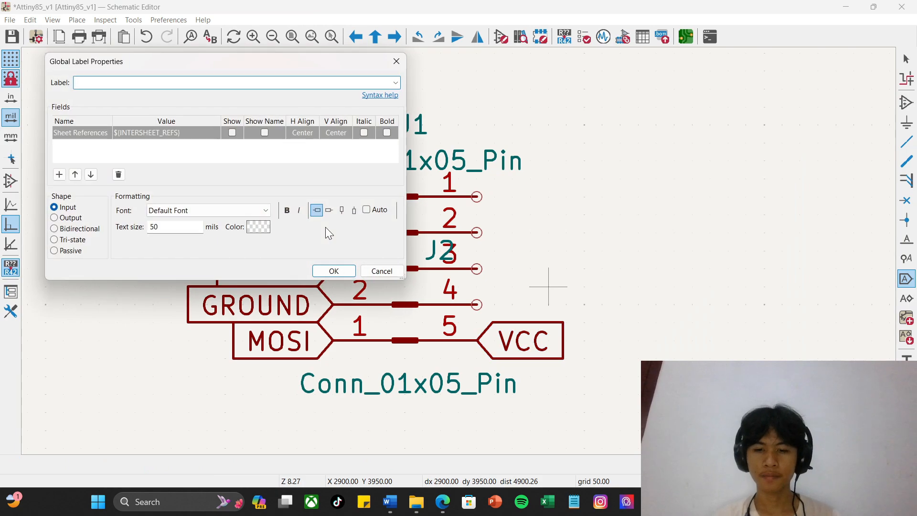
key(Return)
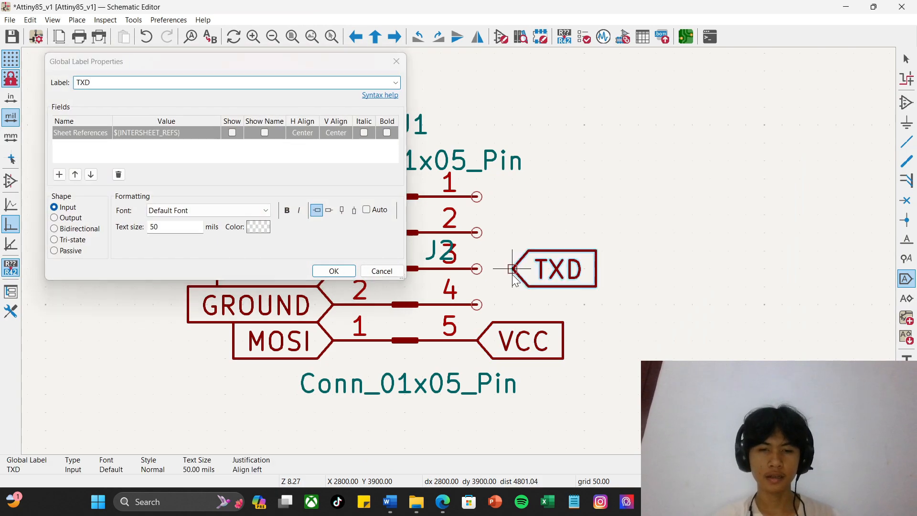
click(476, 304)
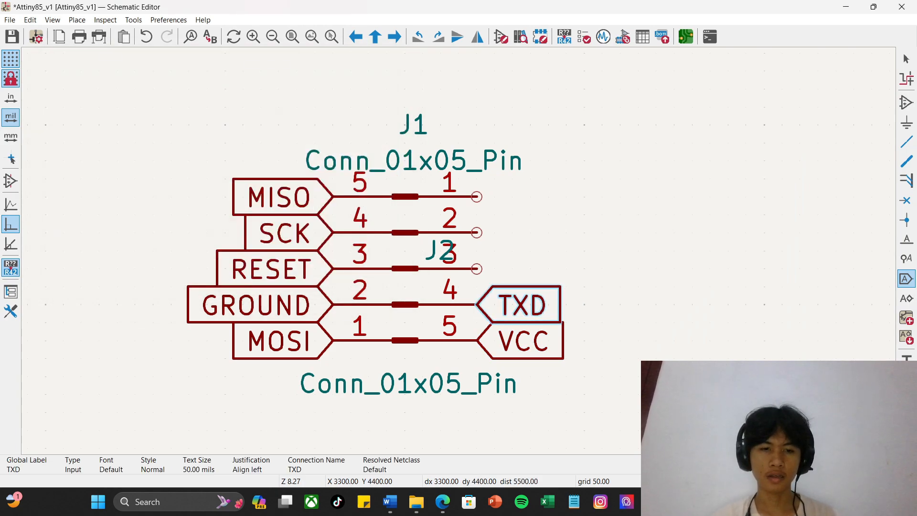
Step: Check the pinout image again, create a global label RXD and attach it to pin 3 of connector J1
key(alt+Tab)
key(alt+Tab)
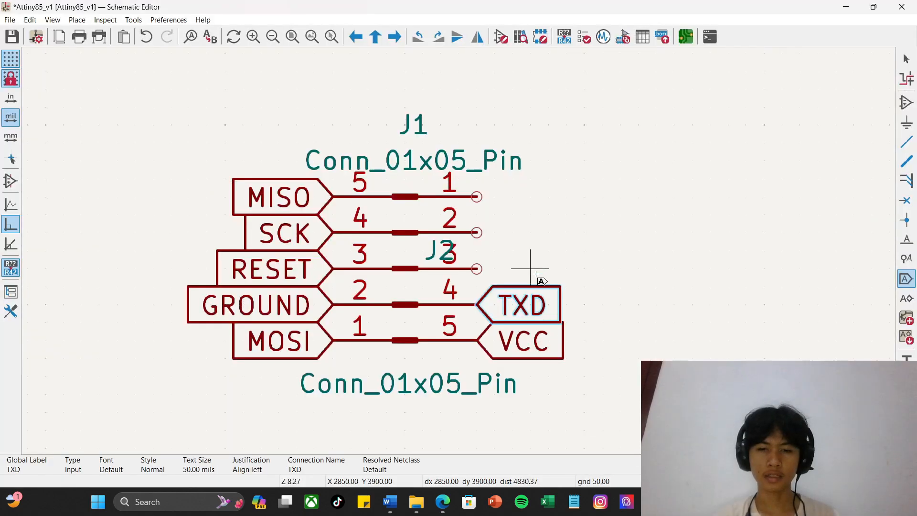
click(530, 250)
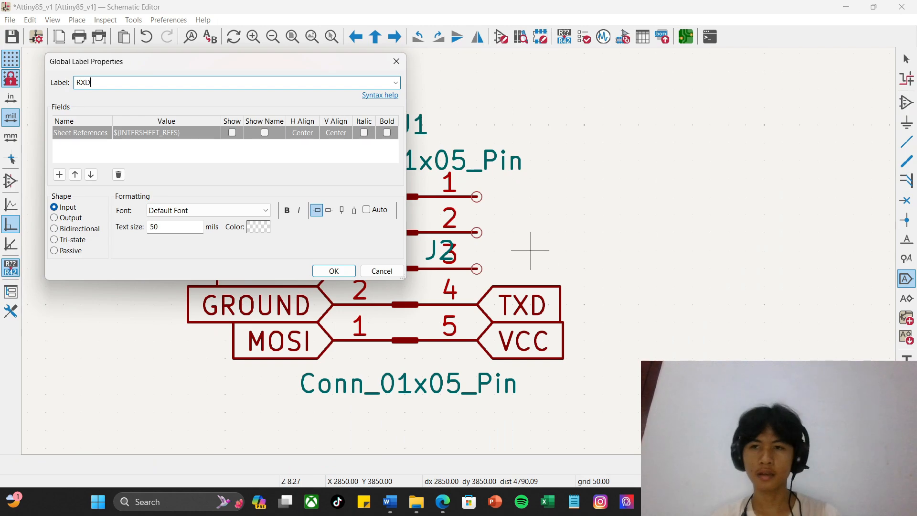
key(Return)
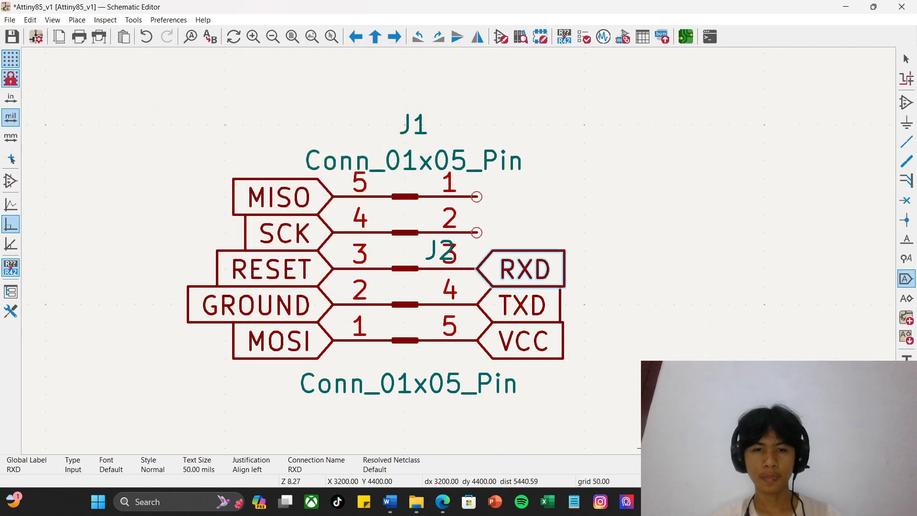
Step: Consult the 10-pin header pinout image for the signals of J1's two unlabelled pins and return to the schematic
key(alt+Tab)
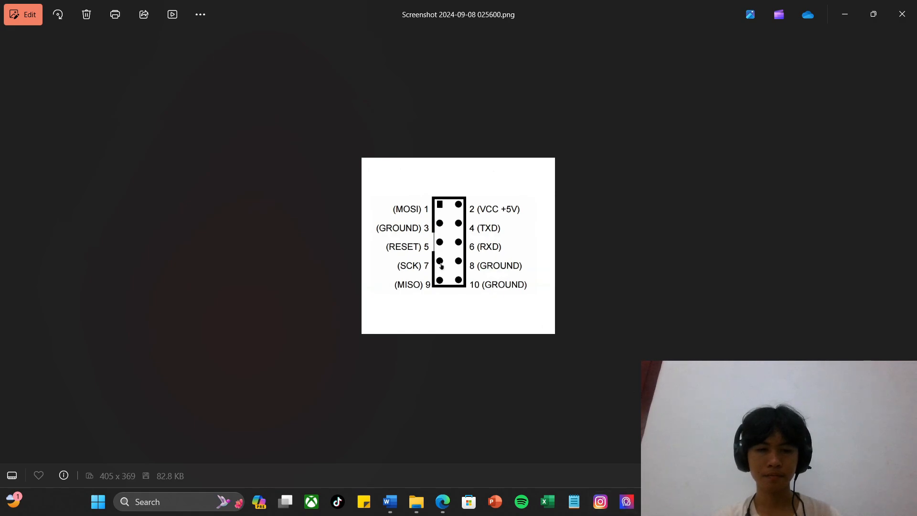
key(alt+Tab)
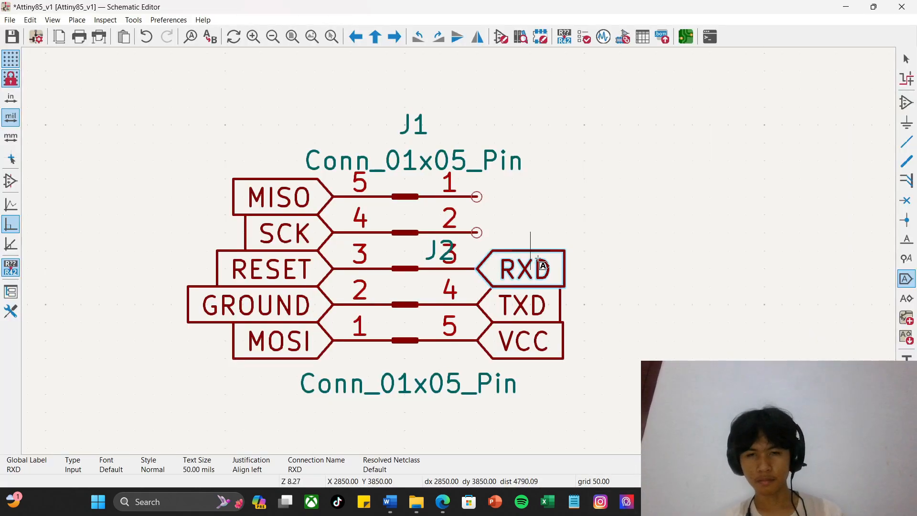
Step: Create an Input-shaped global label GROUND and attach it to pin 2 and pin 1 of connector J1
click(549, 215)
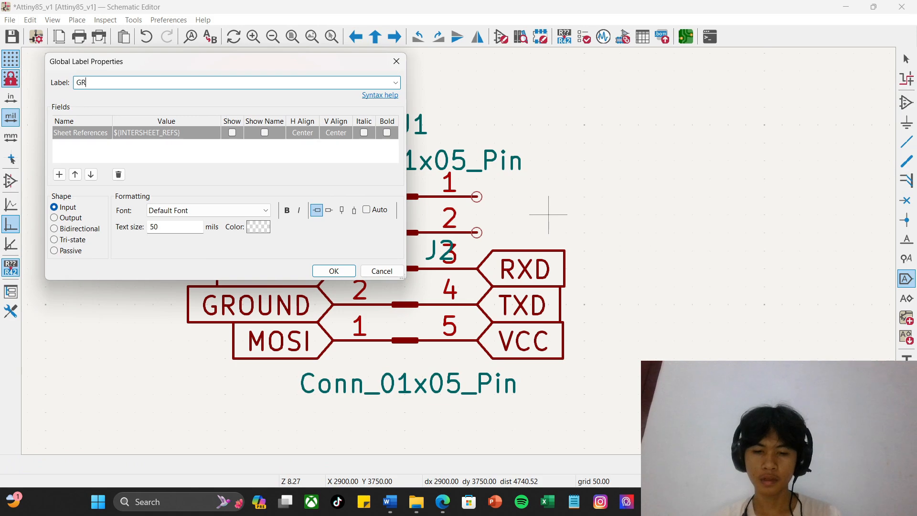
text(GROUND)
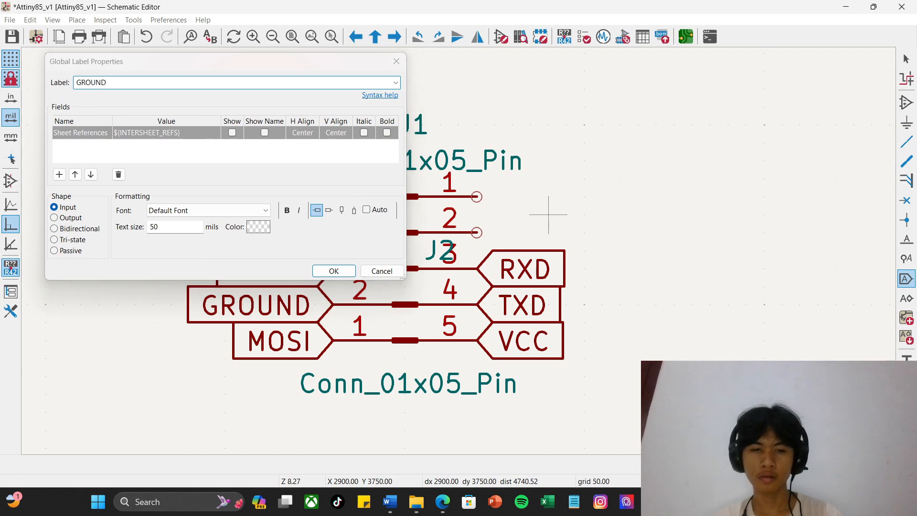
key(Return)
click(487, 230)
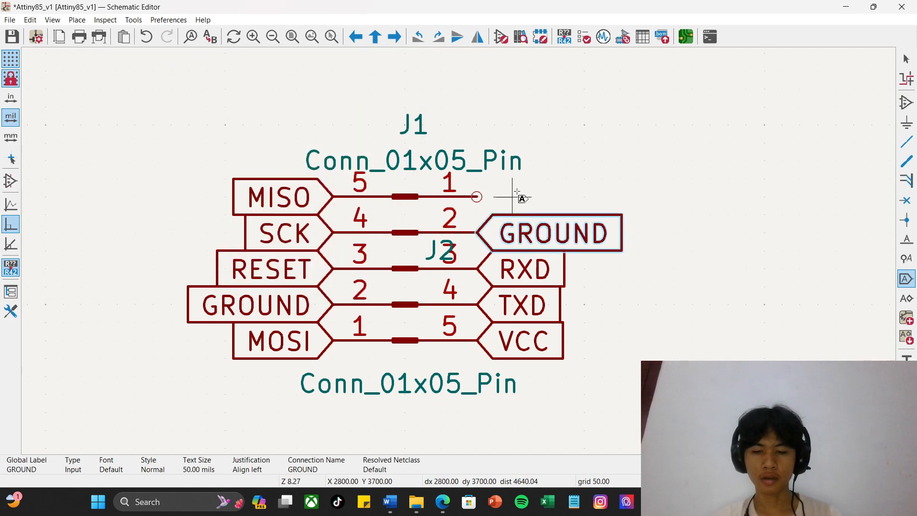
click(477, 196)
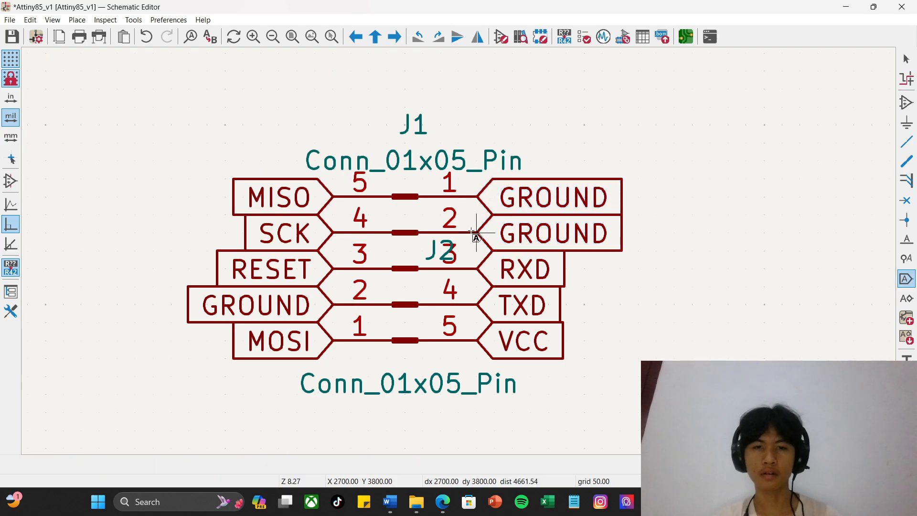
Step: Search the symbol library for ATTINY85 and choose the ATtiny85-20P from MCU_Microchip_ATtiny for placement
scroll(478, 268, down, 5)
scroll(492, 258, up, 2)
scroll(478, 254, down, 4)
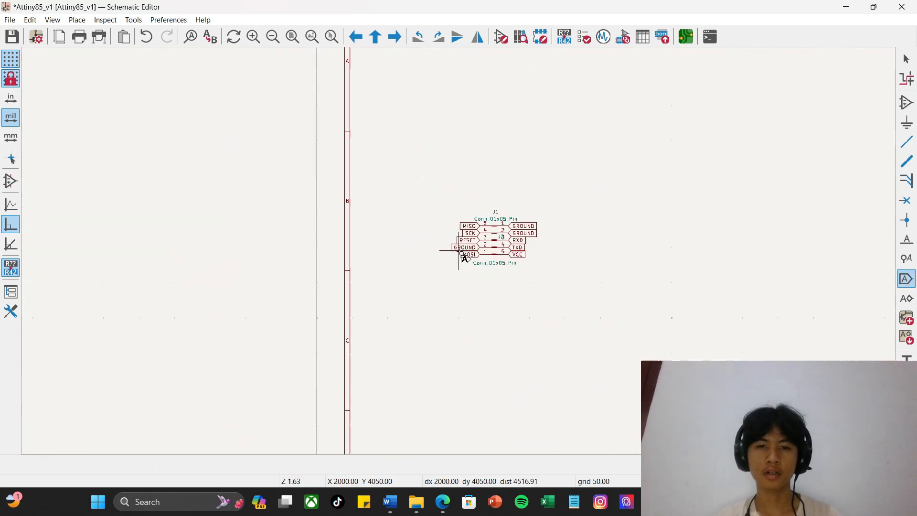
scroll(464, 258, up, 4)
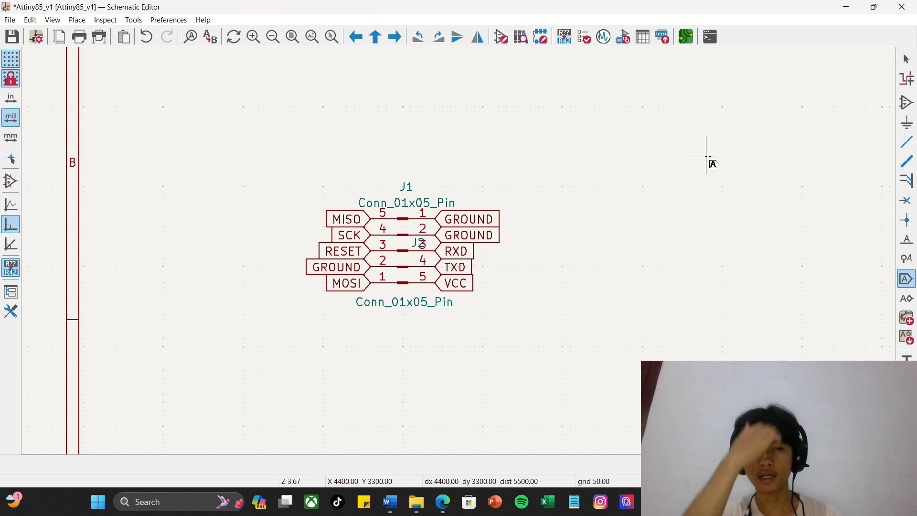
click(906, 102)
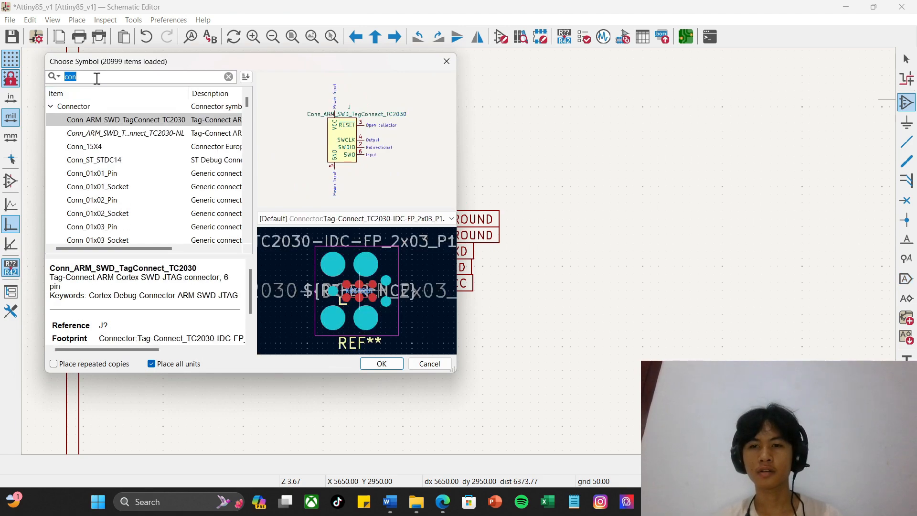
text(ATTINY)
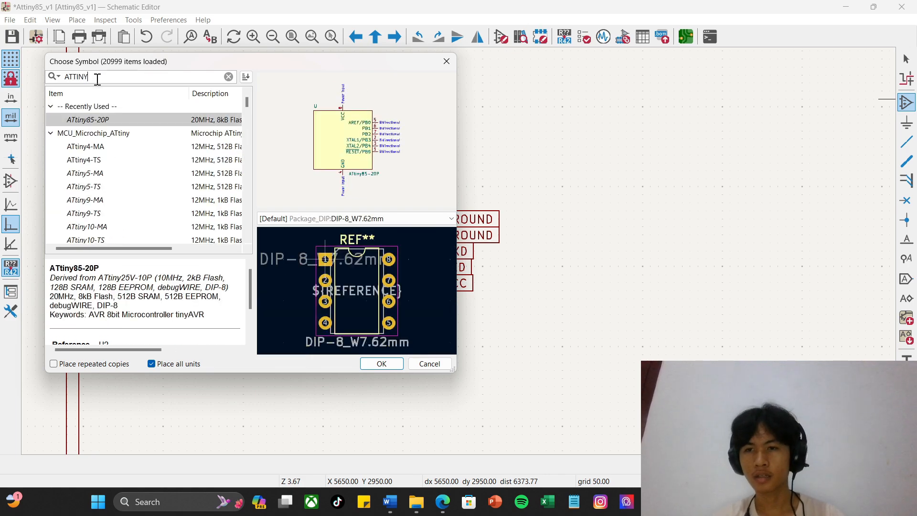
text(85)
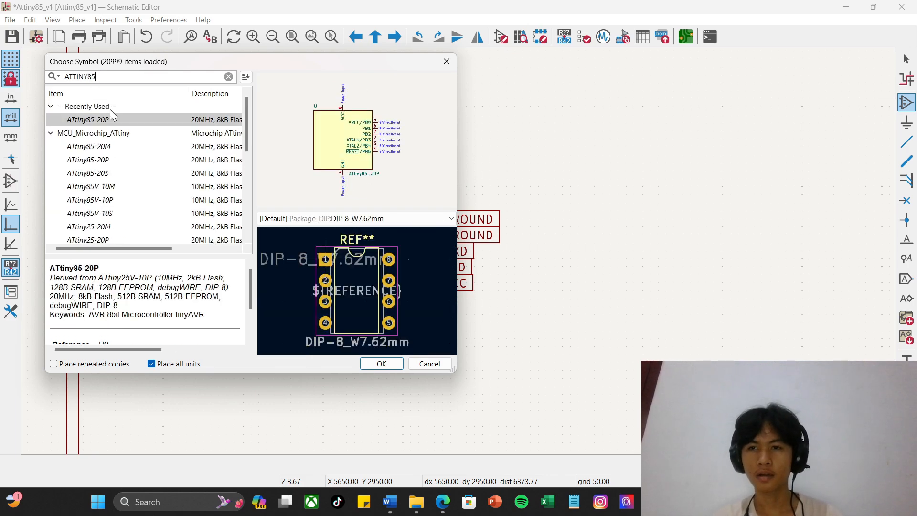
click(125, 160)
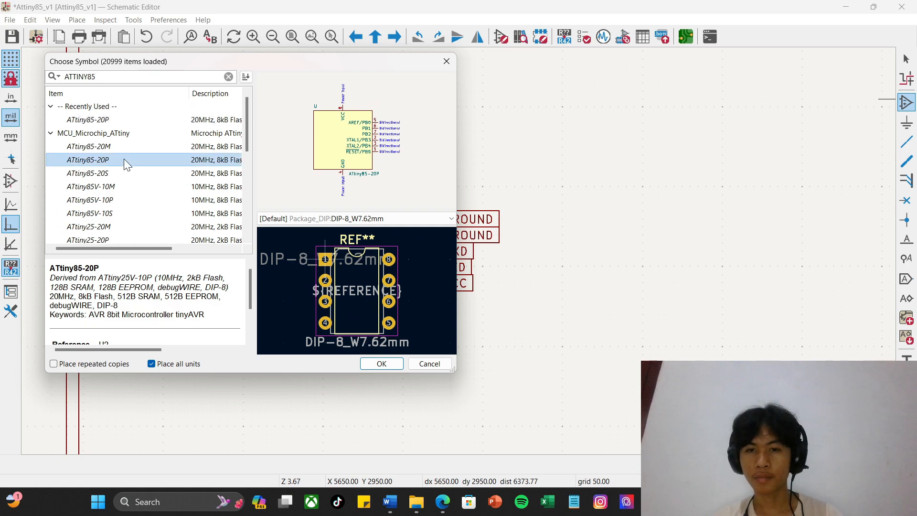
click(128, 147)
click(126, 163)
double_click(125, 159)
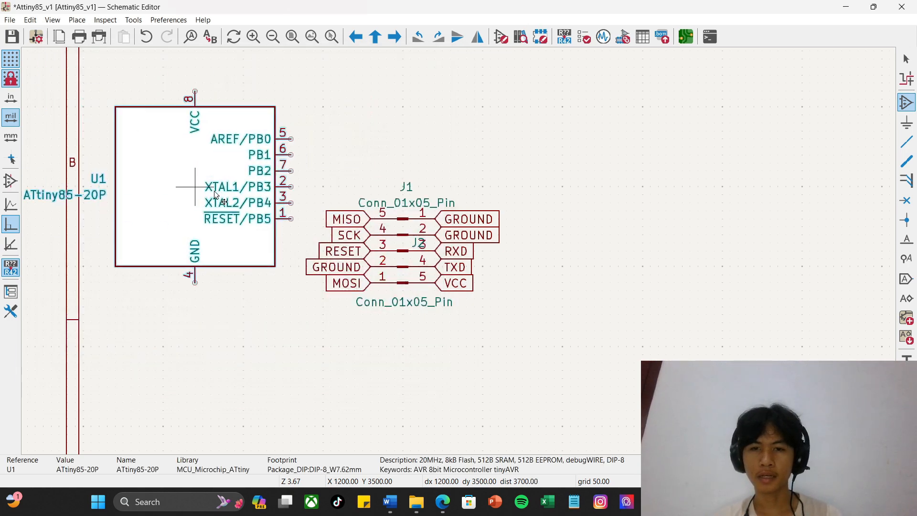
Step: Place the ATtiny85-20P symbol on the sheet to the right of the labelled header connectors
scroll(455, 250, down, 3)
scroll(461, 246, up, 3)
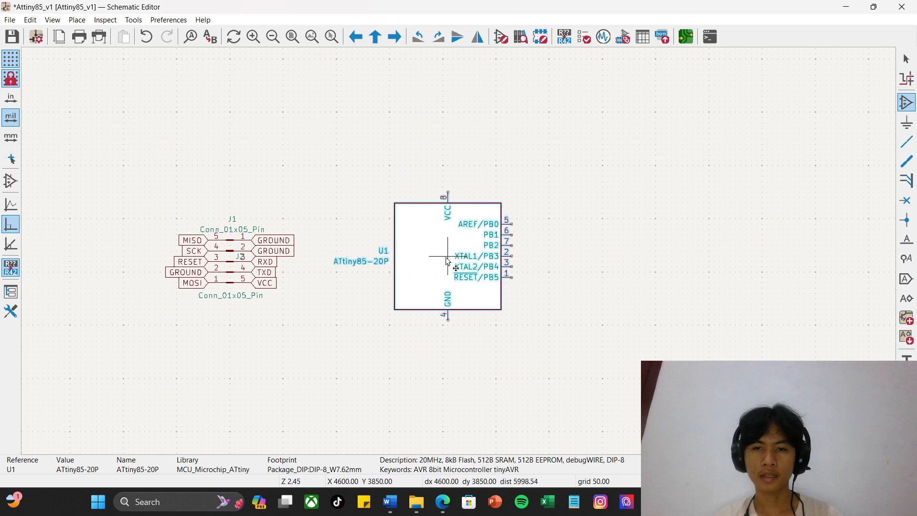
scroll(325, 267, down, 3)
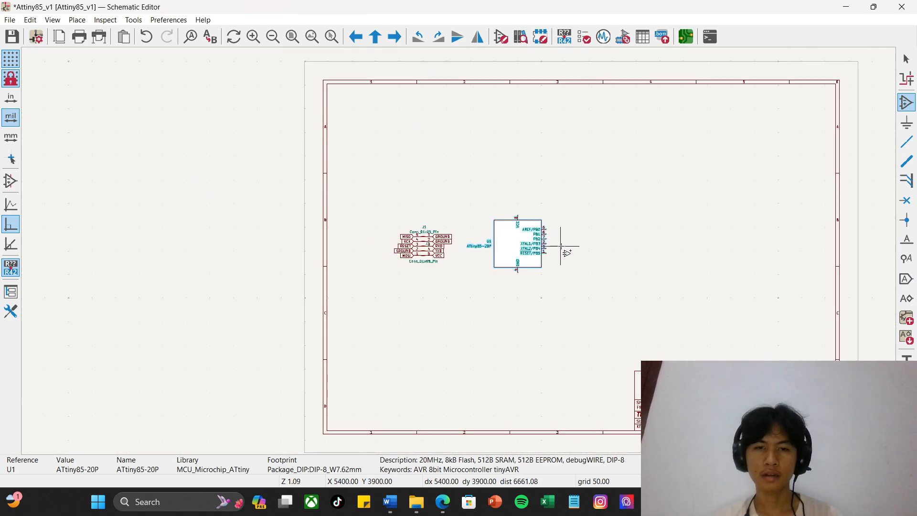
scroll(564, 248, up, 3)
click(476, 236)
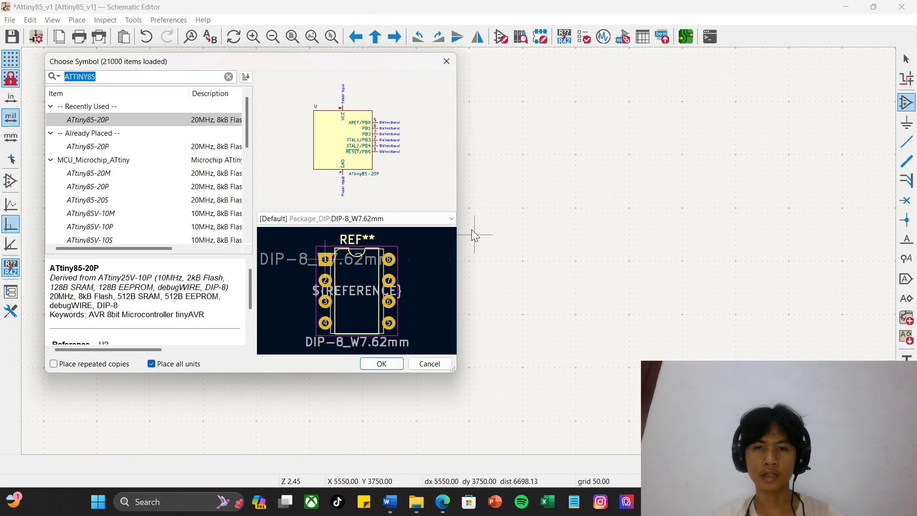
click(447, 61)
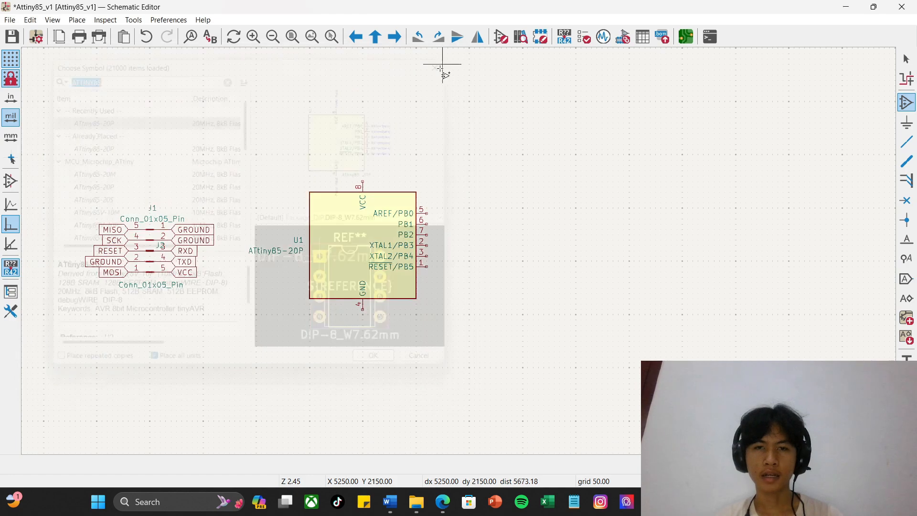
Step: Search the symbol library for LED and choose the generic LED from the Device library
click(512, 250)
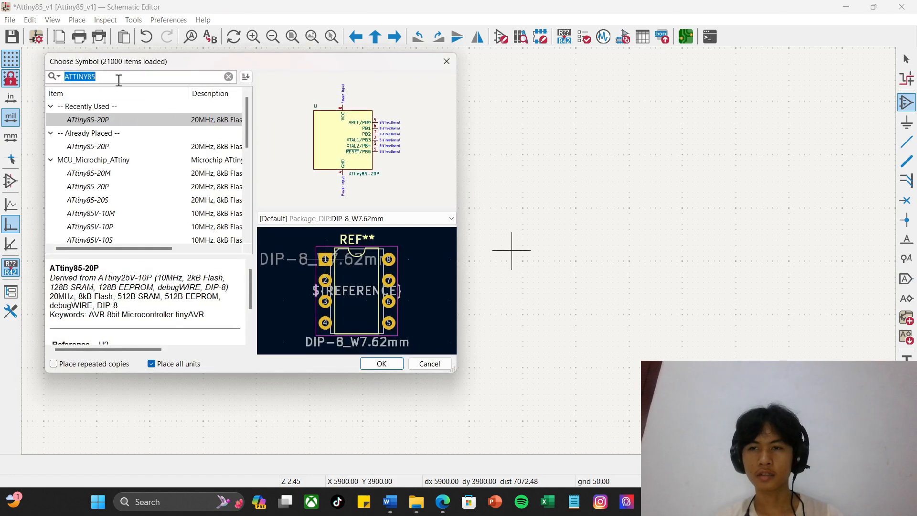
text(LED)
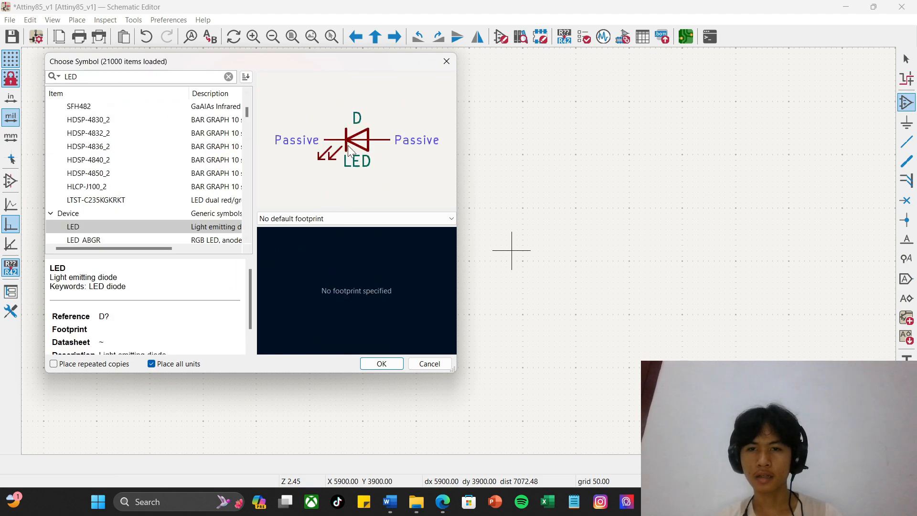
scroll(109, 150, up, 1)
scroll(98, 172, down, 2)
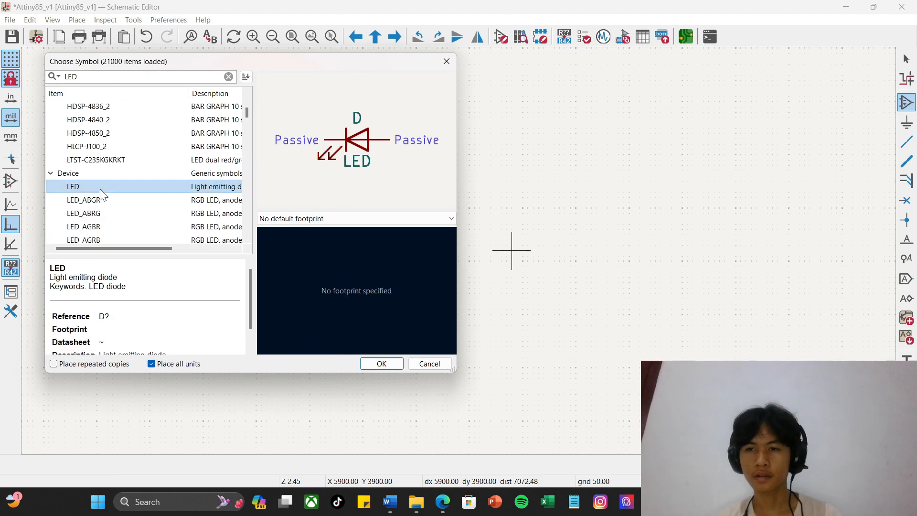
double_click(100, 188)
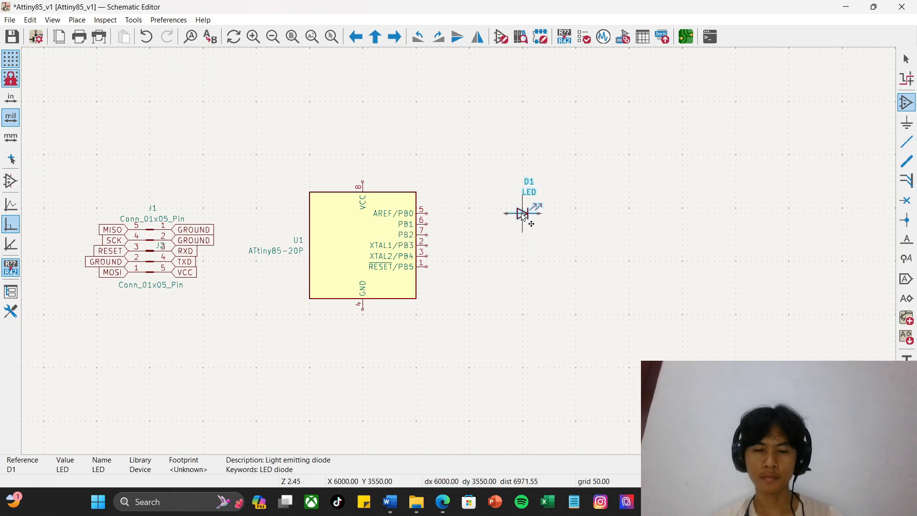
Step: Place three LED symbols in a vertical column to the right of the ATtiny85 and end symbol placement
scroll(525, 225, up, 2)
scroll(460, 254, up, 1)
scroll(461, 255, down, 2)
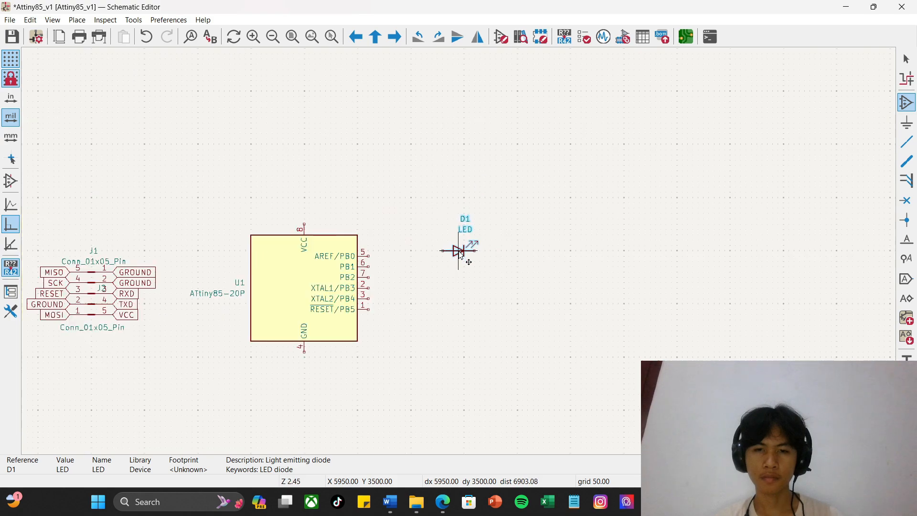
scroll(460, 255, up, 1)
scroll(460, 254, down, 1)
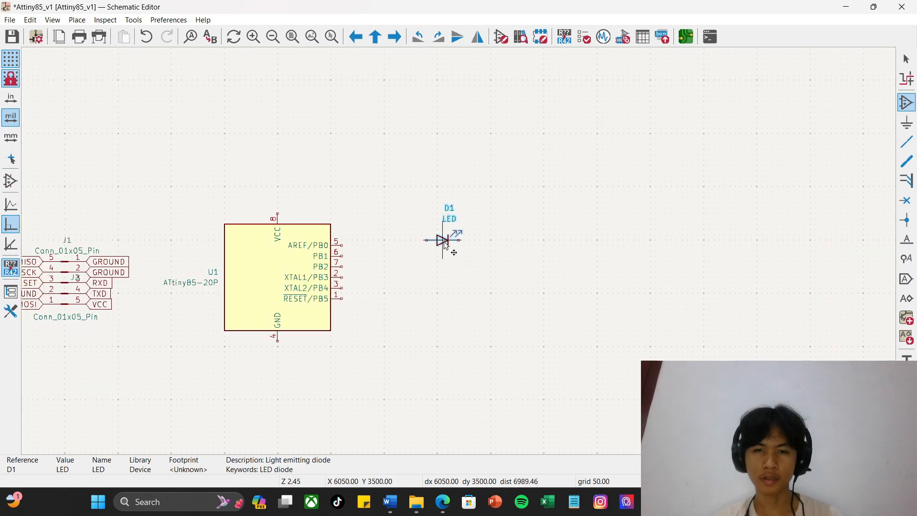
click(470, 242)
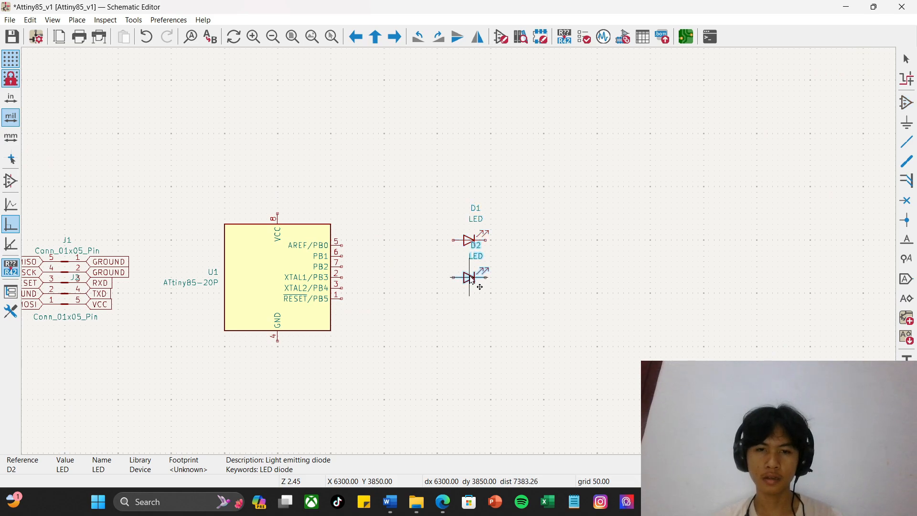
click(469, 281)
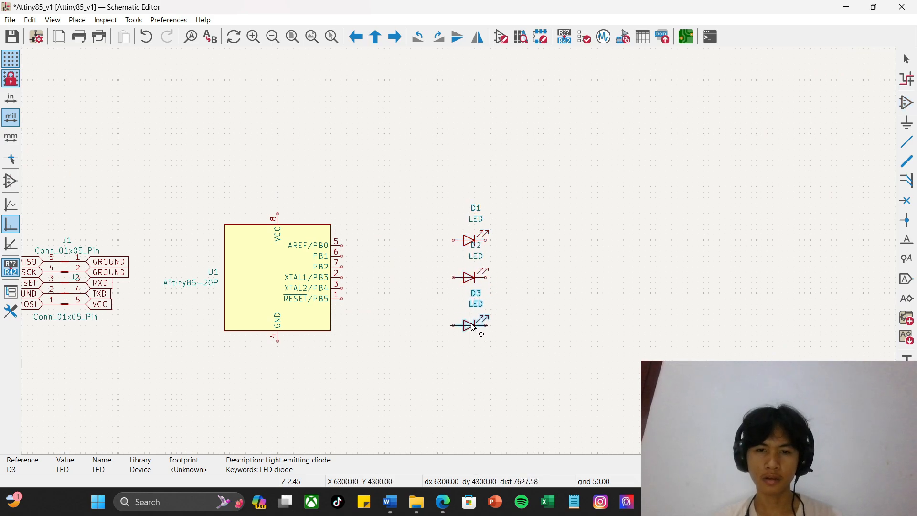
scroll(475, 322, up, 3)
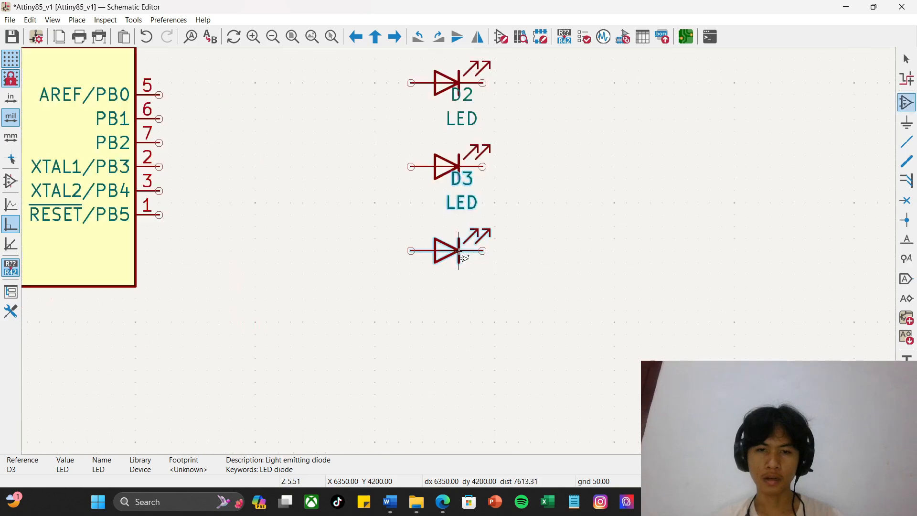
scroll(459, 253, down, 3)
scroll(457, 260, up, 3)
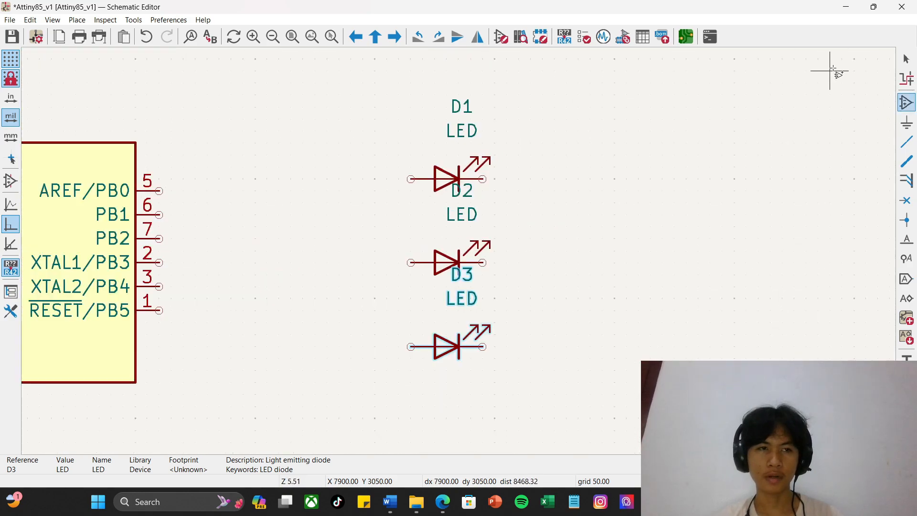
click(891, 60)
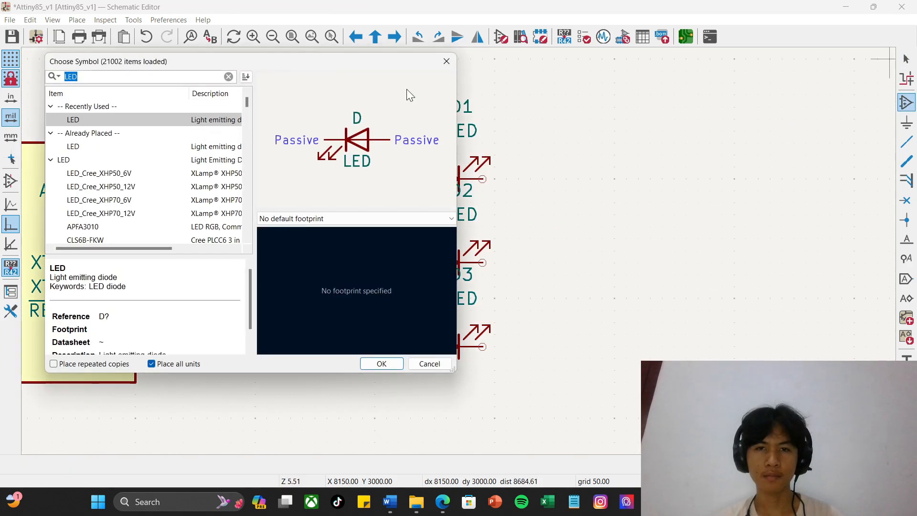
click(446, 61)
Step: Move the value text of D3, the lowest LED, below its symbol and set the value to RED
scroll(474, 210, down, 3)
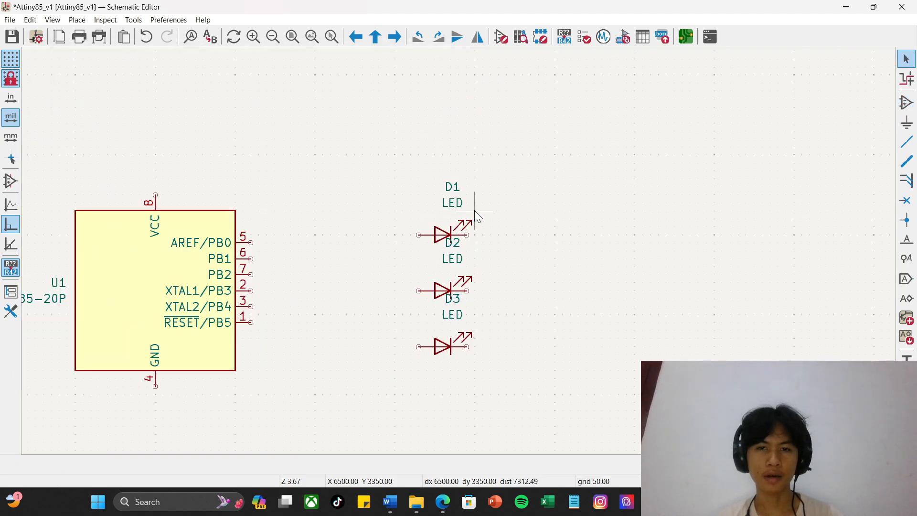
scroll(474, 211, up, 3)
click(429, 251)
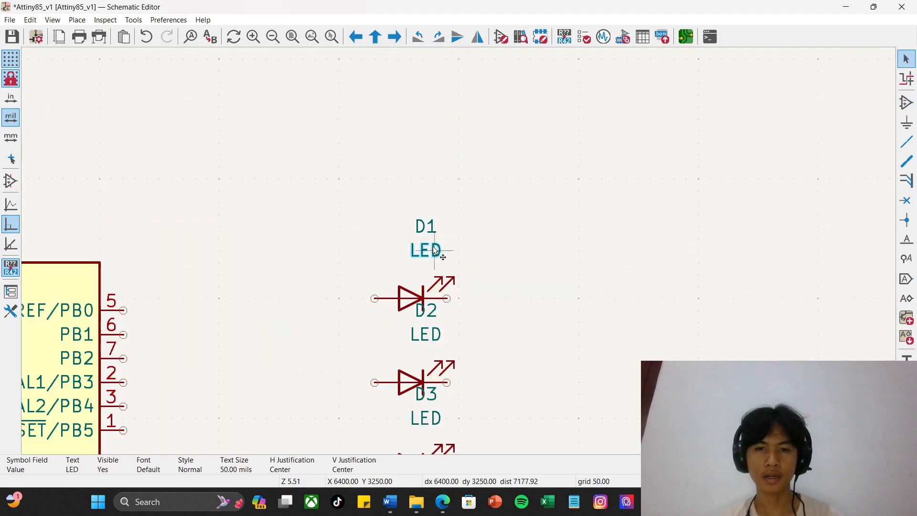
click(426, 334)
scroll(453, 258, down, 3)
scroll(453, 258, up, 3)
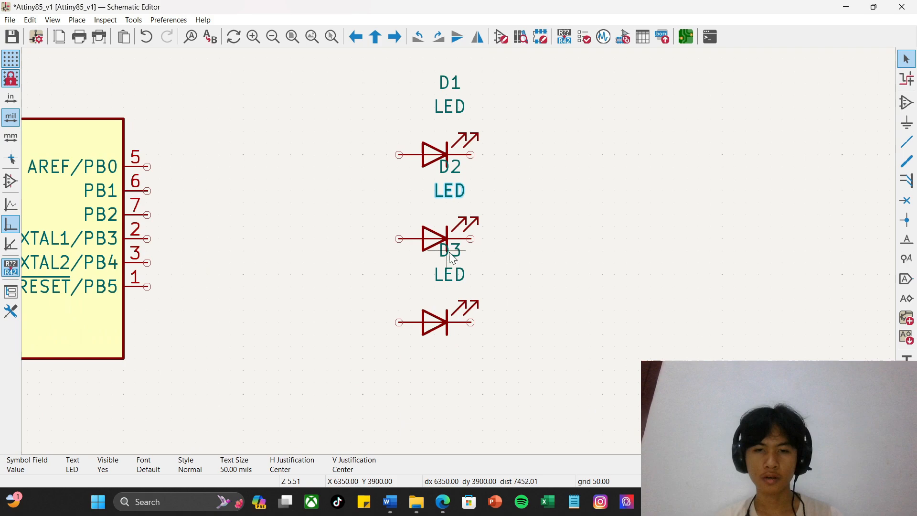
click(449, 277)
drag(454, 275, 433, 359)
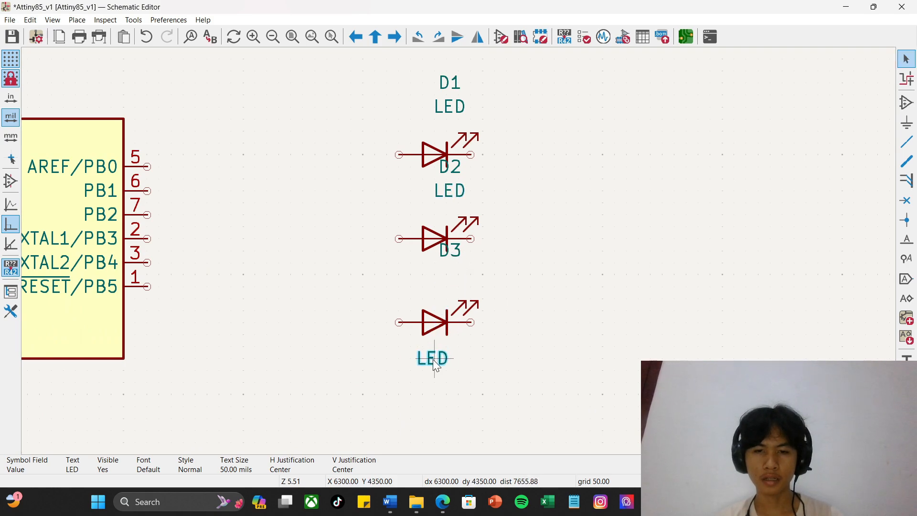
double_click(443, 368)
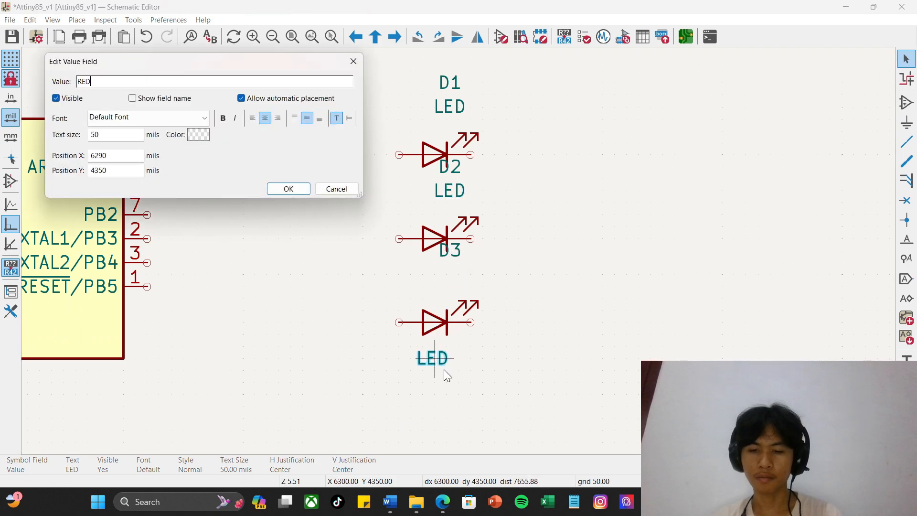
text(RED)
key(Return)
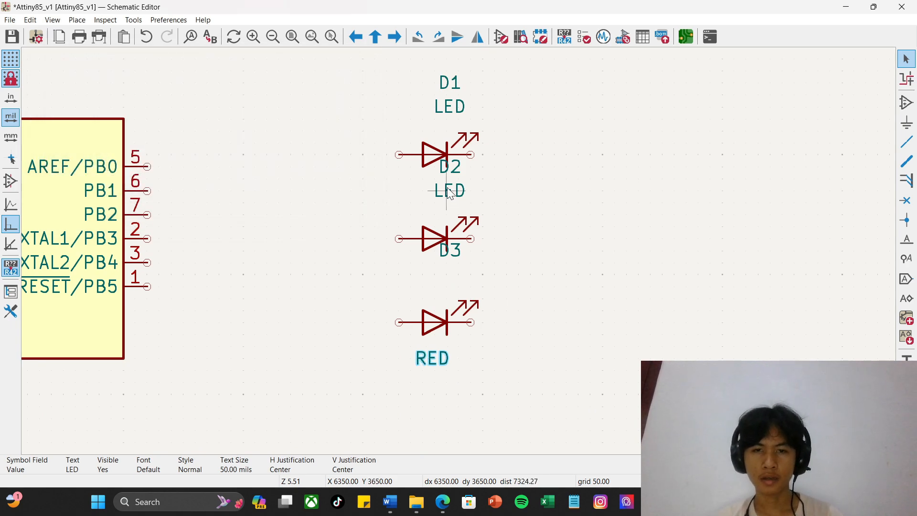
Step: Move the value text of D2, the middle LED, below its symbol and set the value to GREEN
drag(449, 192, 432, 275)
double_click(432, 275)
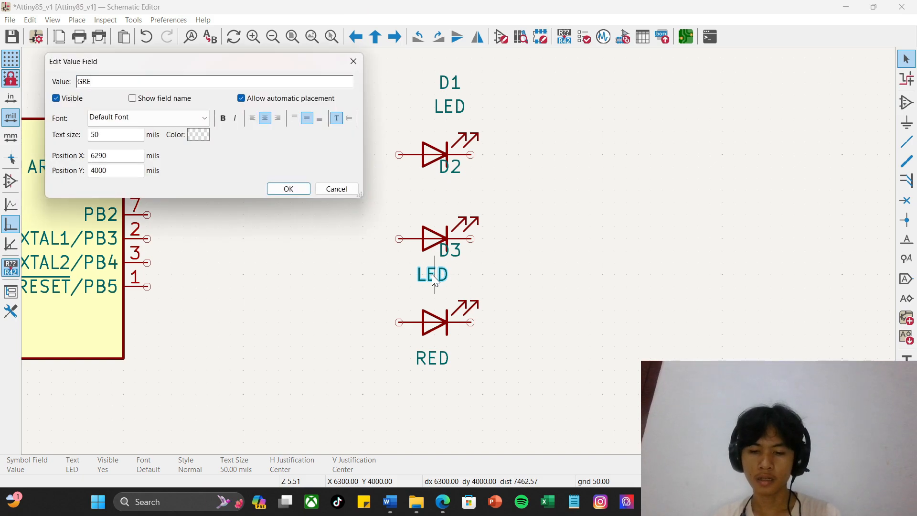
key(Return)
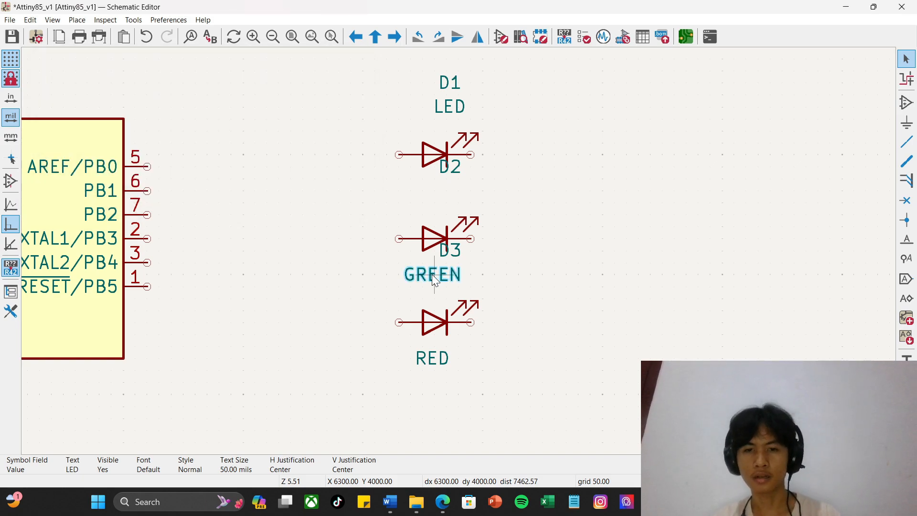
Step: Set the value of D1, the uppermost LED, to BLUE and position the value text above its symbol, under the reference
drag(452, 124, 439, 190)
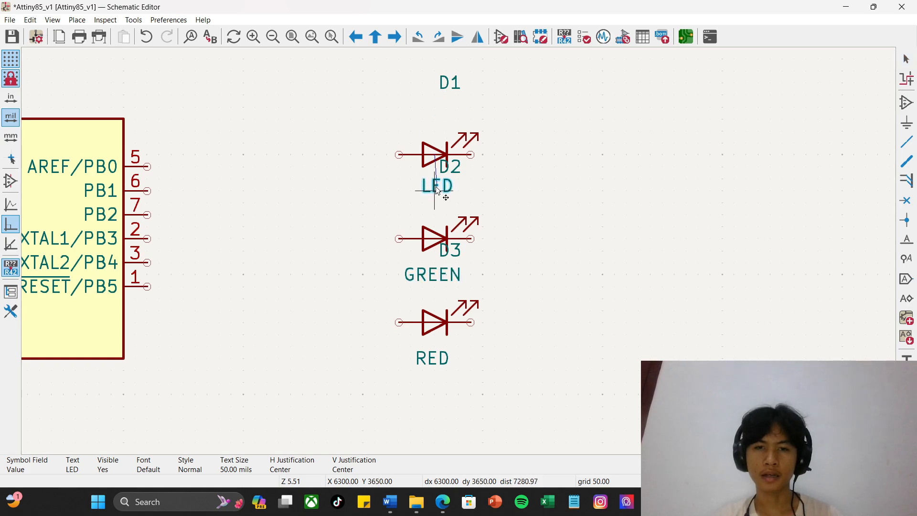
double_click(438, 190)
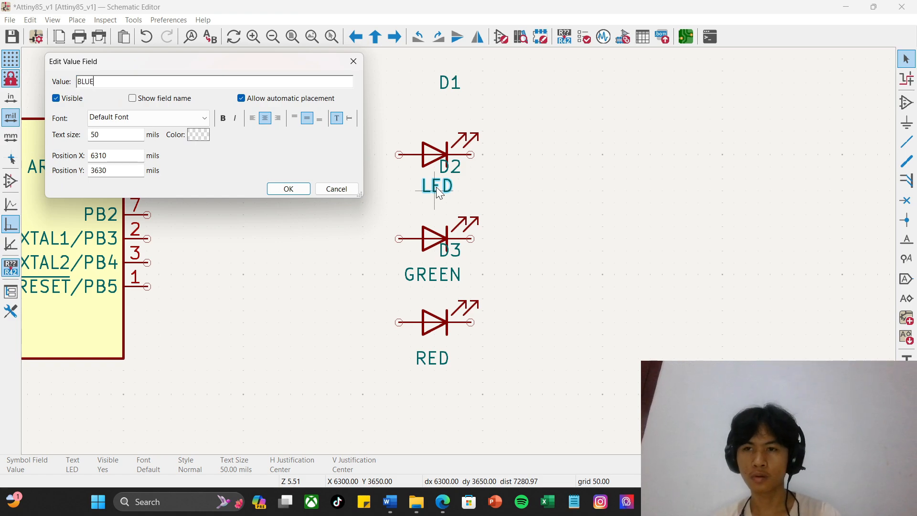
text(BLUE)
key(Return)
drag(438, 193, 451, 109)
Step: Move D2's reference and its GREEN value text above the middle LED symbol, with the reference over the value
click(453, 164)
drag(453, 164, 443, 181)
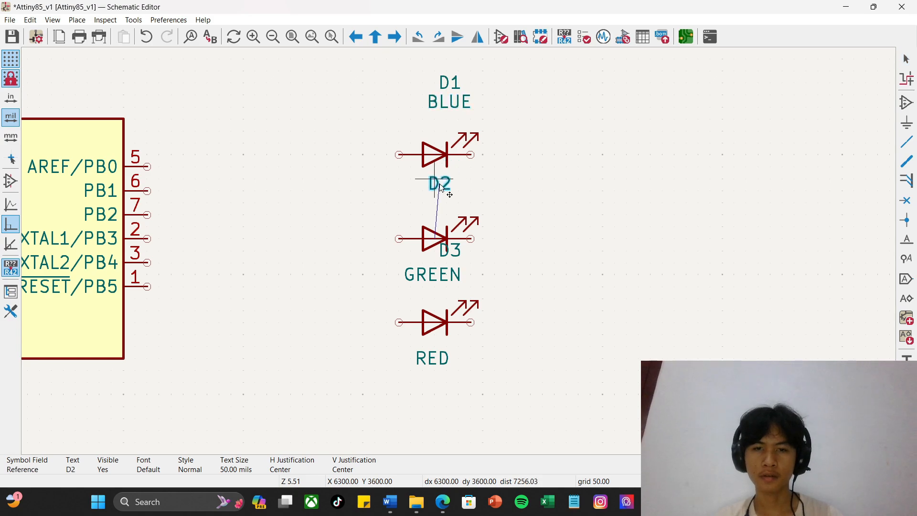
click(436, 280)
drag(436, 280, 438, 210)
Step: Move D3's reference and its RED value text above the lowest LED symbol, with the reference over the value
click(456, 250)
double_click(457, 250)
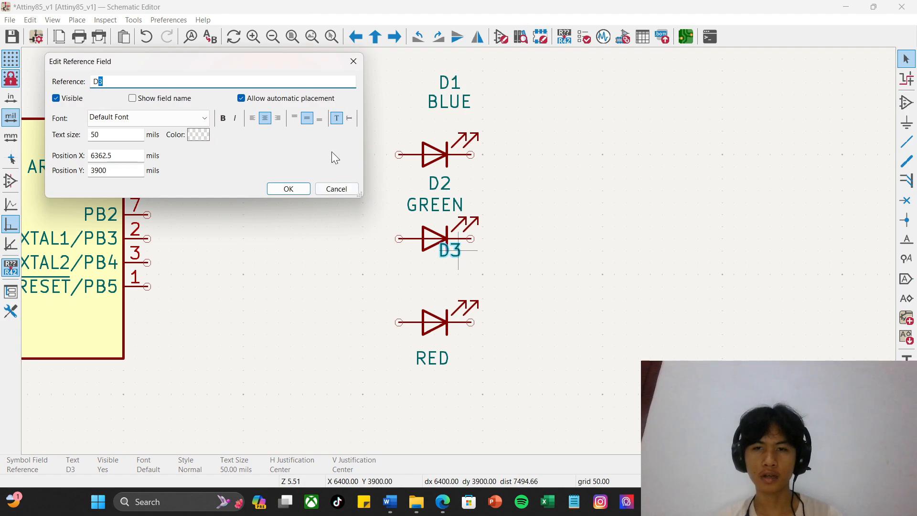
click(337, 189)
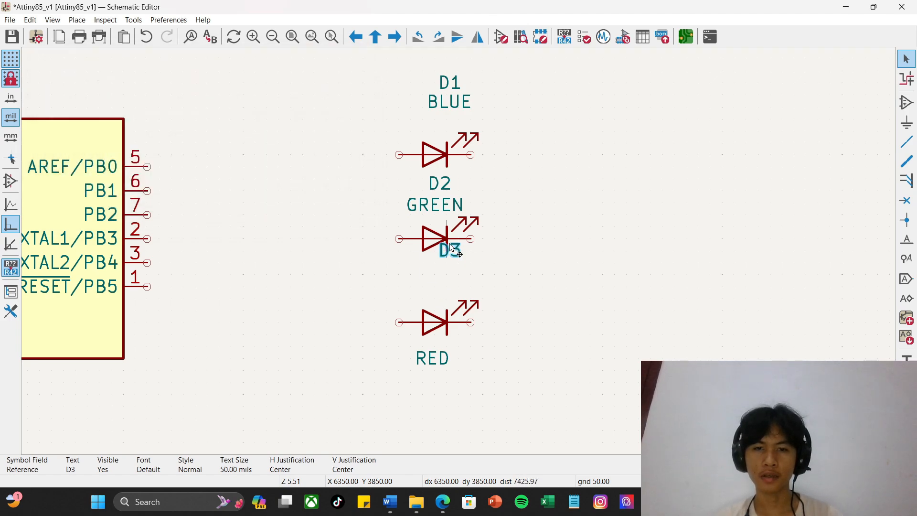
drag(451, 250, 434, 277)
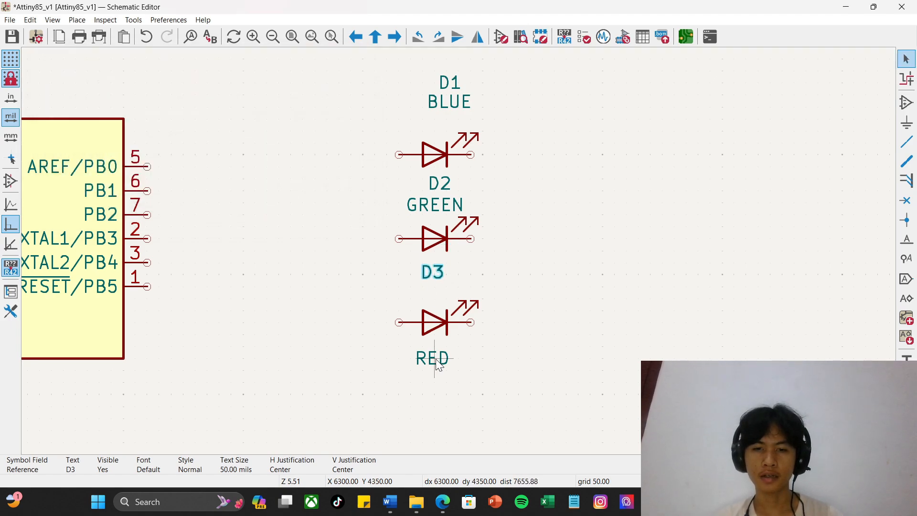
double_click(433, 360)
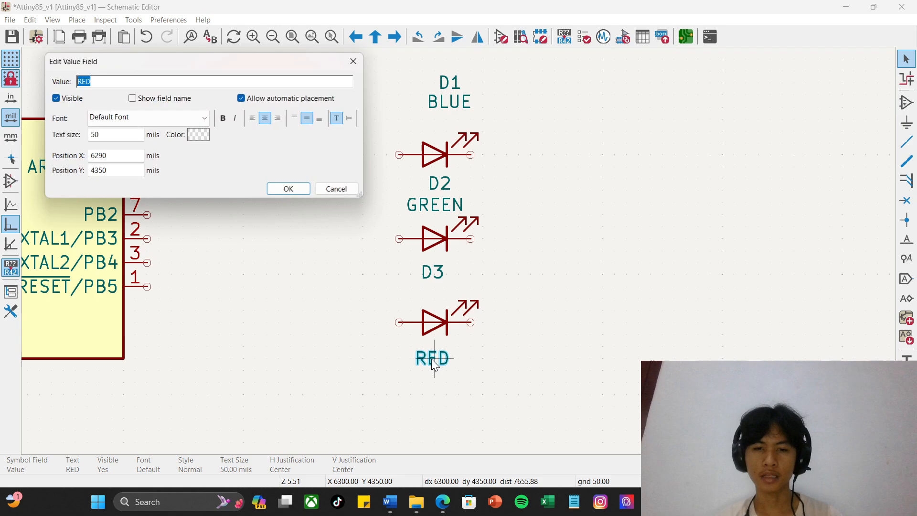
click(336, 189)
drag(432, 355, 430, 295)
Step: Move D1's reference and BLUE value text down, closer to the uppermost LED symbol
scroll(429, 294, down, 3)
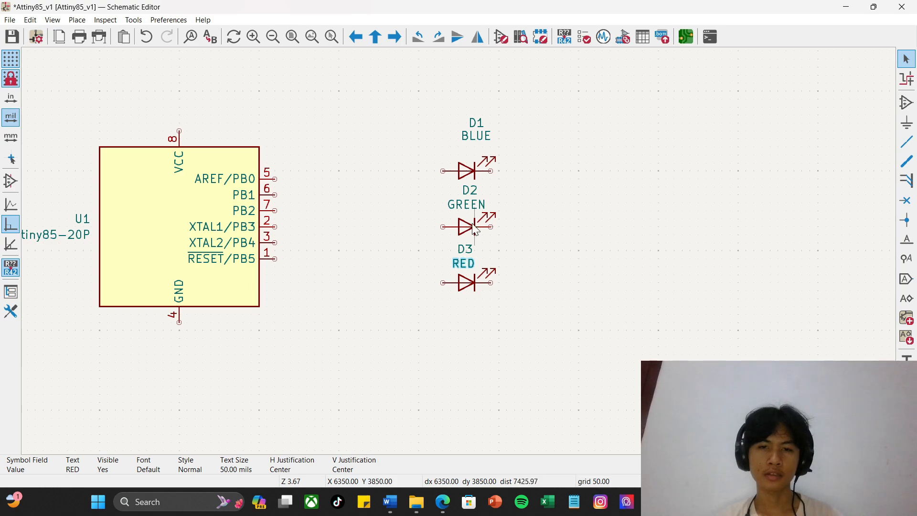
scroll(435, 231, up, 5)
scroll(434, 230, down, 2)
drag(444, 102, 458, 155)
click(459, 155)
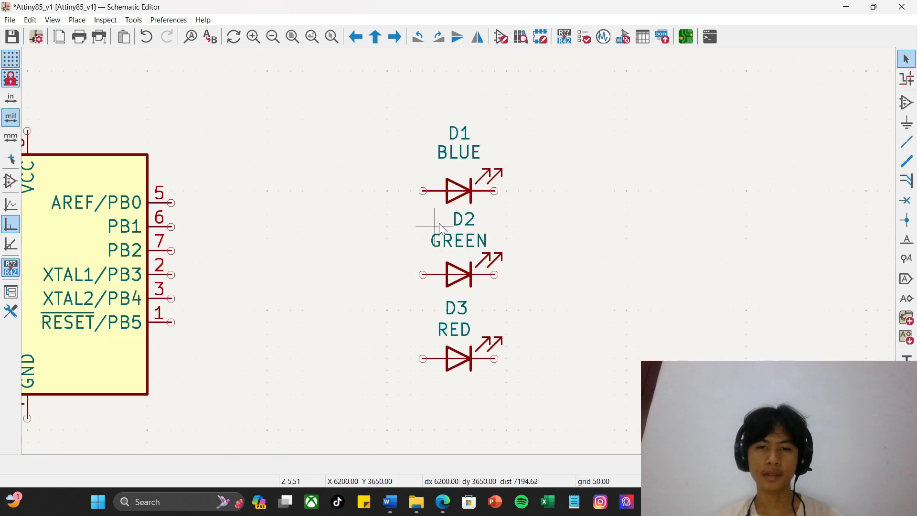
scroll(430, 213, down, 2)
scroll(400, 237, up, 2)
scroll(401, 237, down, 5)
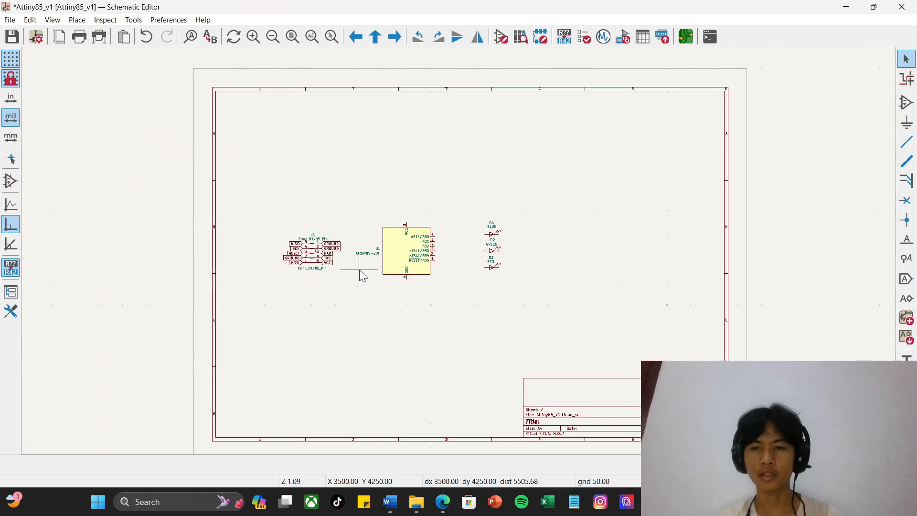
scroll(506, 231, up, 2)
scroll(506, 231, up, 2)
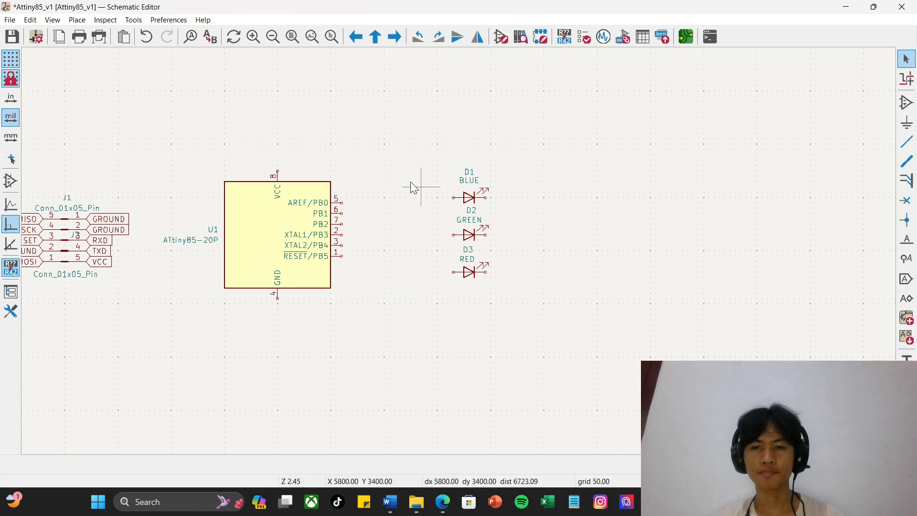
scroll(417, 211, up, 4)
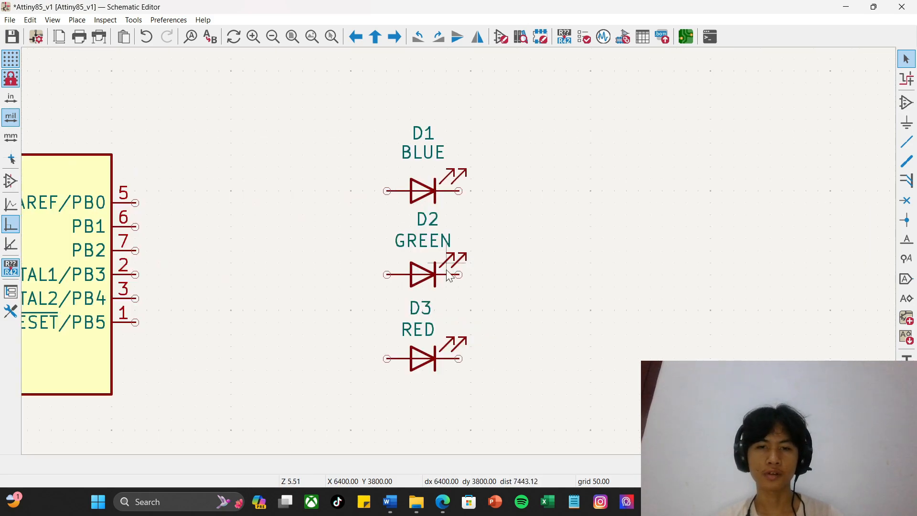
scroll(449, 277, down, 4)
scroll(460, 251, up, 4)
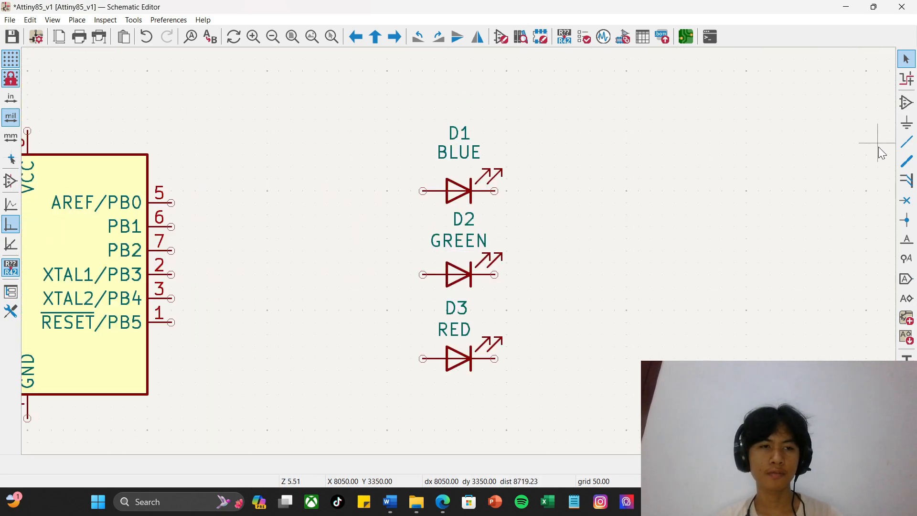
Step: Search the symbol library for R, choose the resistor from the Device library and rotate it to horizontal
click(907, 102)
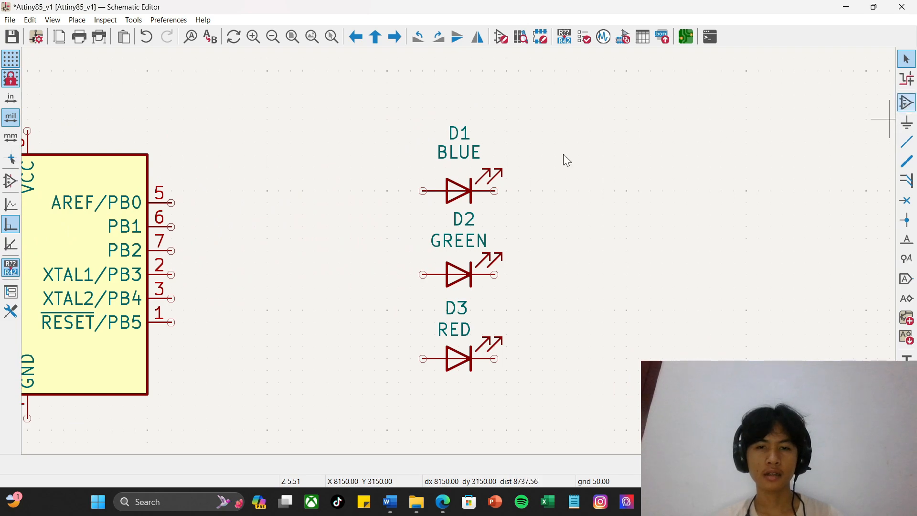
click(566, 160)
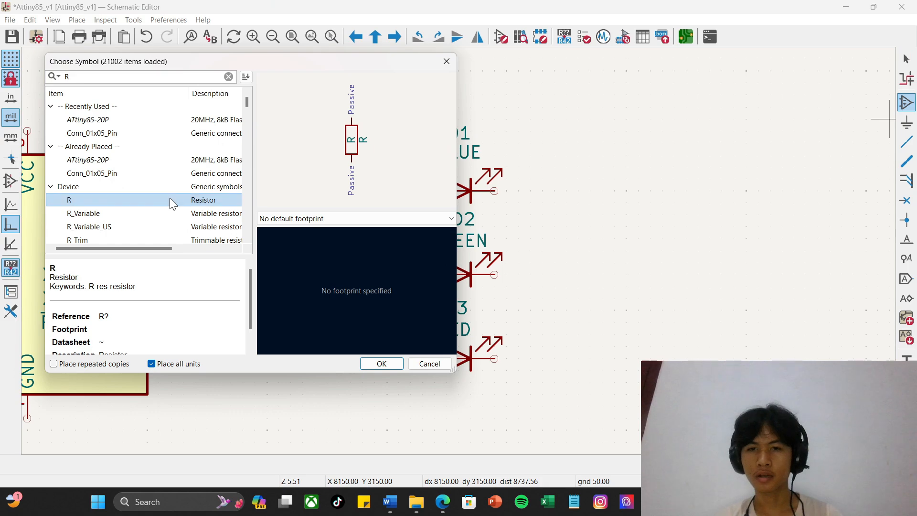
double_click(170, 199)
key(r)
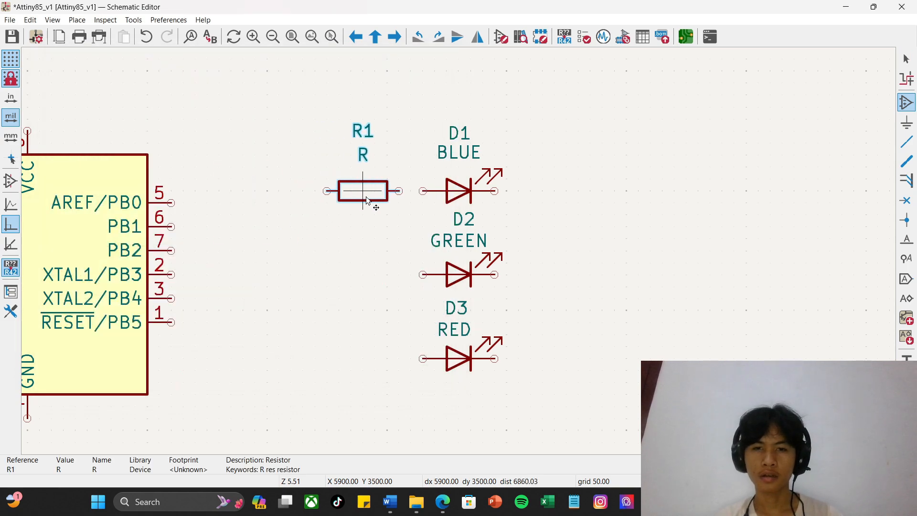
Step: Place three horizontal resistors, R1 to R3, each joined directly to the left pin of LEDs D1, D2 and D3
click(391, 201)
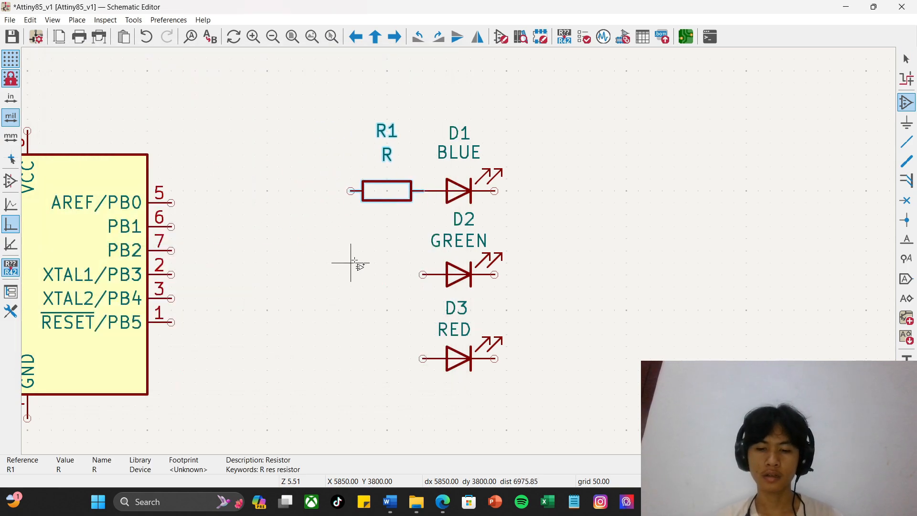
click(390, 284)
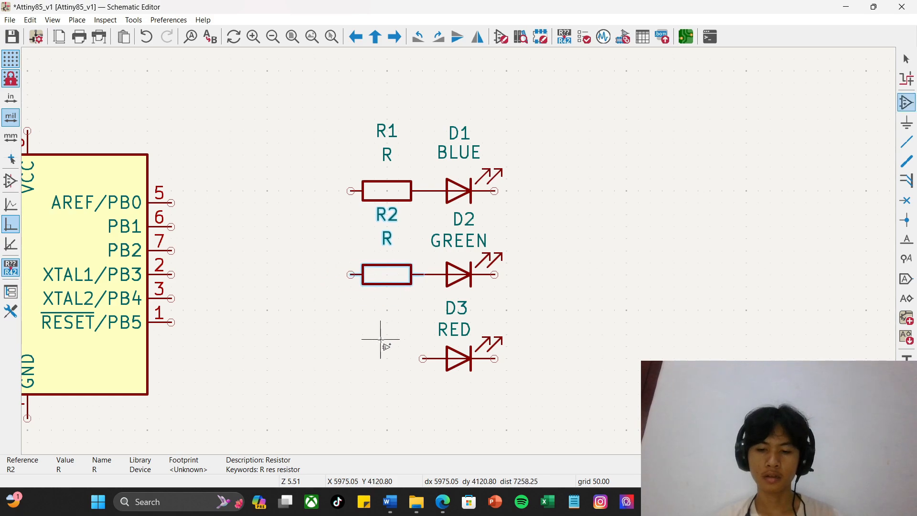
click(388, 368)
scroll(339, 301, down, 2)
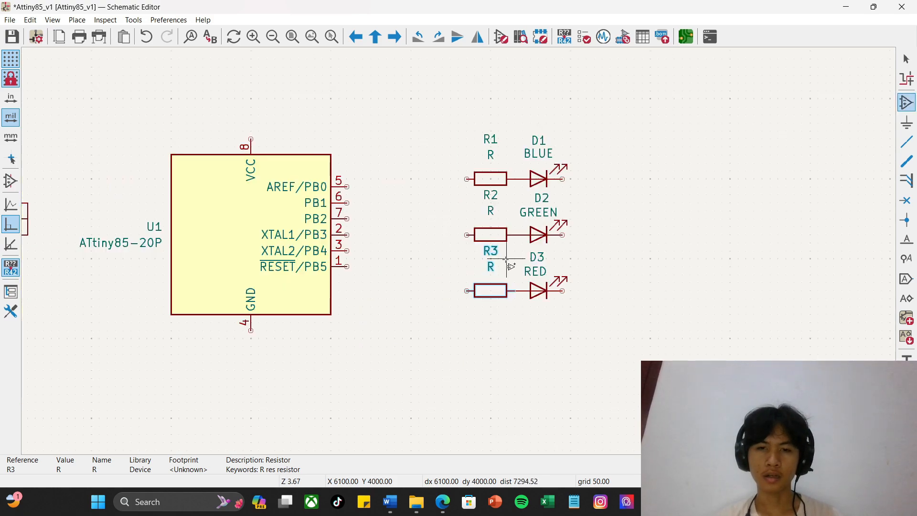
scroll(510, 266, up, 1)
scroll(464, 258, down, 1)
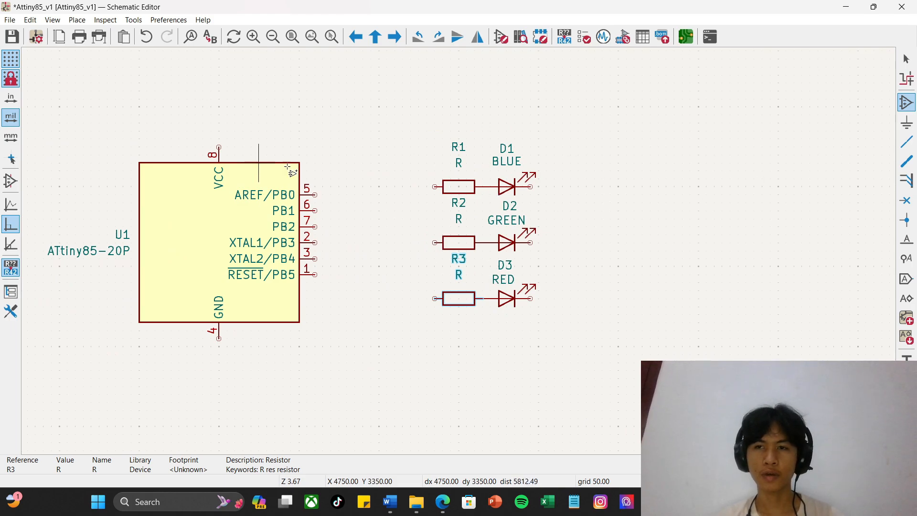
Step: Search the symbol library for WS and choose the WS2812B from the LED library
click(902, 103)
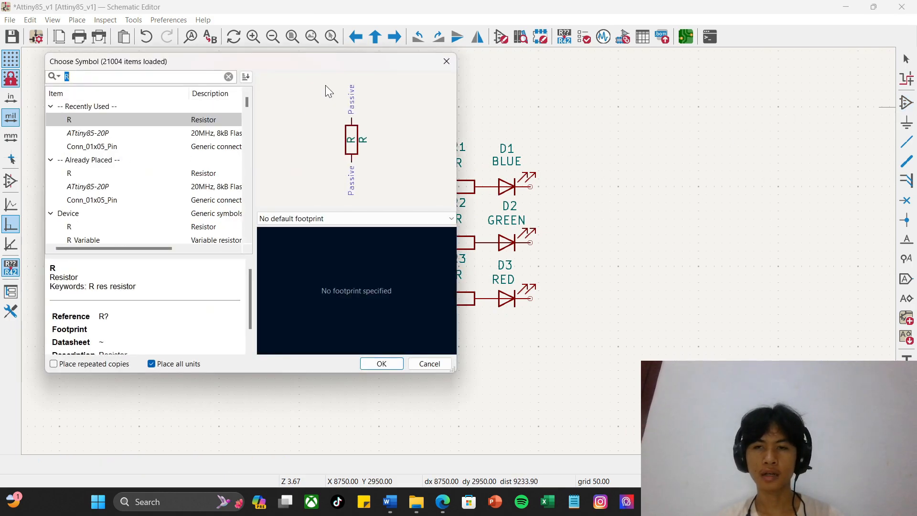
text(WS)
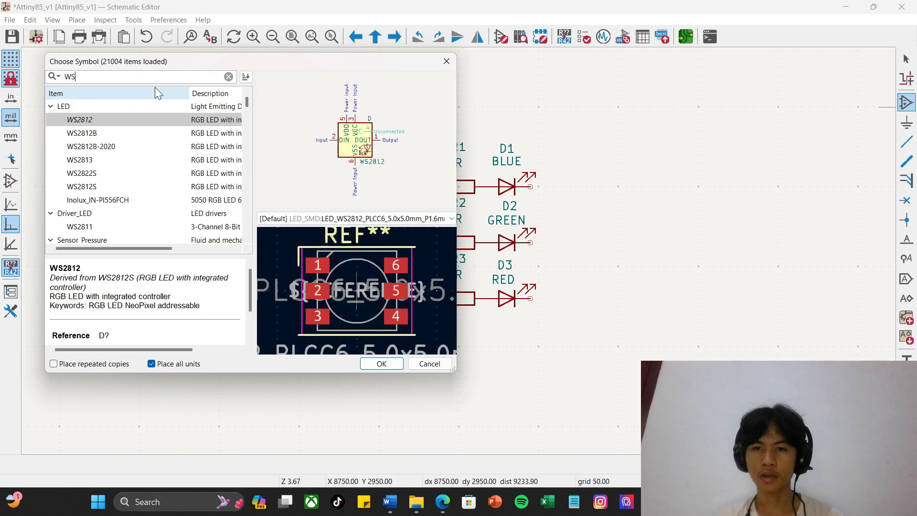
click(94, 134)
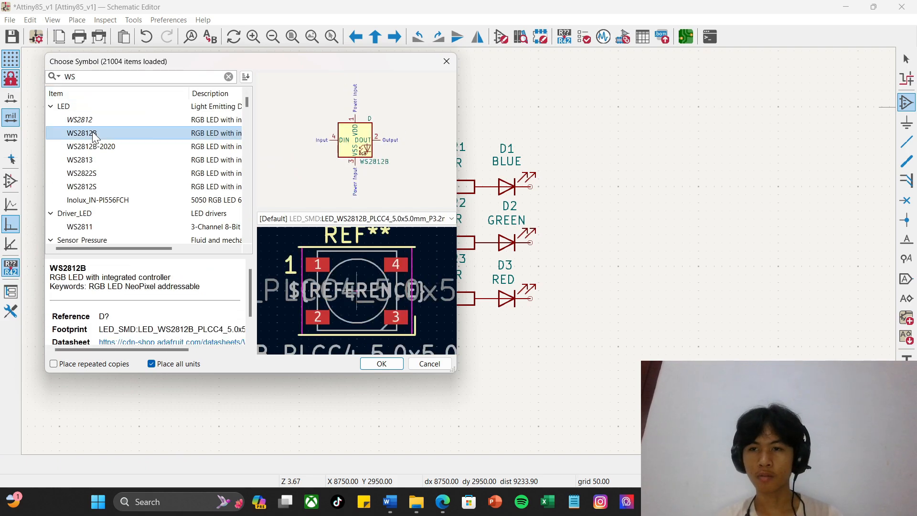
double_click(123, 133)
Step: Place the WS2812B symbol to the right of the three LEDs and end symbol placement
scroll(478, 239, down, 5)
scroll(482, 251, up, 5)
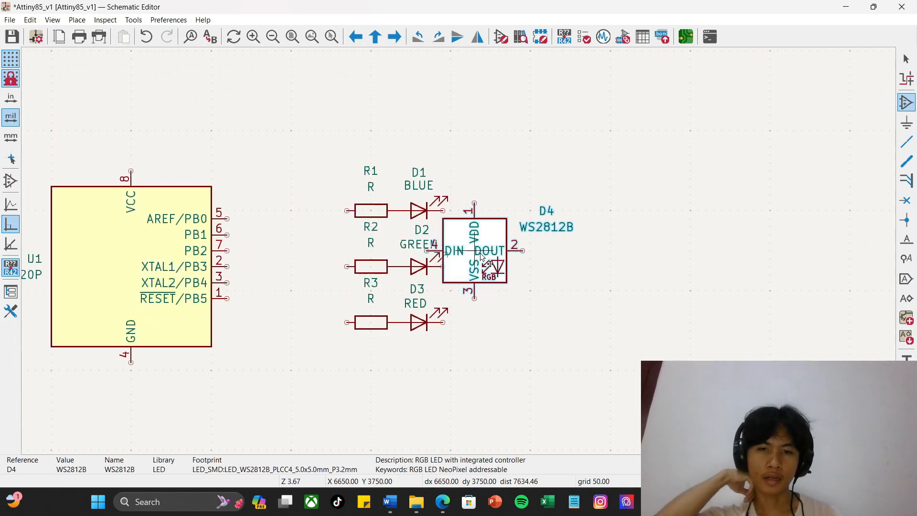
scroll(549, 246, down, 5)
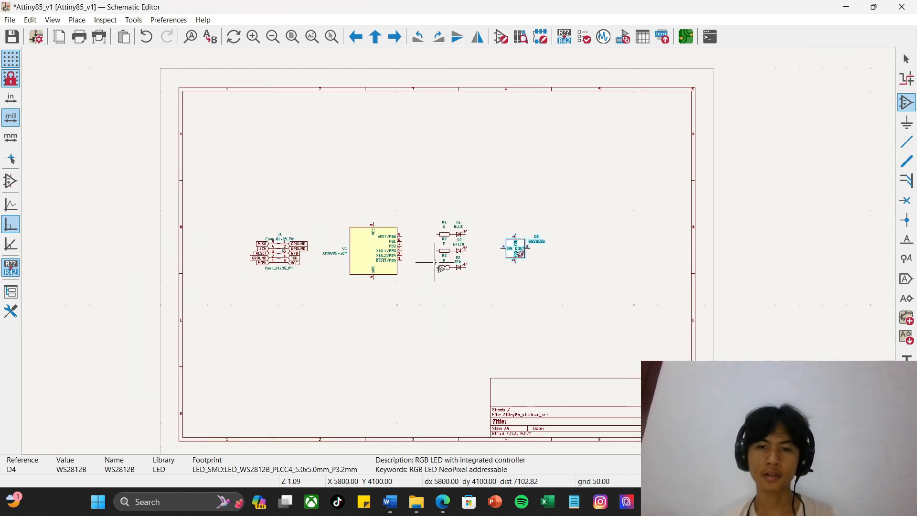
scroll(621, 230, up, 5)
click(471, 254)
scroll(468, 253, up, 1)
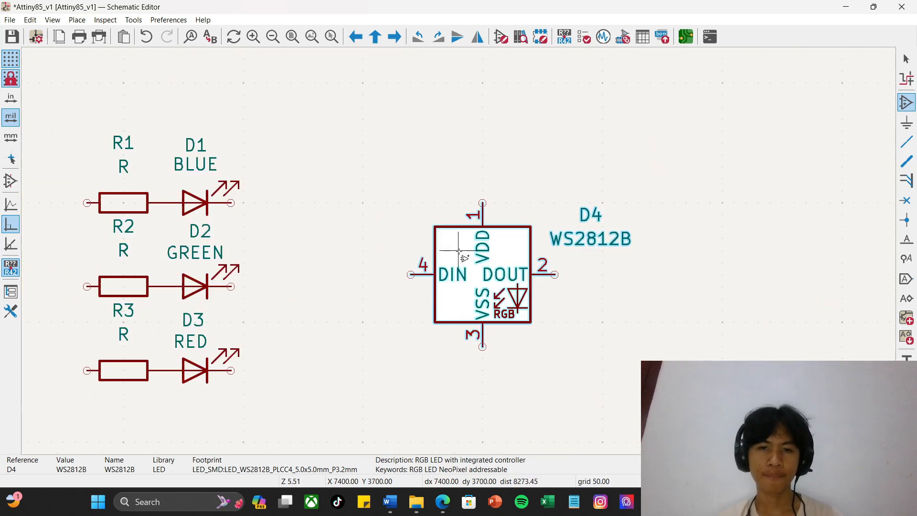
click(602, 275)
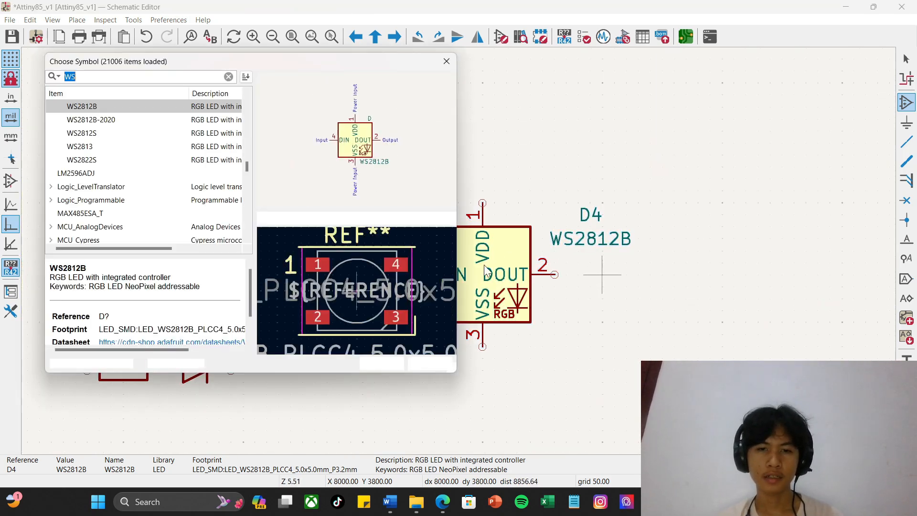
click(446, 61)
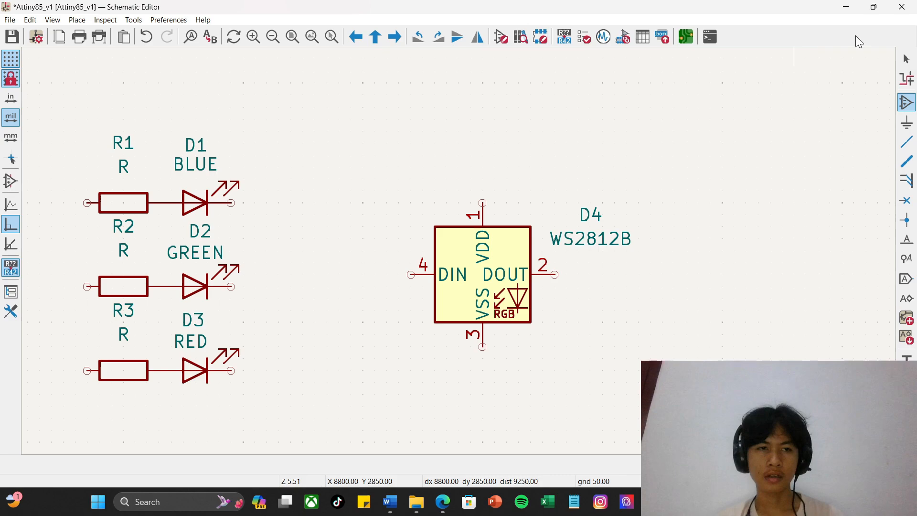
click(908, 59)
Step: Search the symbol library for C and choose the unpolarized capacitor from the Device library
scroll(645, 187, down, 3)
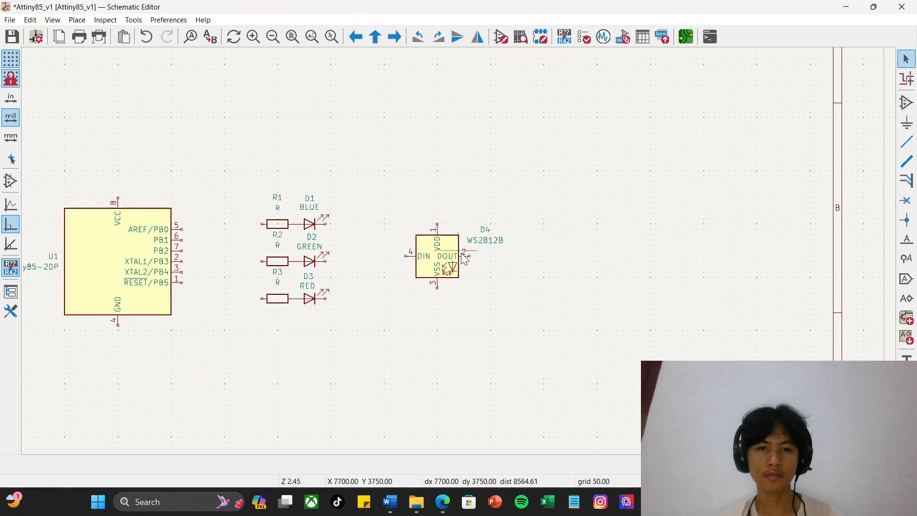
click(907, 104)
click(571, 176)
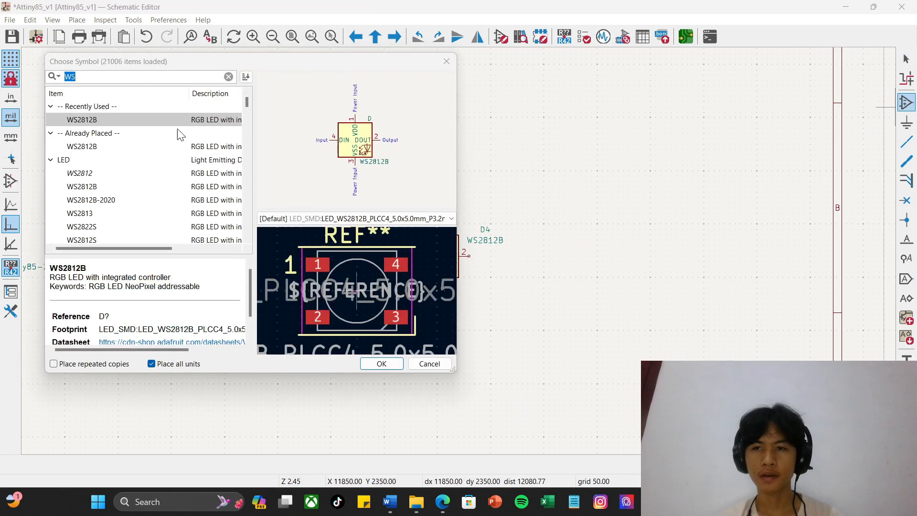
text(K)
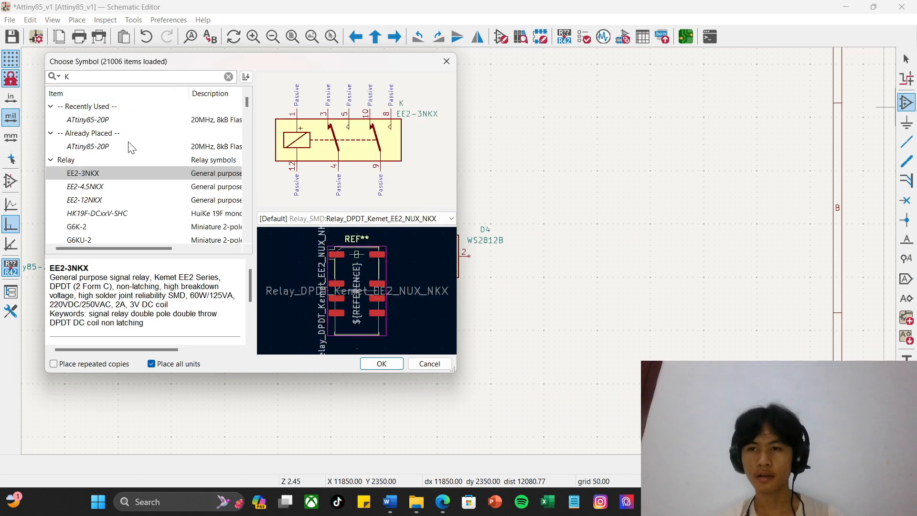
key(BackSpace)
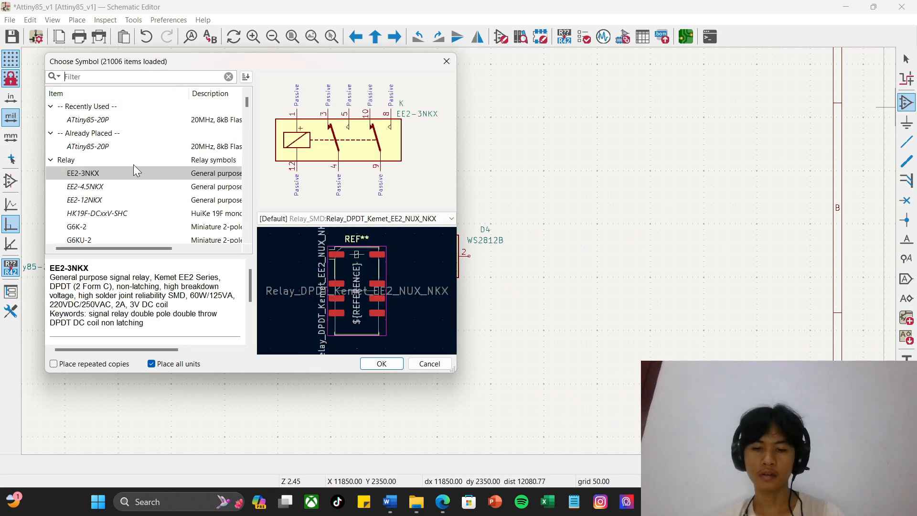
text(C)
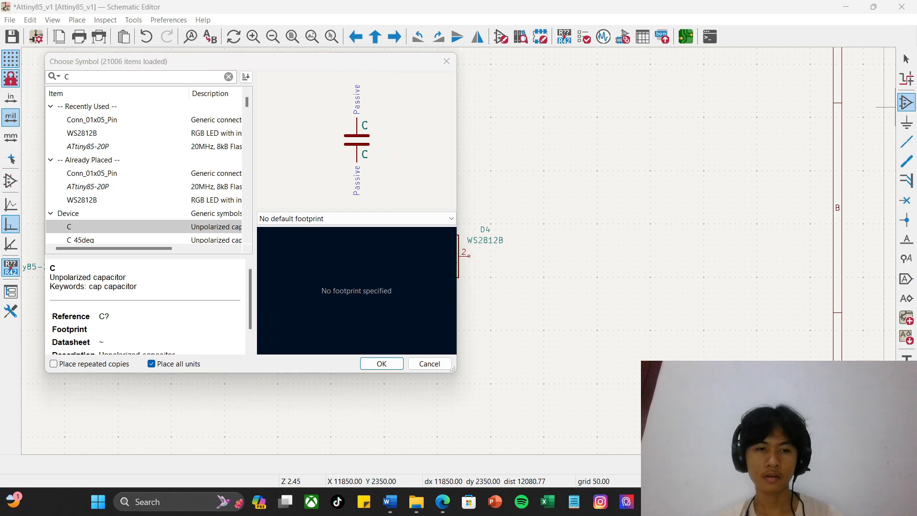
key(ctrl+a)
double_click(86, 226)
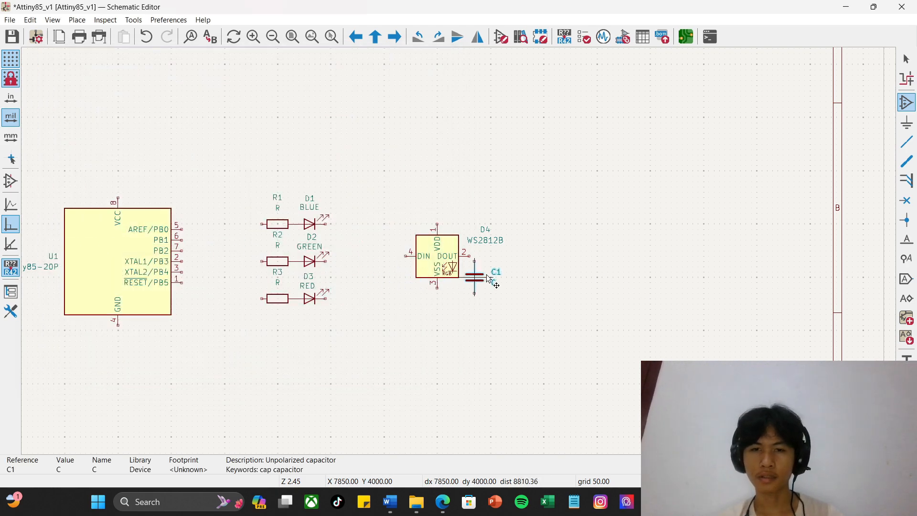
scroll(502, 270, up, 3)
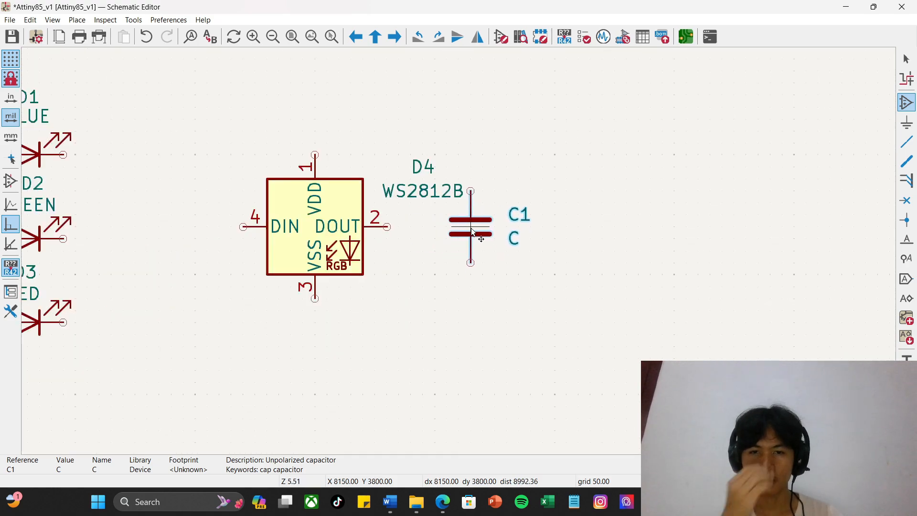
Step: Place the capacitor C1 just beside the WS2812B's data-output side and dismiss the reopened symbol chooser
click(473, 232)
click(530, 142)
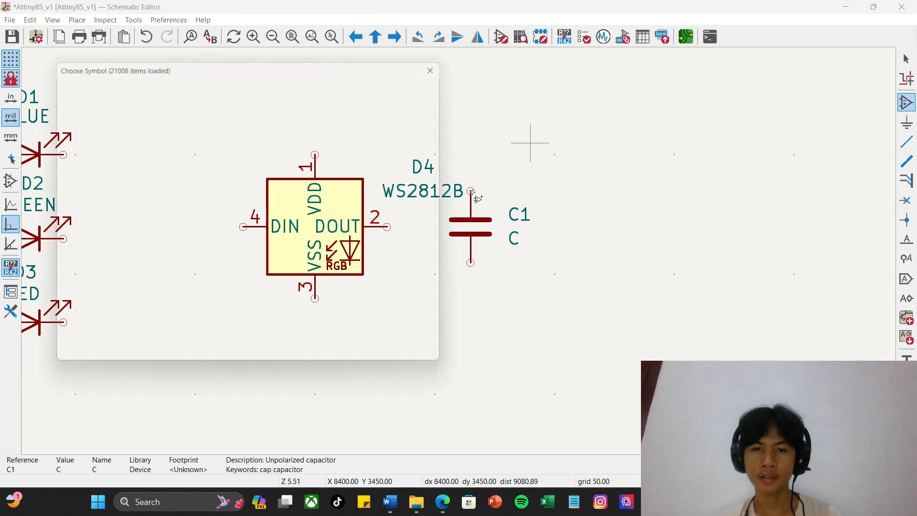
click(447, 62)
Step: Review the placed header, ATtiny85, LEDs with resistors, WS2812B and capacitor across the schematic sheet
scroll(612, 179, down, 5)
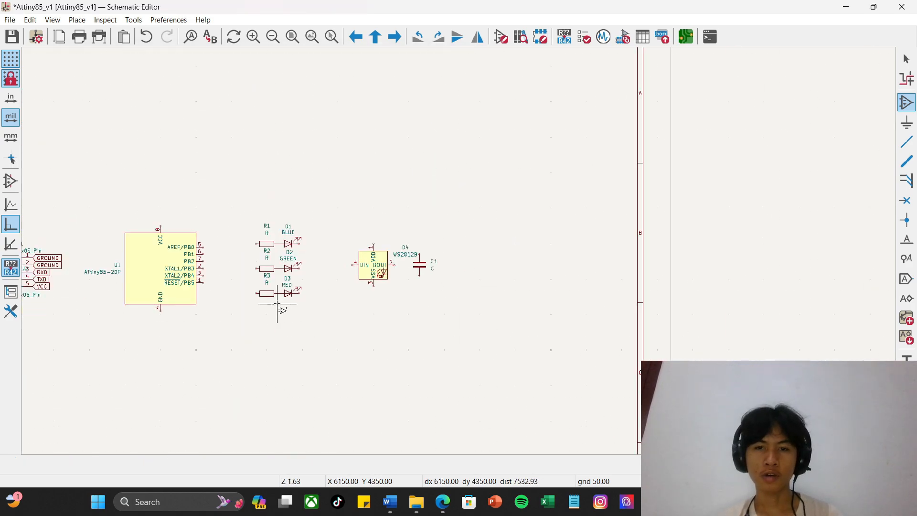
scroll(459, 250, down, 2)
scroll(471, 250, up, 5)
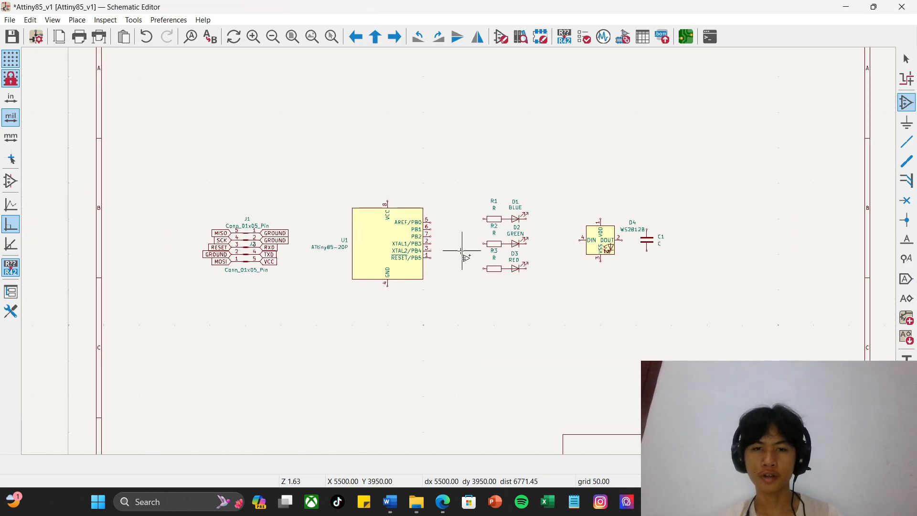
scroll(478, 250, down, 3)
scroll(473, 250, up, 2)
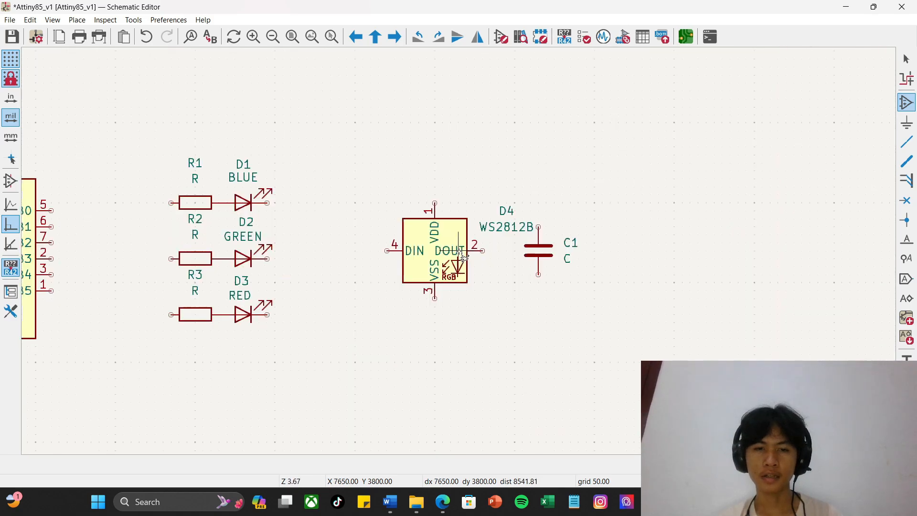
scroll(466, 250, down, 3)
scroll(459, 250, up, 2)
scroll(464, 258, up, 2)
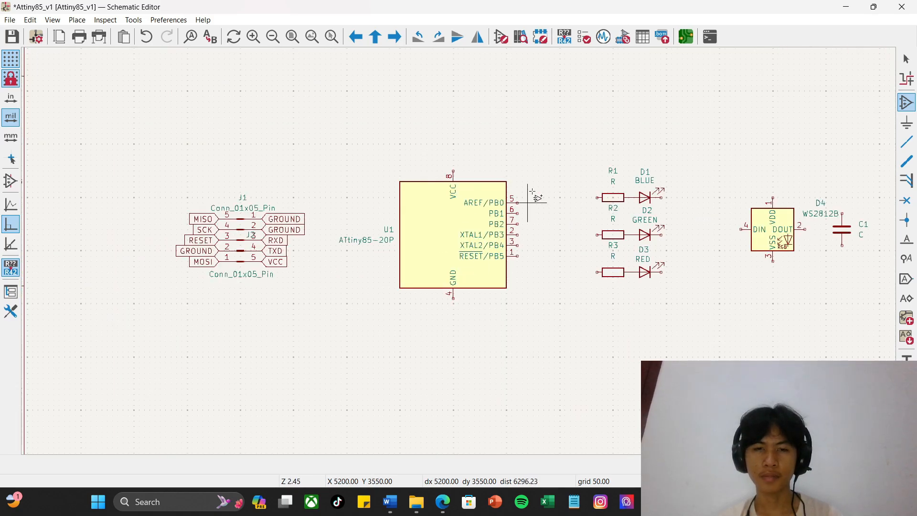
scroll(439, 292, up, 5)
scroll(439, 287, down, 7)
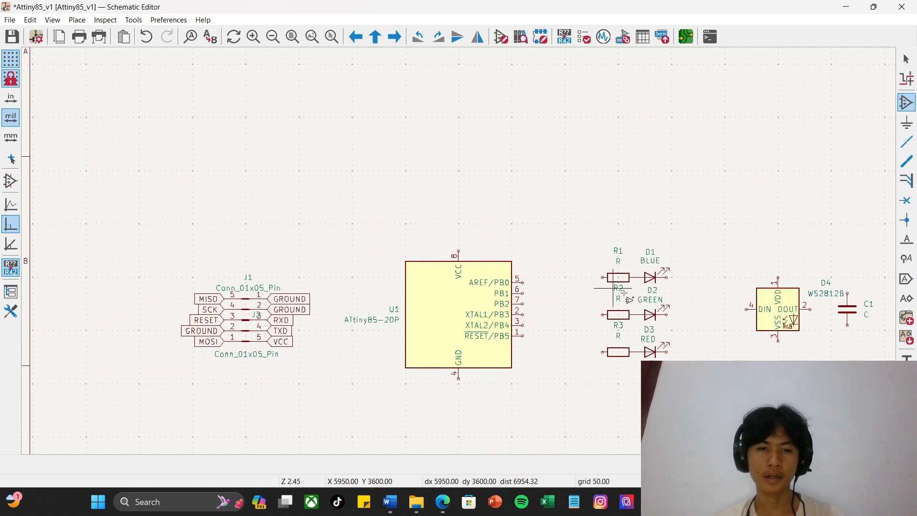
scroll(459, 250, up, 3)
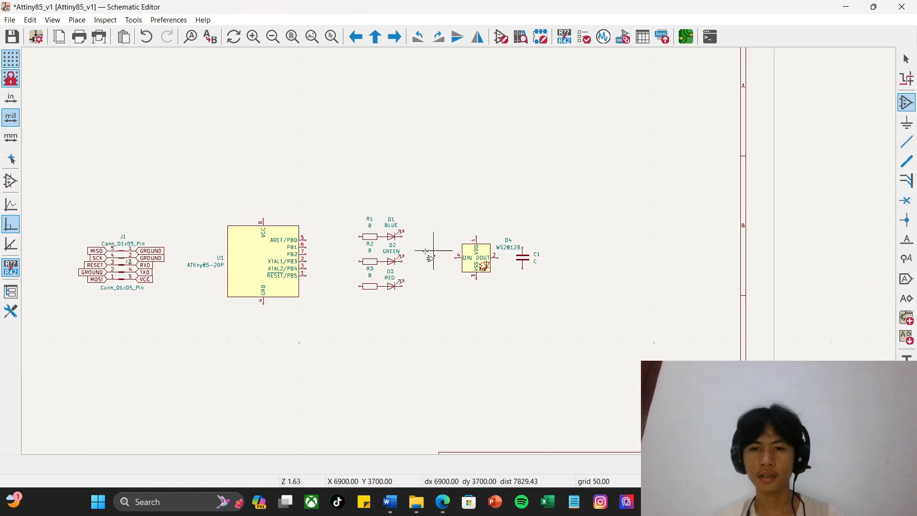
scroll(430, 256, down, 2)
scroll(455, 250, up, 2)
scroll(732, 247, up, 2)
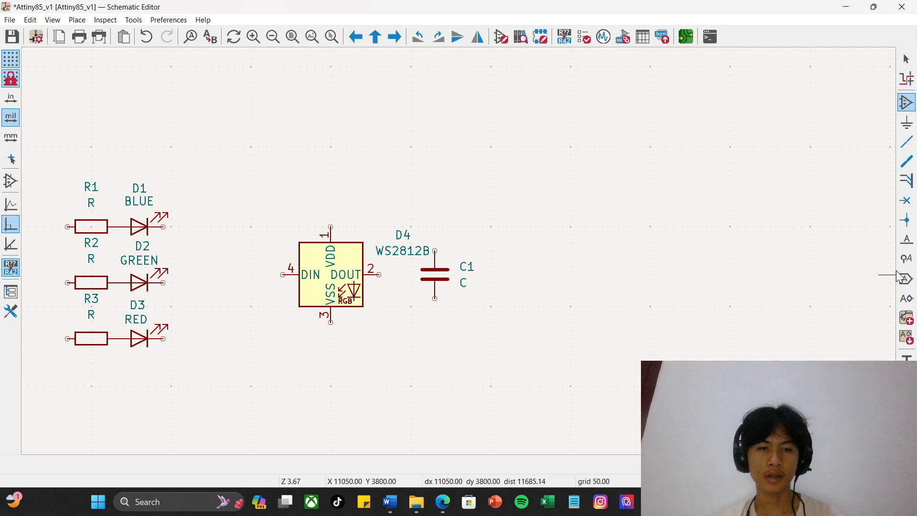
scroll(459, 241, up, 2)
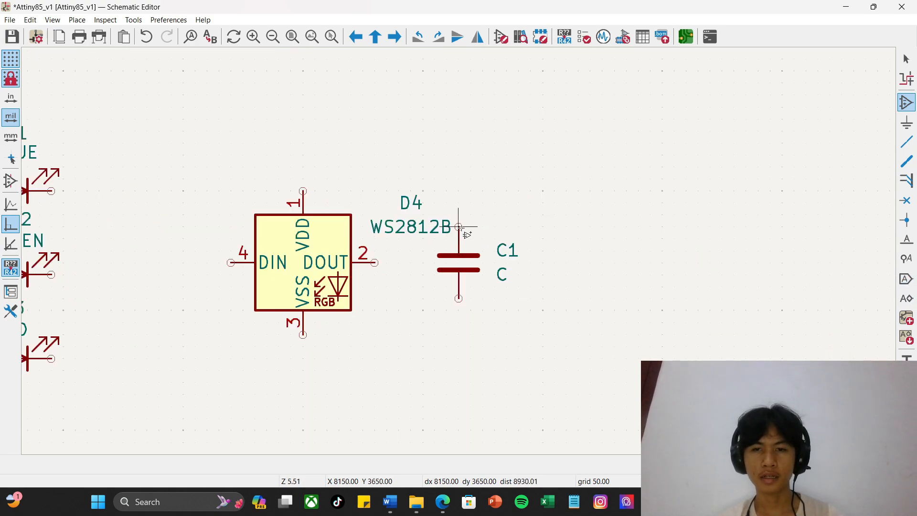
scroll(459, 227, down, 4)
scroll(451, 251, up, 3)
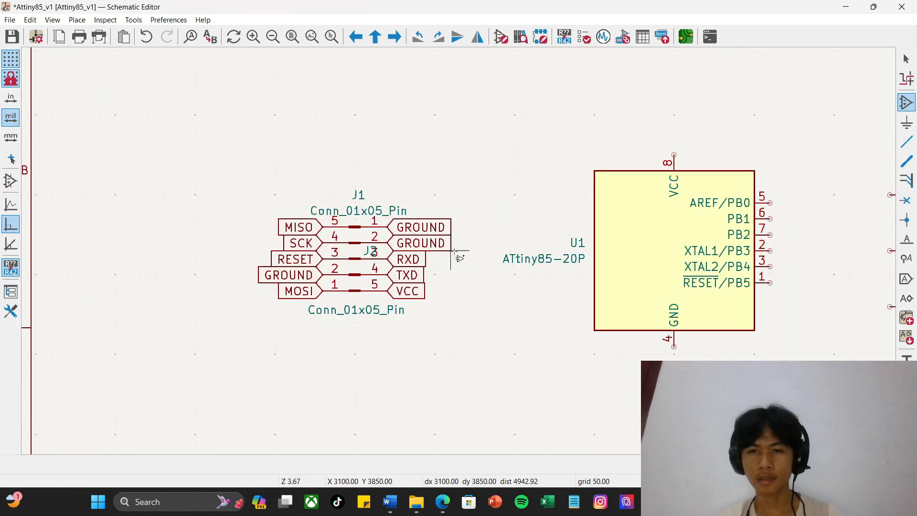
Step: End symbol placement and place a vertically rotated duplicate of the header's VCC label on VCC pin 8 of the ATtiny85
click(442, 289)
click(441, 68)
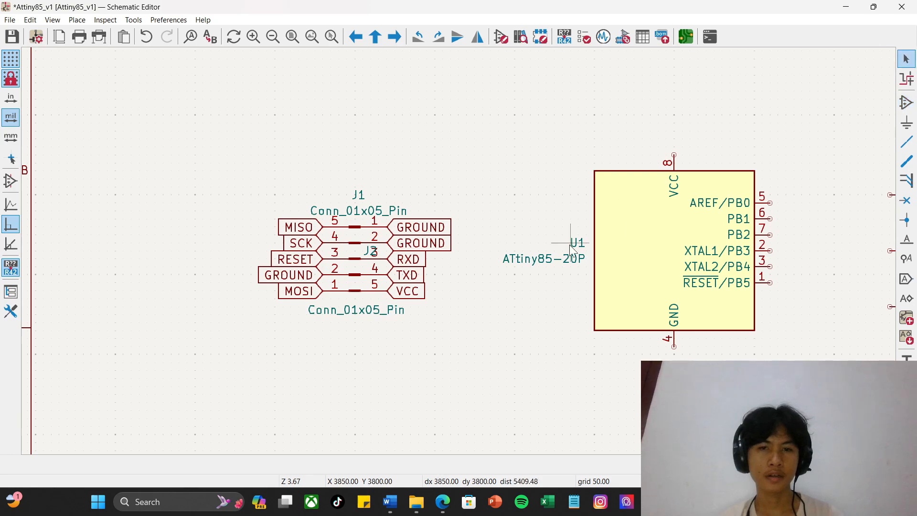
click(422, 292)
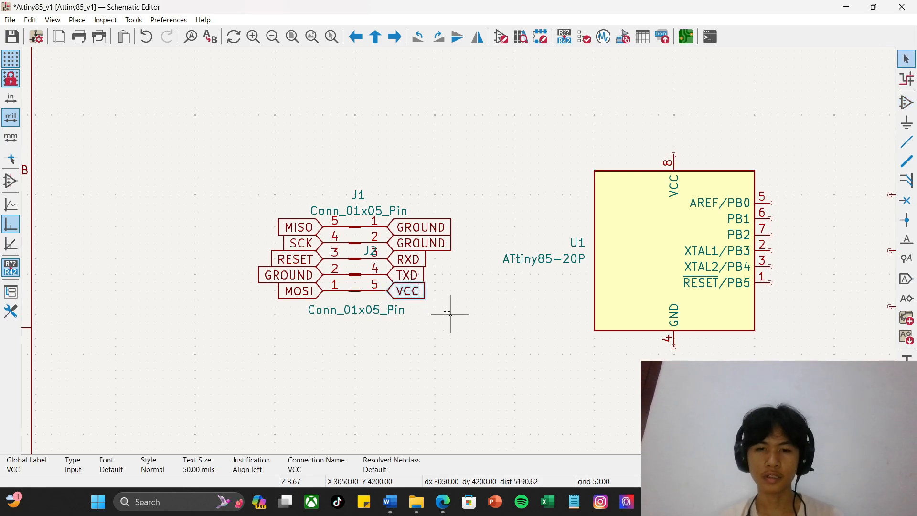
key(ctrl+d)
key(r)
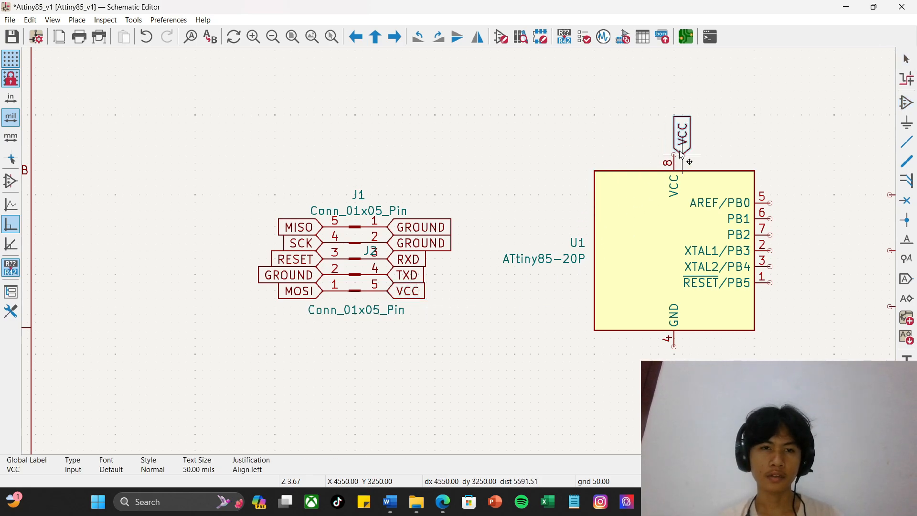
click(675, 155)
Step: Duplicate the header's GROUND label and attach it, rotated to point downward, to GND pin 4 of the ATtiny85
scroll(572, 236, down, 2)
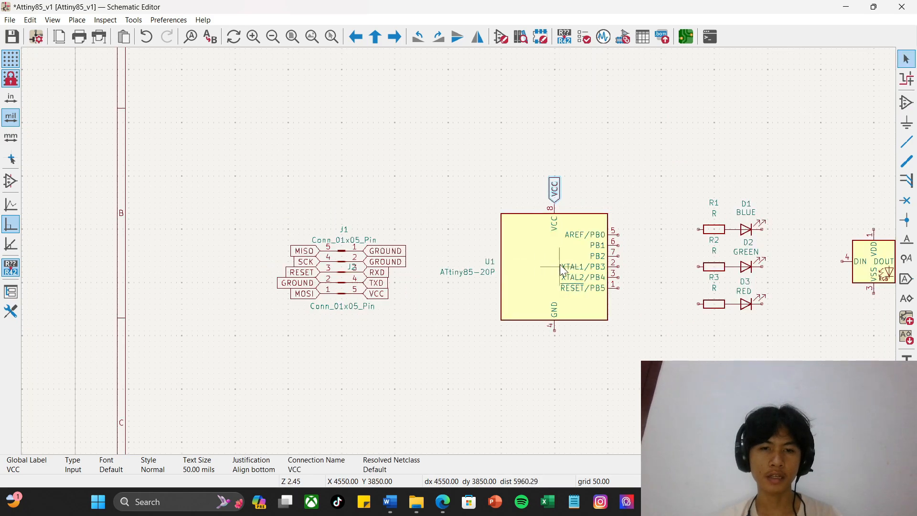
scroll(560, 267, up, 2)
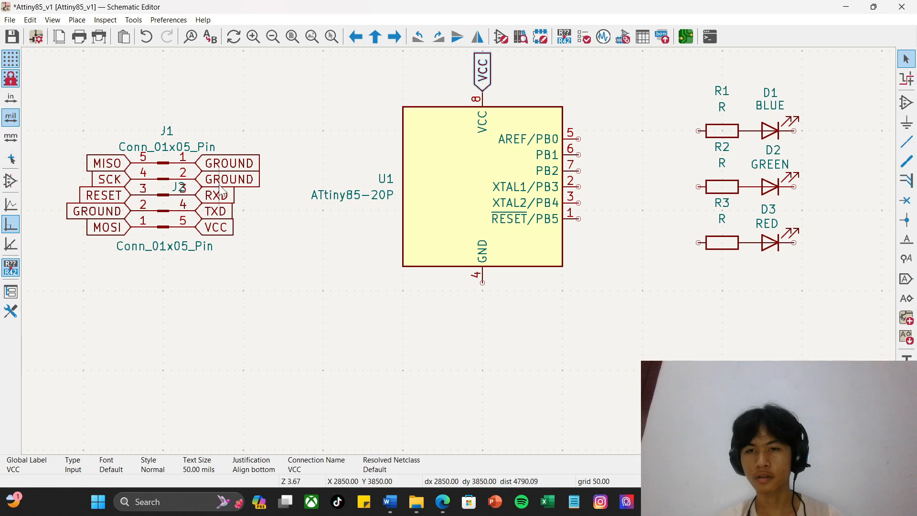
click(232, 178)
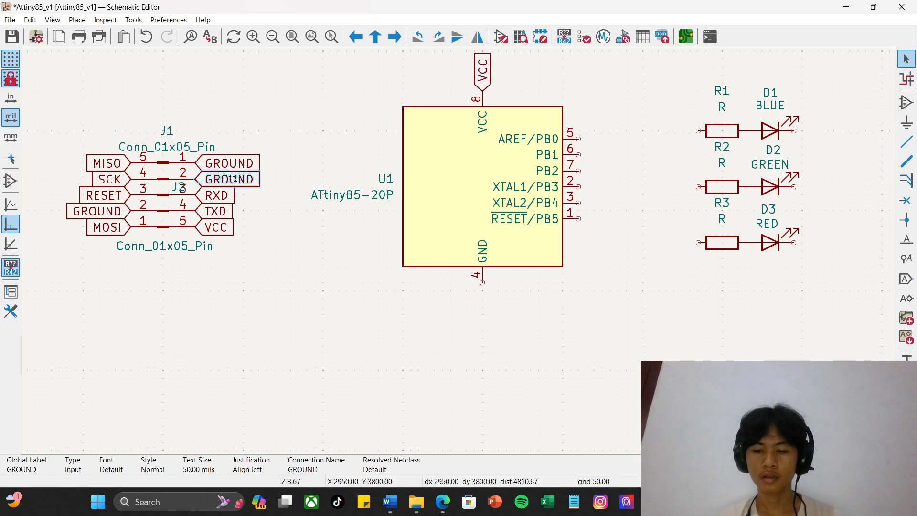
key(ctrl+d)
key(r)
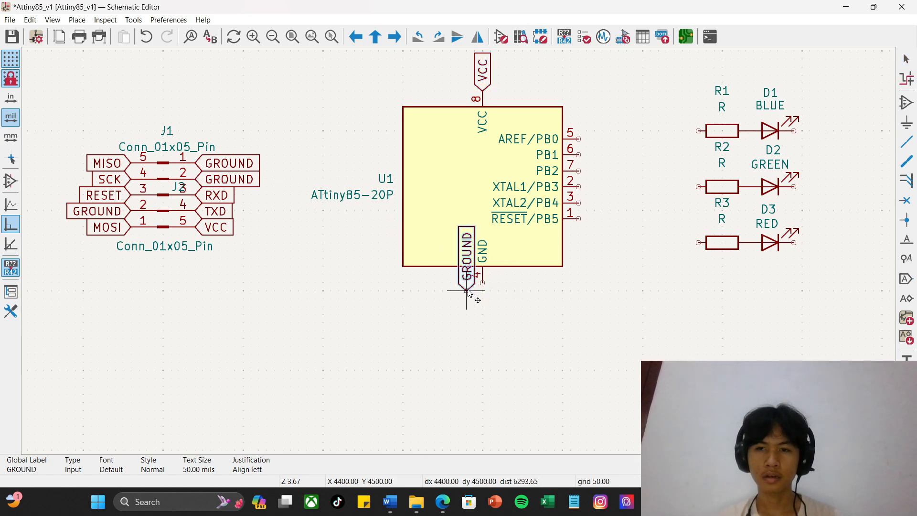
key(r)
key(r)
click(484, 285)
Step: Switch to the image viewer, examine the ATtiny85 pinout picture for the MOSI, MISO and SCK pins, and return to the schematic
scroll(535, 226, down, 3)
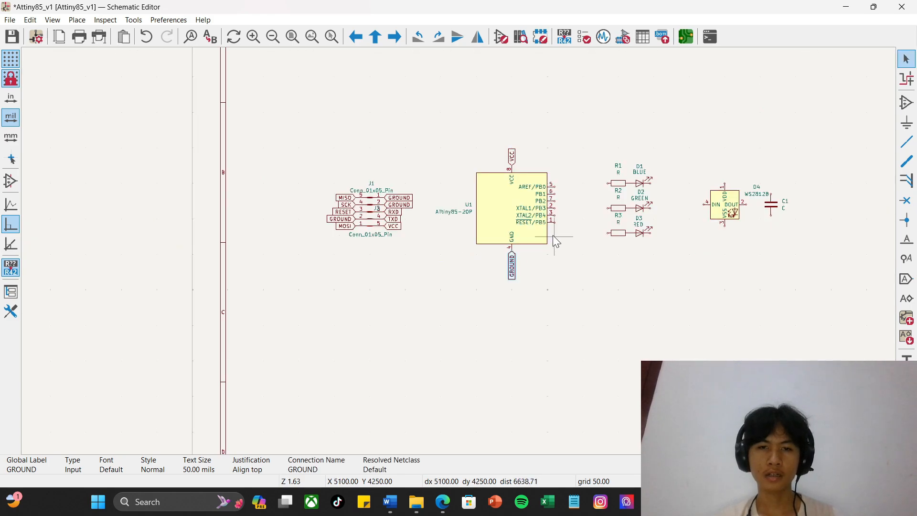
scroll(556, 241, up, 3)
scroll(459, 252, down, 2)
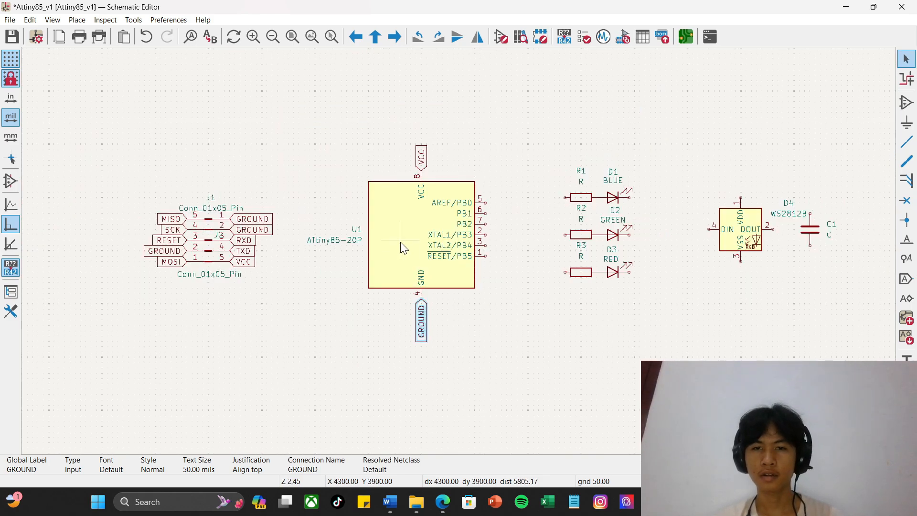
scroll(401, 247, up, 2)
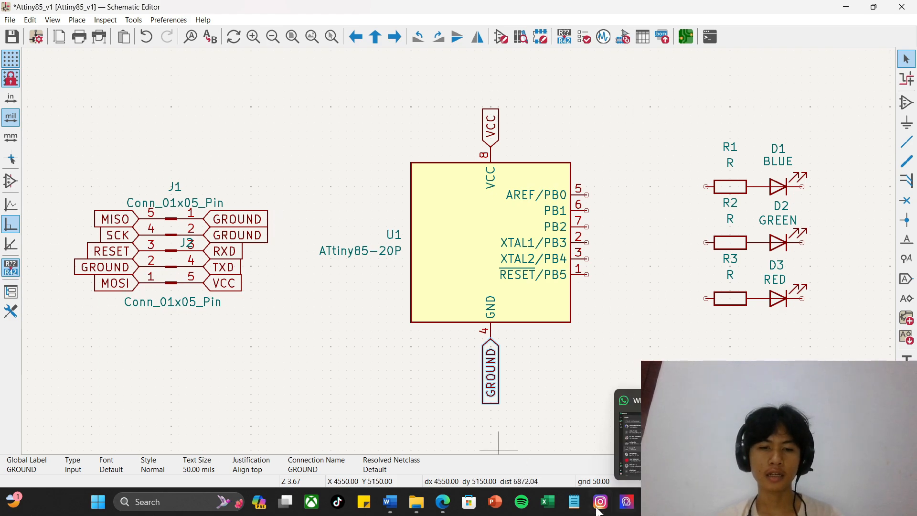
key(alt+Tab)
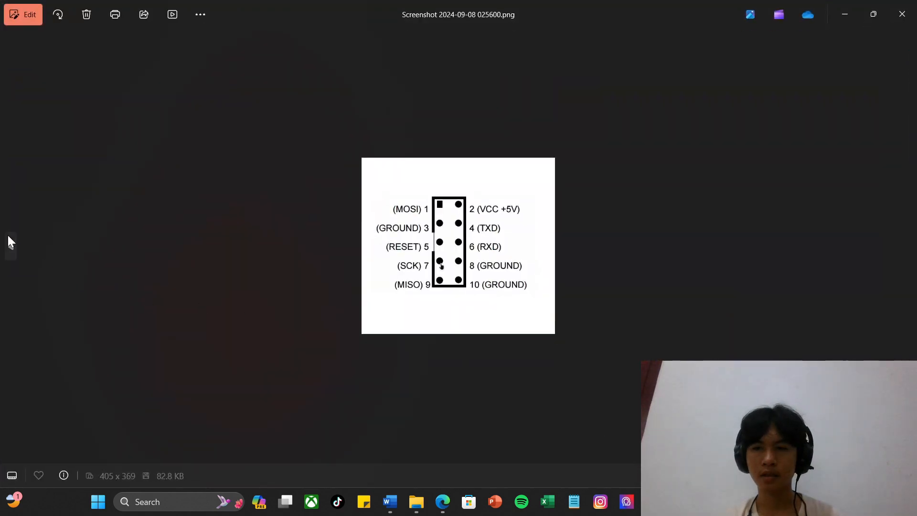
click(9, 239)
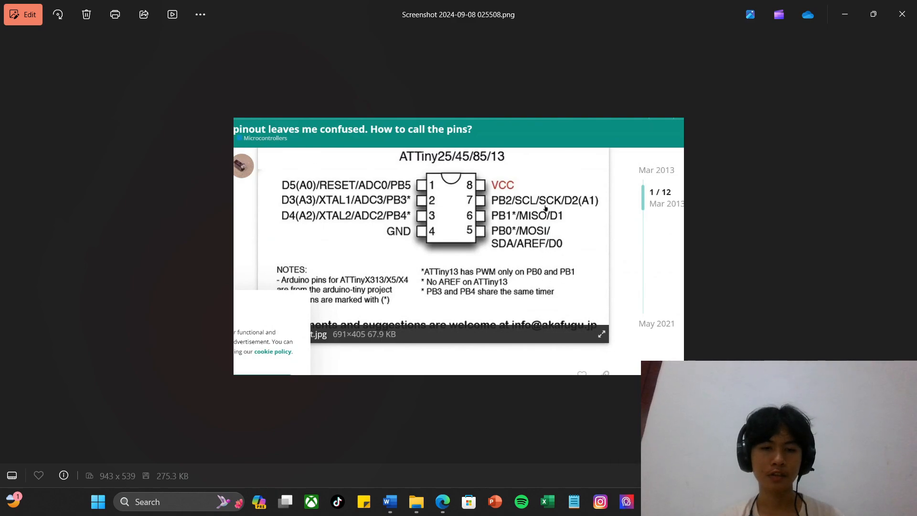
click(679, 502)
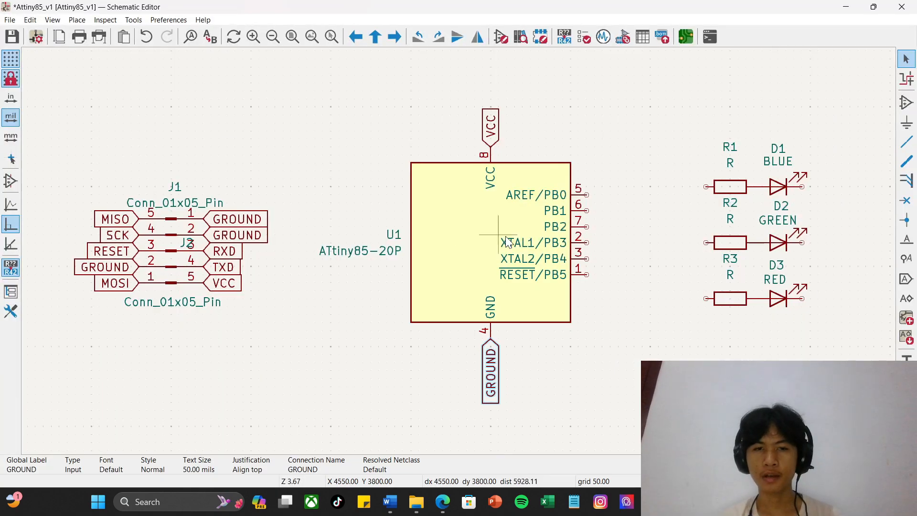
Step: Copy the header's MOSI label and attach it, facing outward, to pin 5 (AREF/PB0) of the ATtiny85
click(113, 287)
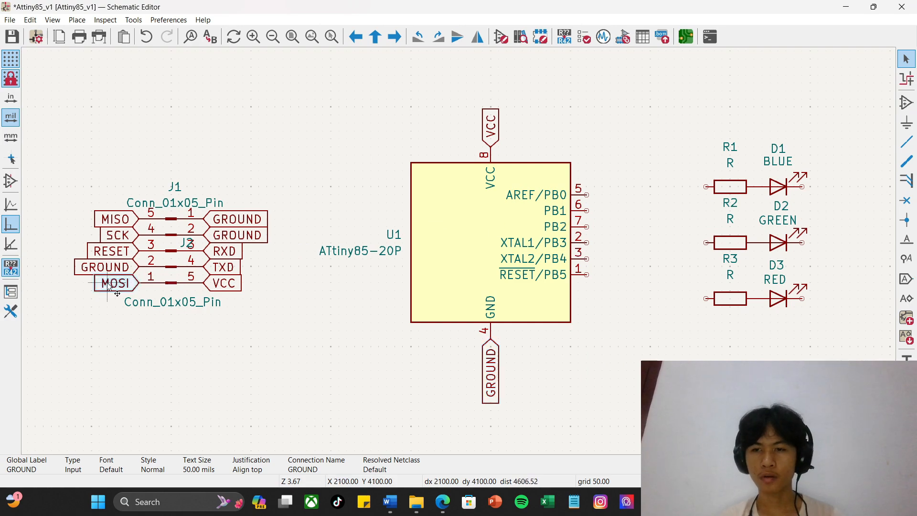
key(ctrl+c)
key(ctrl+v)
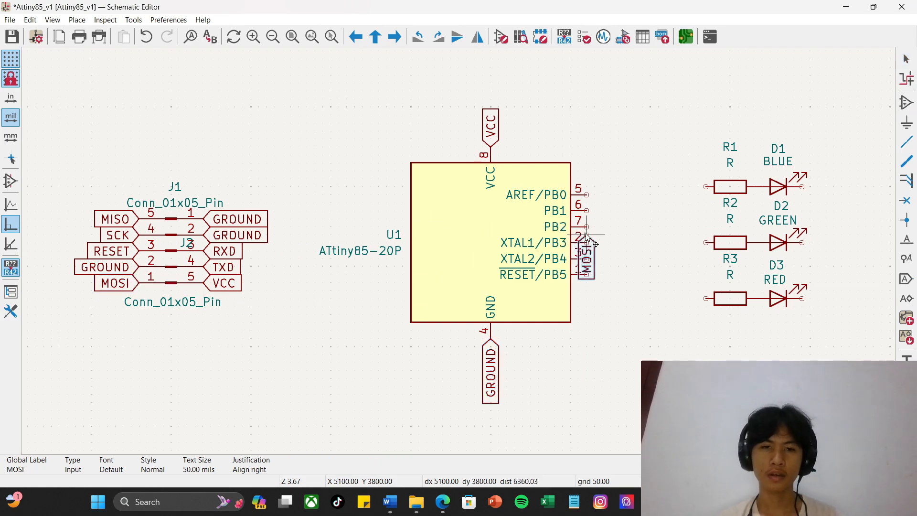
click(587, 194)
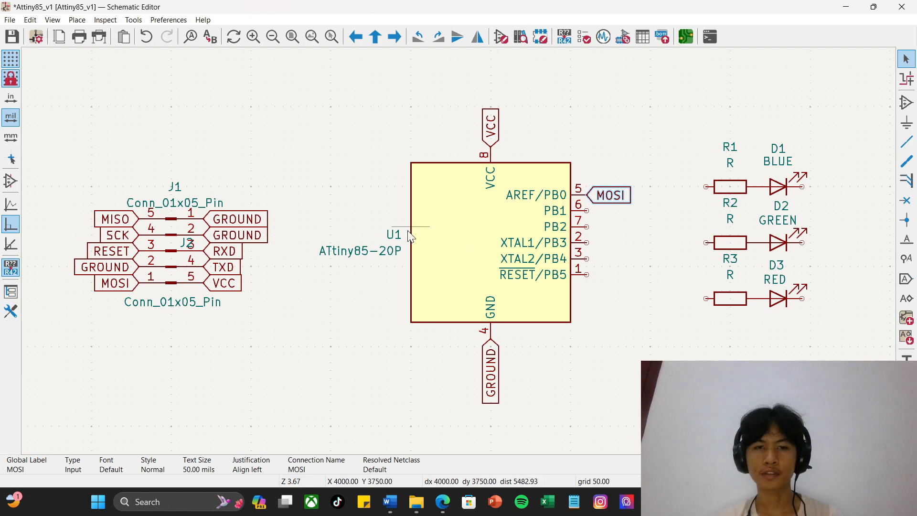
Step: Recheck the pinout picture and attach a flipped duplicate of the header's MISO label to pin 6 (PB1) of the ATtiny85
key(alt+Tab)
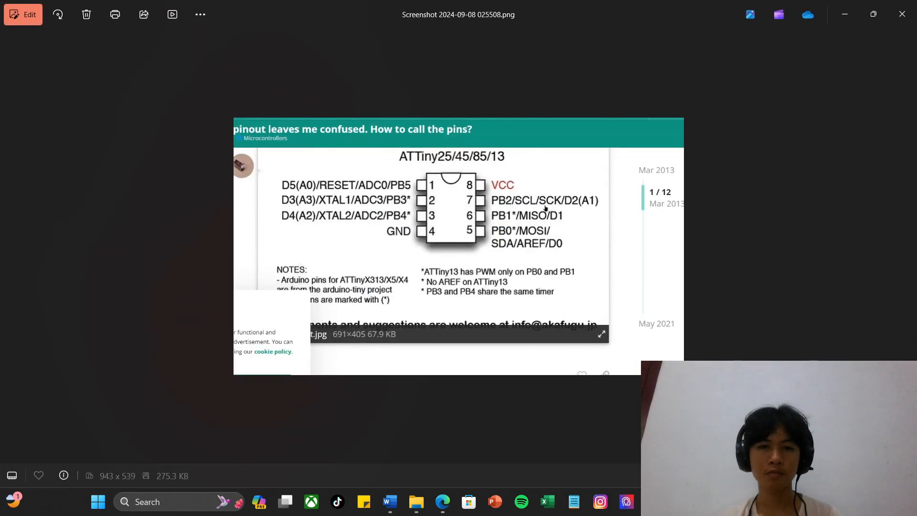
key(alt+Tab)
click(105, 221)
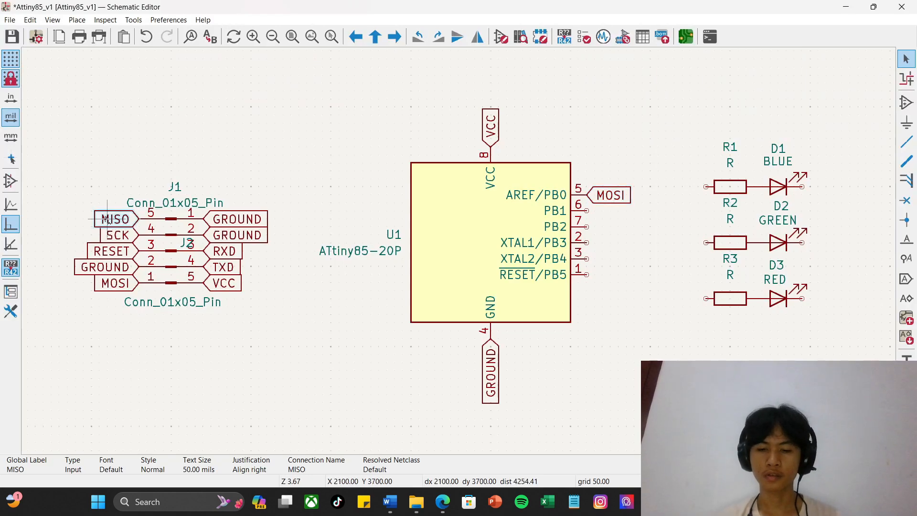
key(ctrl+d)
key(r)
key(r)
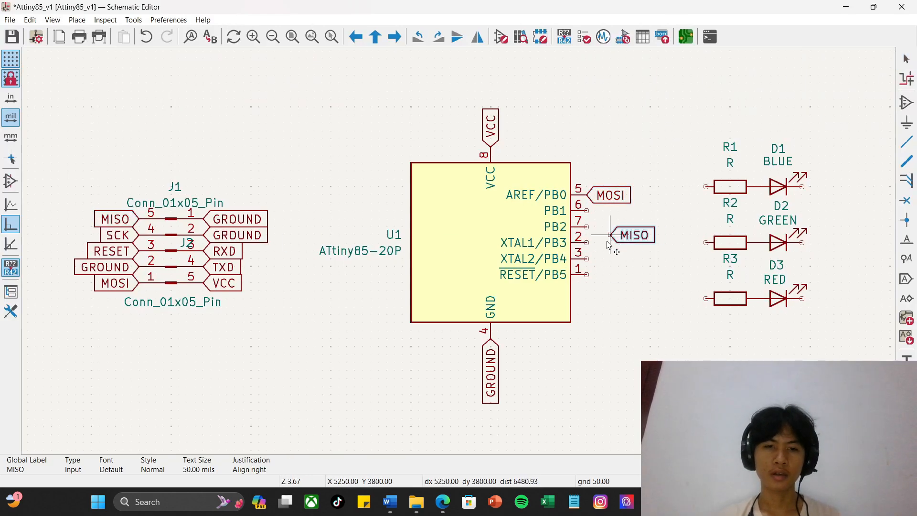
click(587, 215)
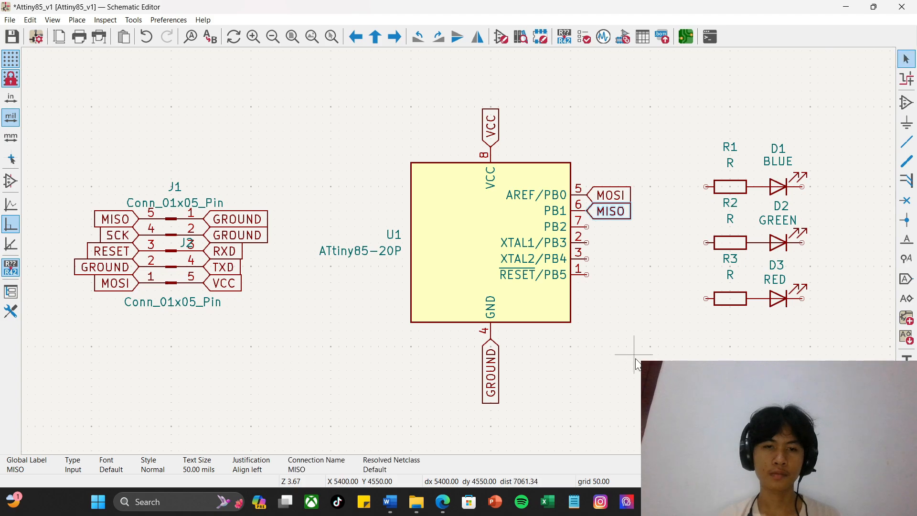
Step: Consult the pinout picture again and attach a flipped duplicate of the header's SCK label to pin 7 (PB2) of the ATtiny85
click(681, 501)
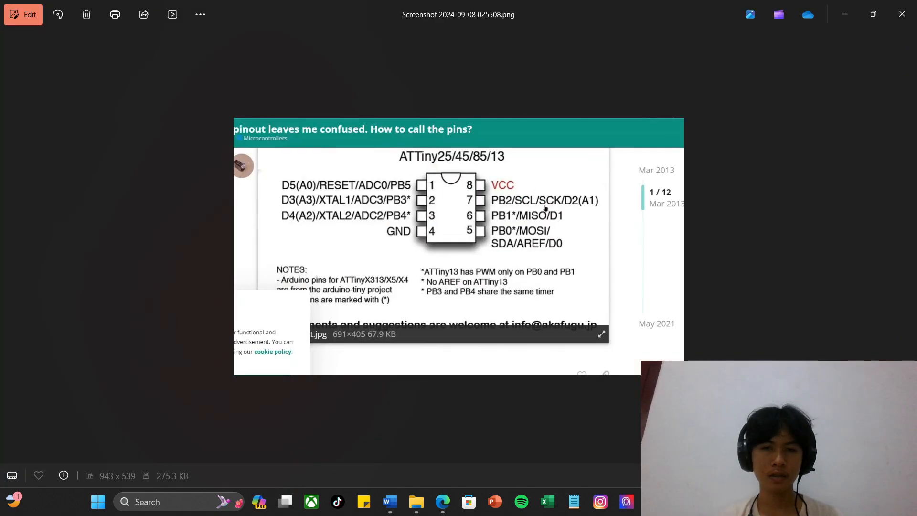
key(alt+F4)
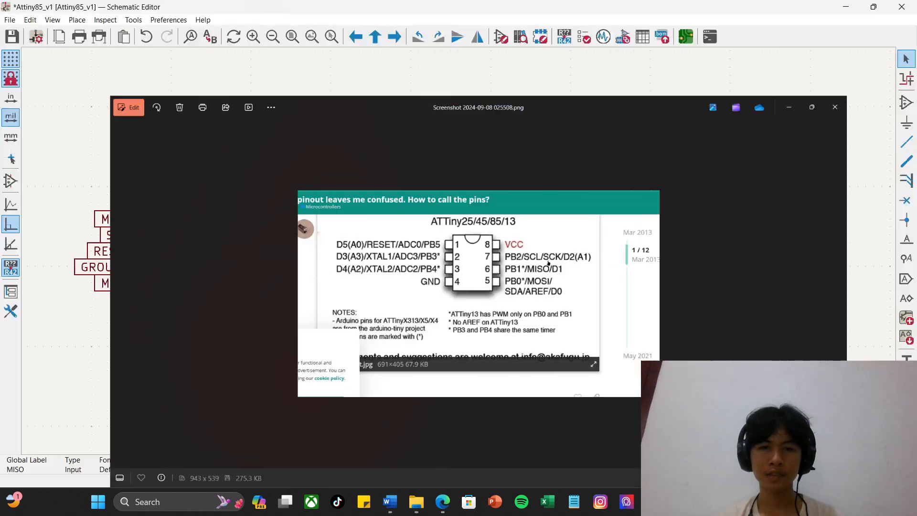
click(111, 235)
key(c)
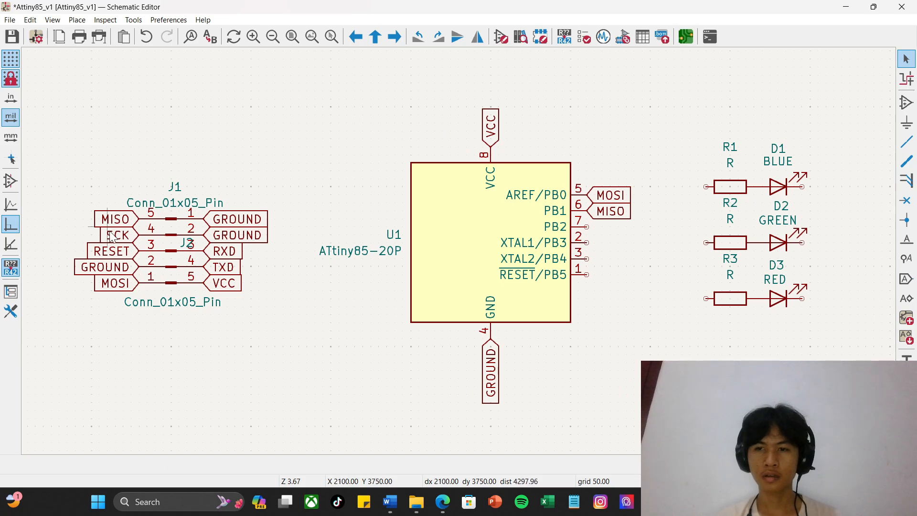
click(114, 236)
key(ctrl+d)
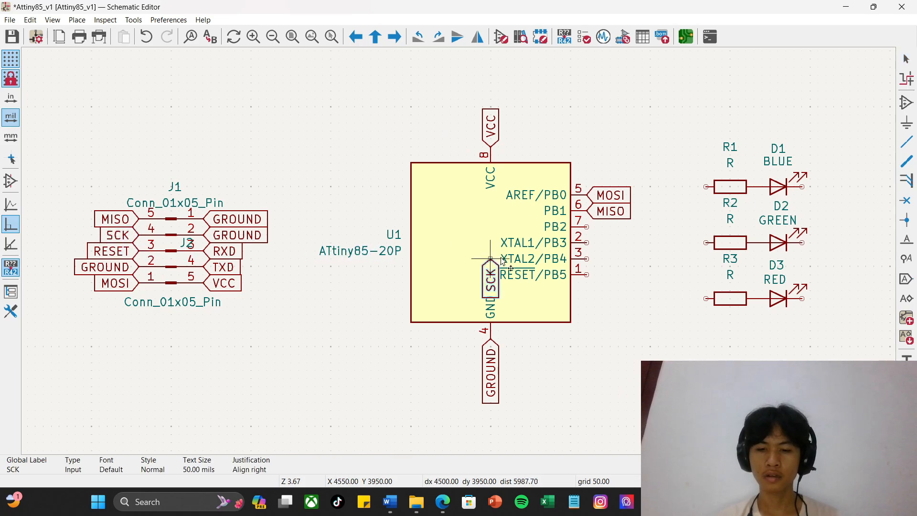
click(587, 231)
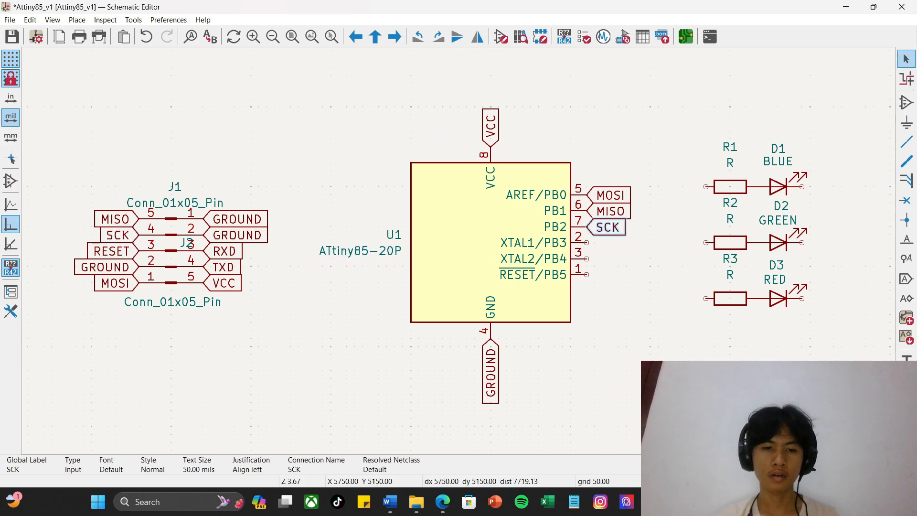
Step: Check the ATtiny85 pinout picture and attach a duplicate of the header's RXD label to pin 2 (XTAL1/PB3) in the schematic
key(alt+Tab)
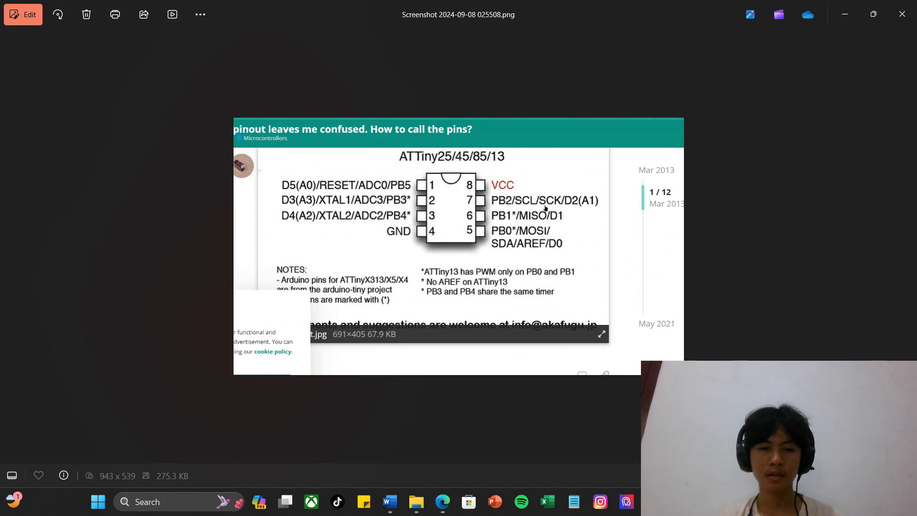
mouse_move(653, 501)
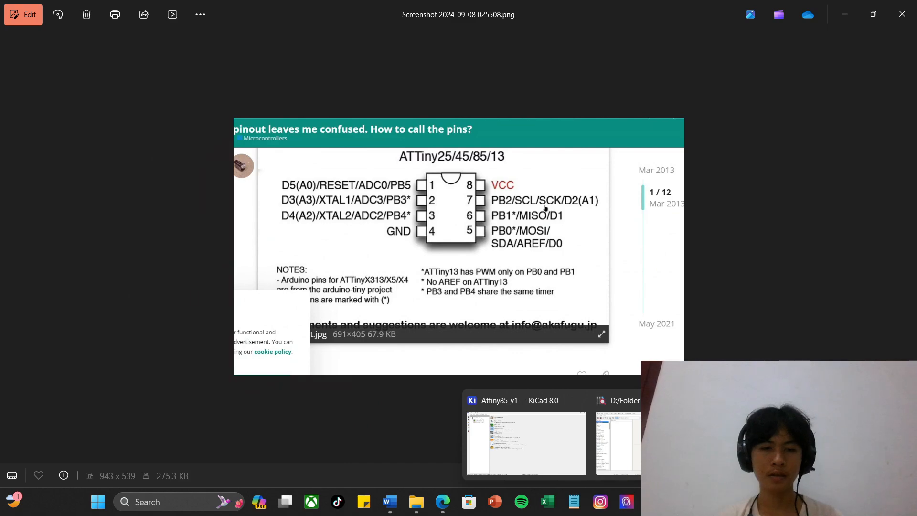
click(626, 442)
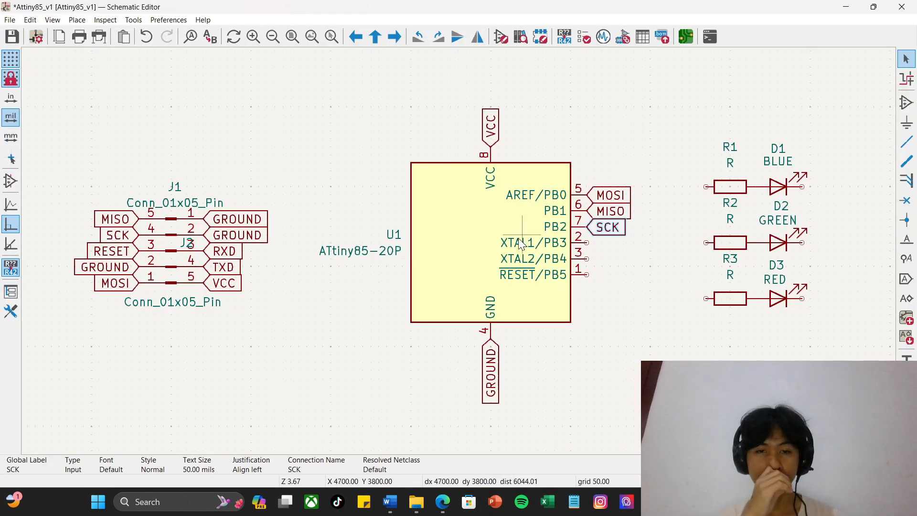
click(235, 251)
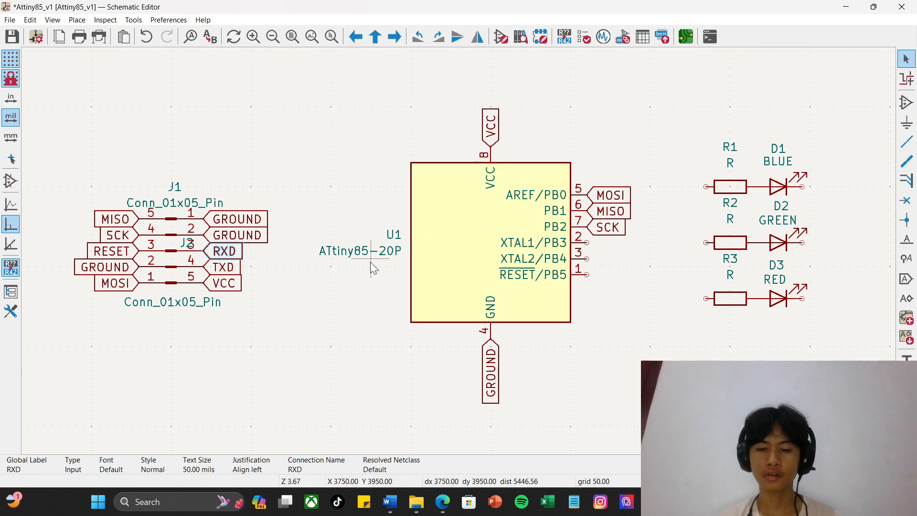
key(ctrl+d)
click(587, 242)
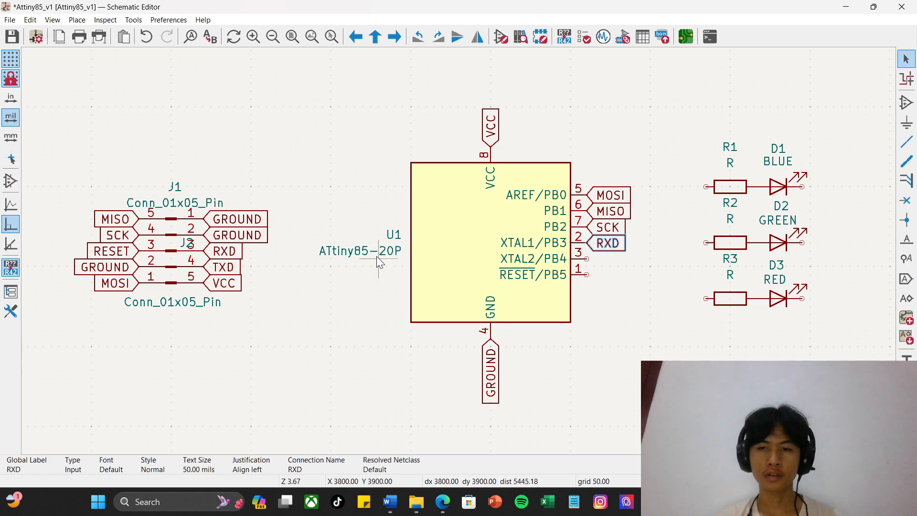
Step: Attach a duplicate of the header's TXD label to pin 3 (XTAL2/PB4) of the ATtiny85
click(225, 267)
key(ctrl+d)
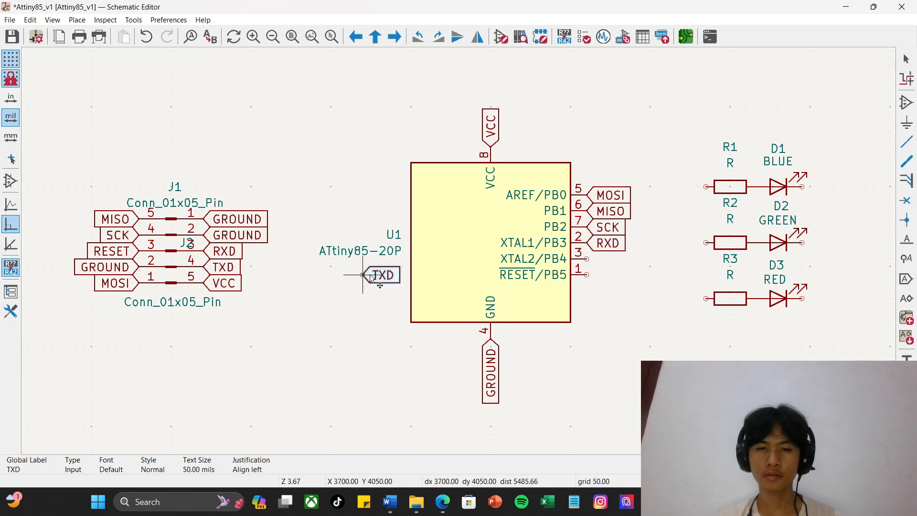
click(588, 262)
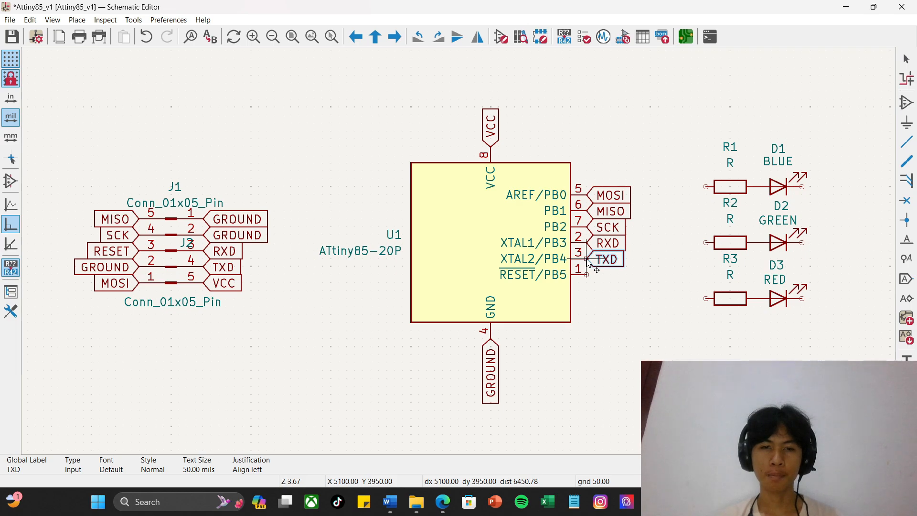
click(608, 310)
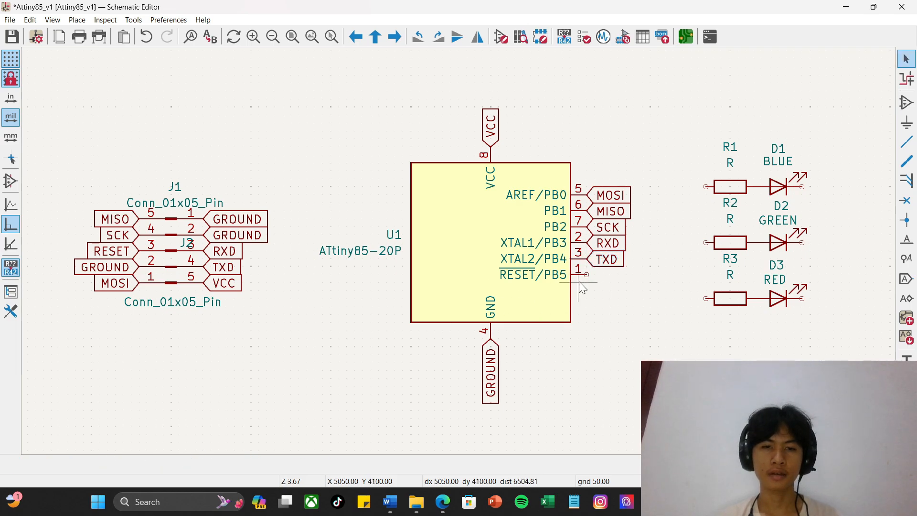
Step: Undo the placement of the RXD and TXD labels on pins 2 and 3 of the ATtiny85
scroll(587, 282, down, 2)
scroll(458, 252, up, 2)
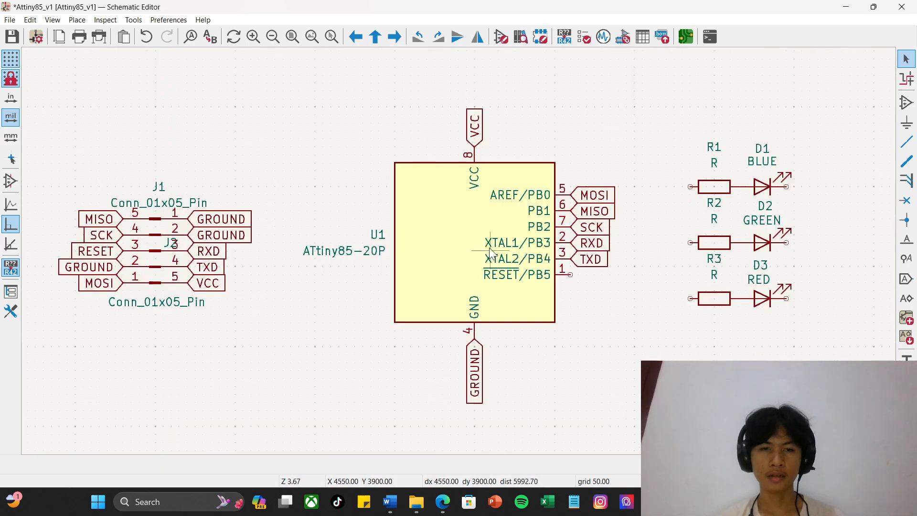
click(586, 247)
scroll(585, 247, up, 2)
drag(463, 246, 497, 262)
key(ctrl+z)
key(ctrl+z)
key(ctrl+z)
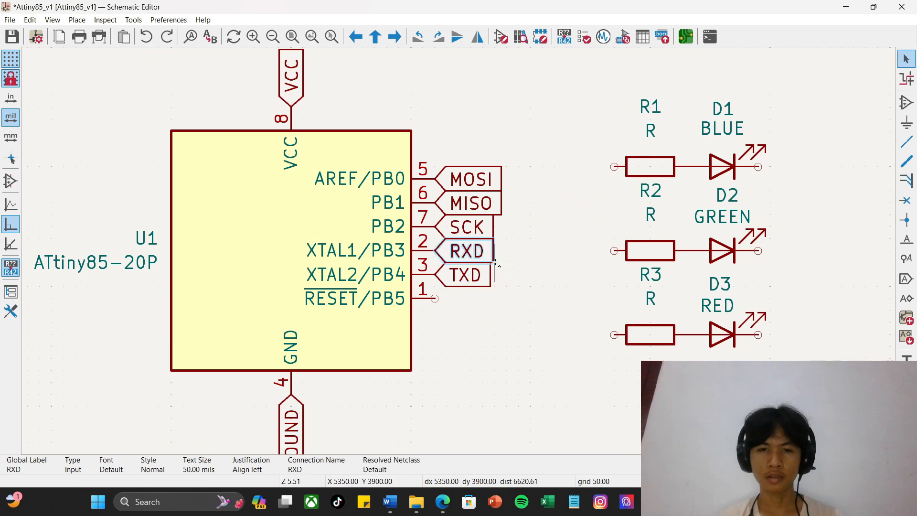
Step: Try a copy of the TXD label on pin 3 (XTAL2/PB4) of the ATtiny85 and delete it
scroll(246, 262, down, 3)
scroll(349, 264, up, 2)
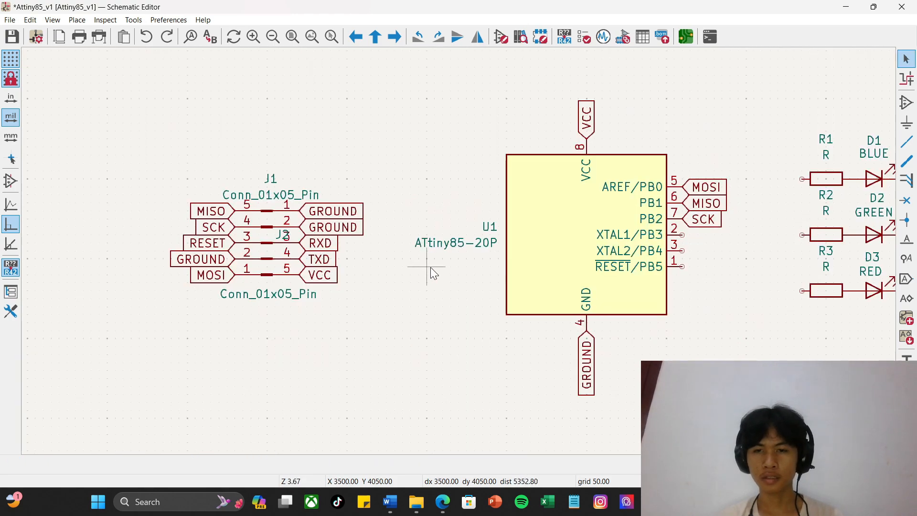
key(ctrl+v)
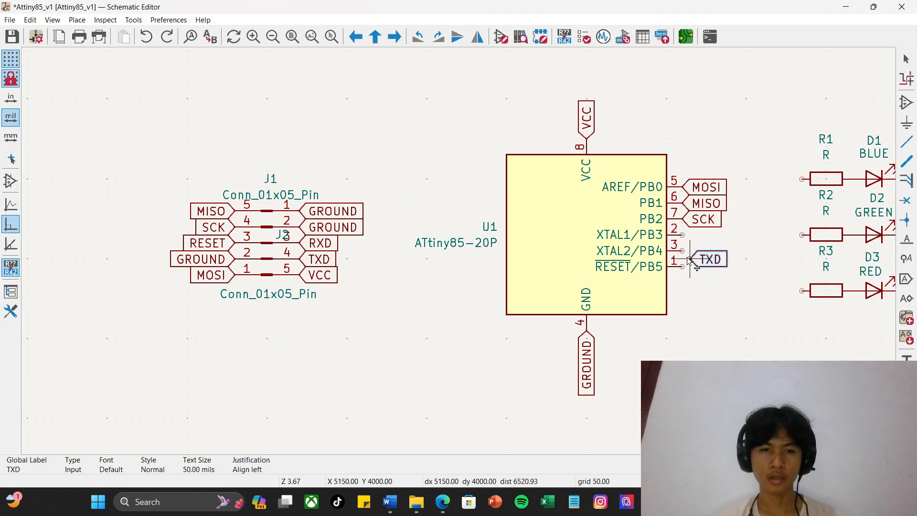
click(684, 257)
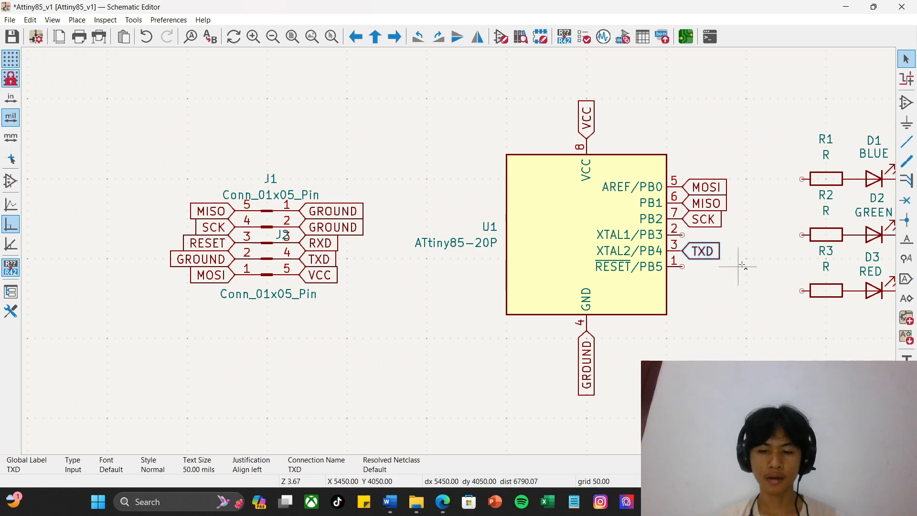
key(Delete)
Step: Attach a copy of the TXD label to pin 2 (XTAL1/PB3) and a copy of the header's RXD label to pin 3 (XTAL2/PB4)
key(ctrl+v)
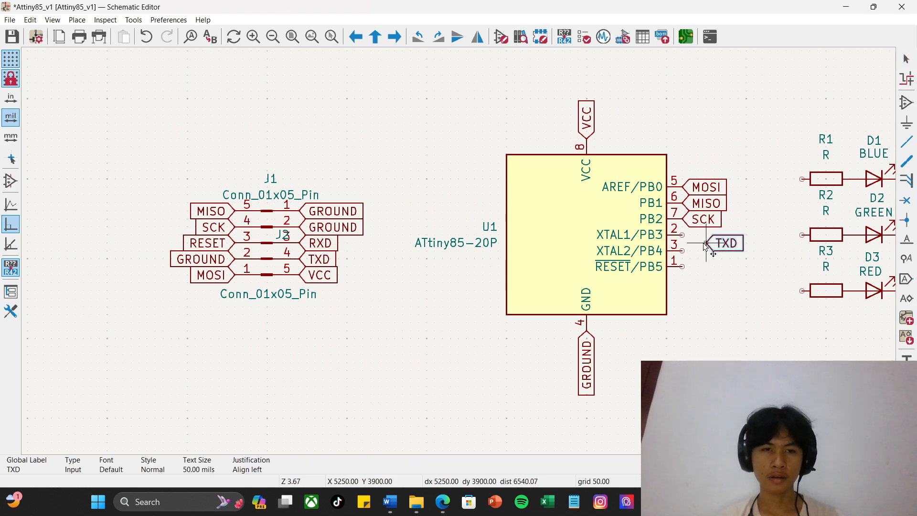
click(688, 239)
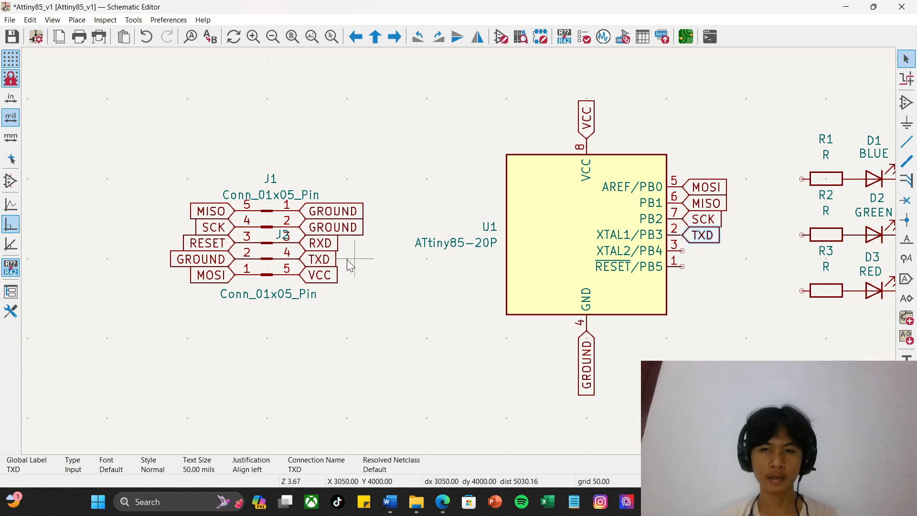
click(322, 243)
key(ctrl+c)
key(ctrl+v)
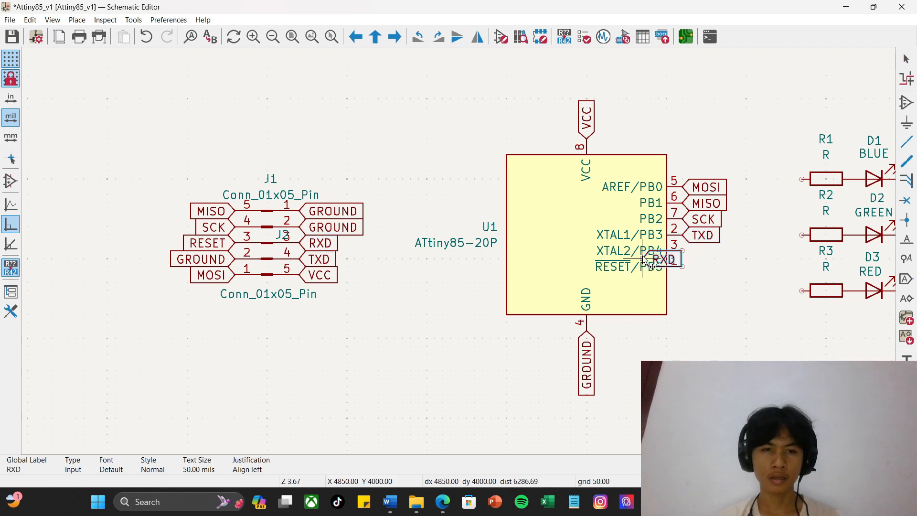
click(683, 256)
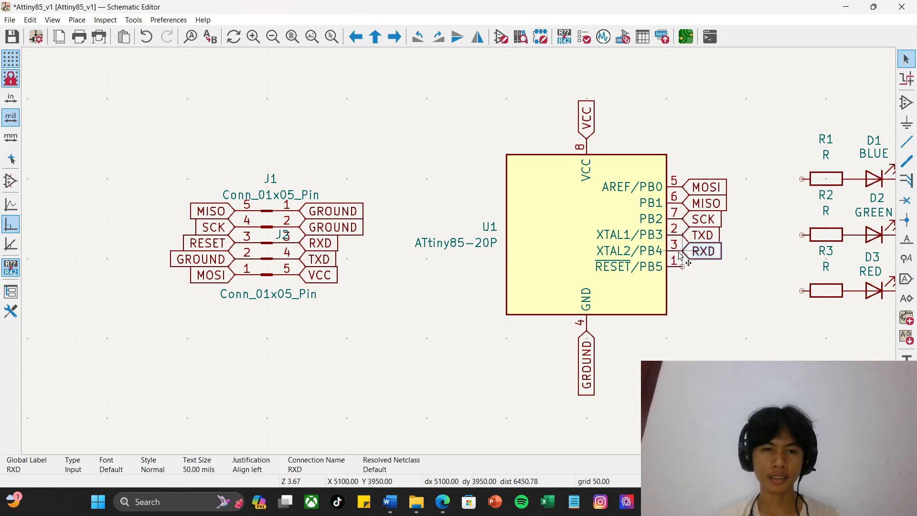
scroll(462, 251, down, 2)
scroll(459, 251, up, 4)
click(336, 300)
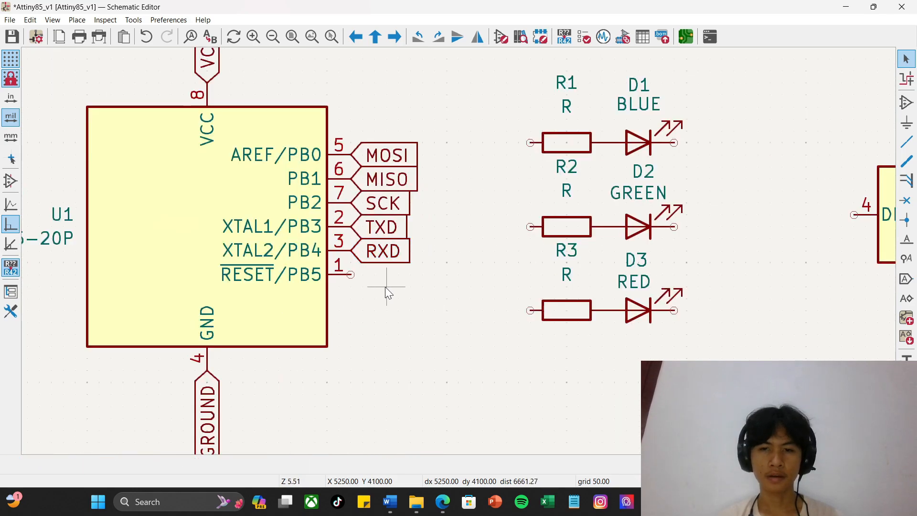
Step: Place a no-connect flag on pin 1 (RESET/PB5) of the ATtiny85
scroll(460, 251, down, 3)
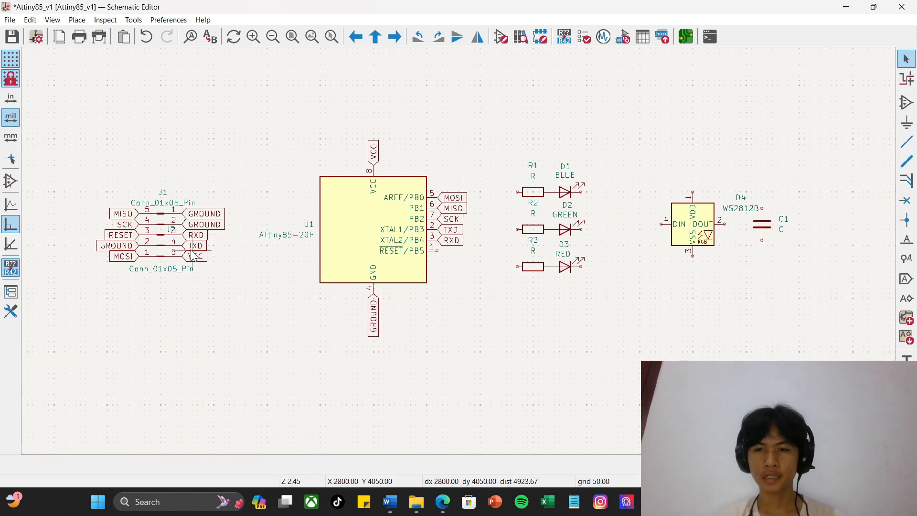
scroll(194, 251, up, 2)
scroll(380, 233, down, 2)
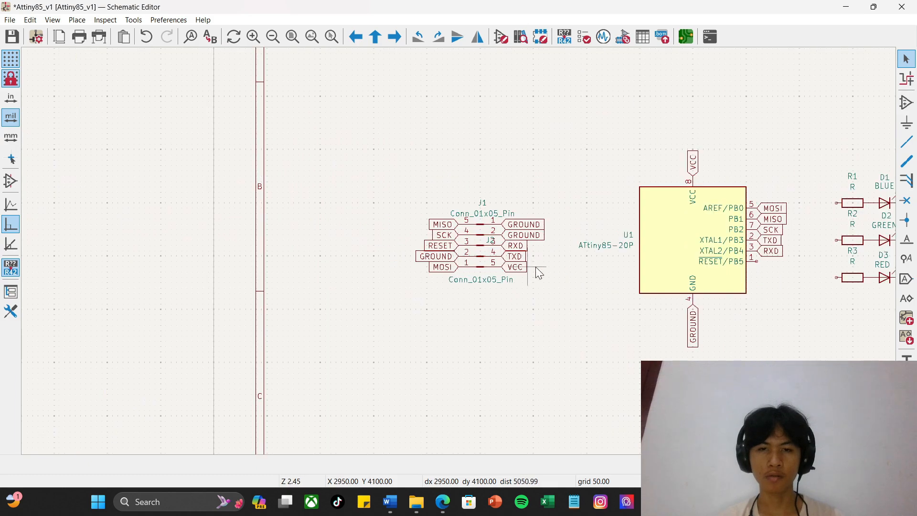
scroll(774, 257, up, 2)
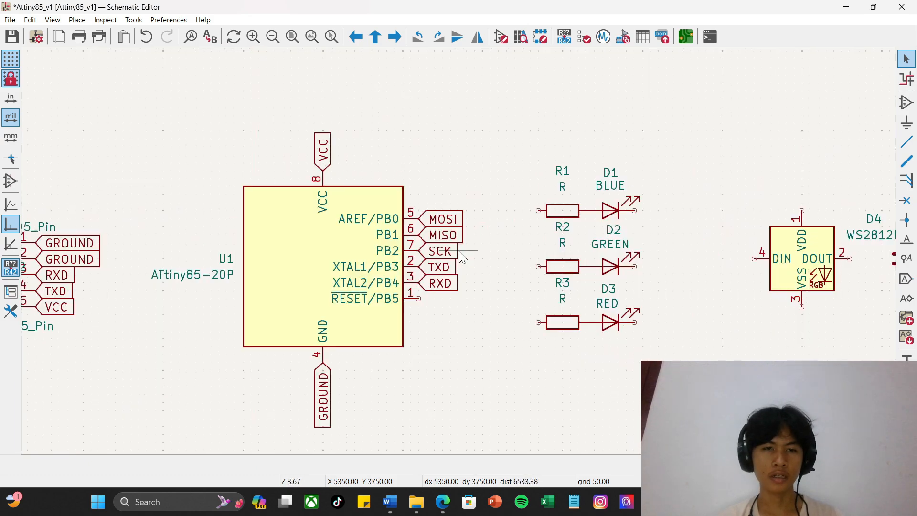
key(q)
click(418, 299)
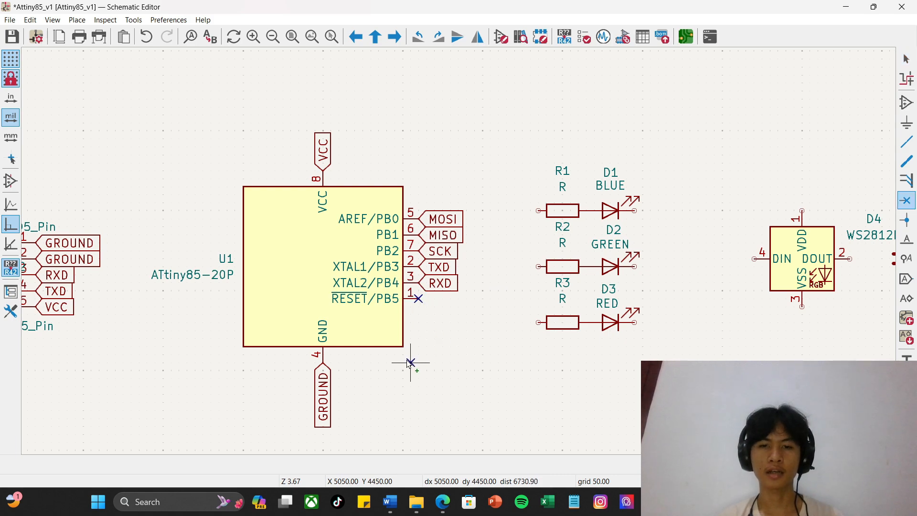
scroll(410, 361, down, 1)
scroll(470, 229, up, 2)
scroll(460, 255, up, 1)
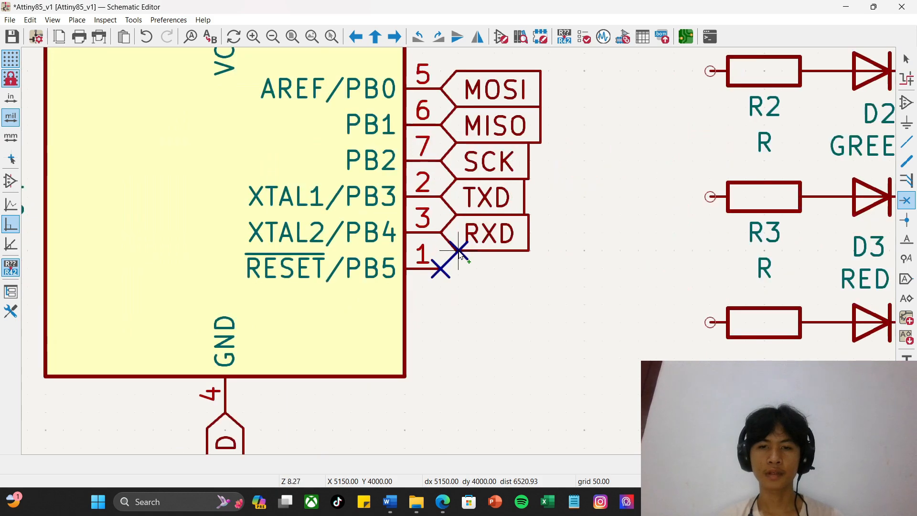
scroll(459, 254, down, 1)
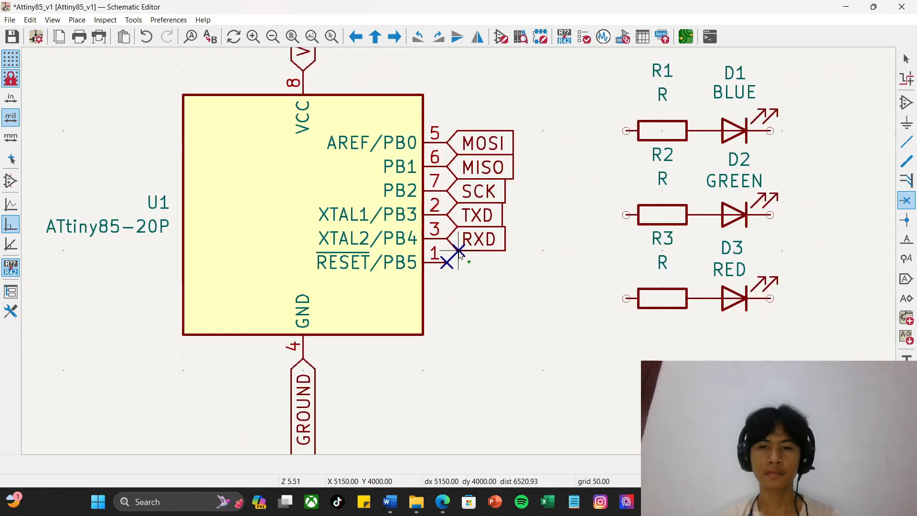
scroll(460, 253, down, 1)
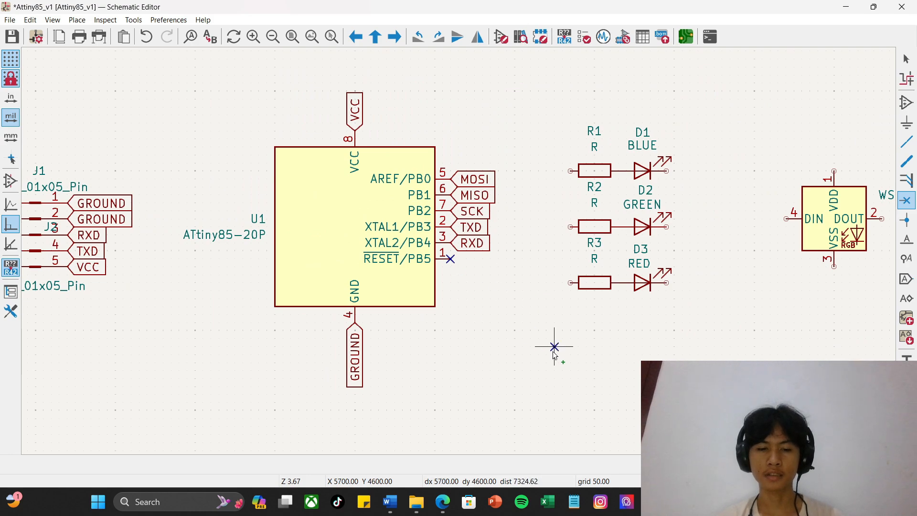
Step: Recheck the pinout picture, then remove the no-connect flag from pin 1 and the stray one placed below it
key(alt+Tab)
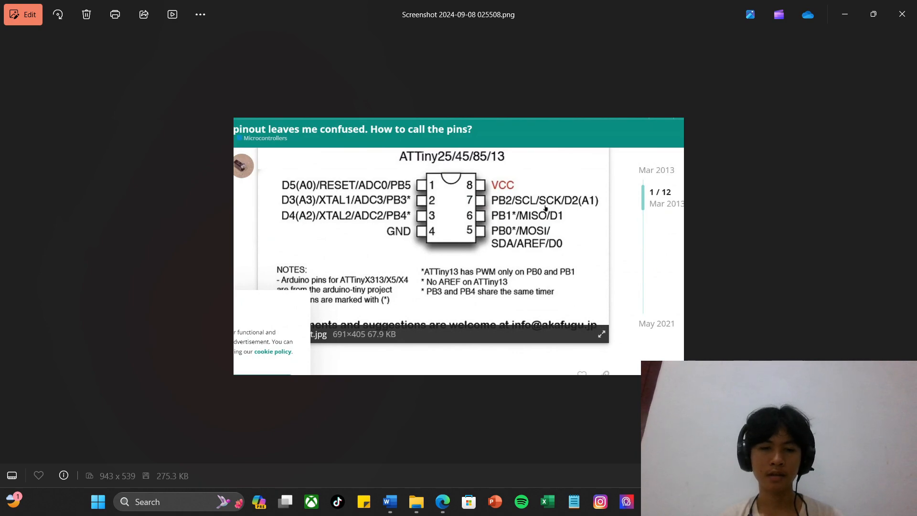
click(521, 442)
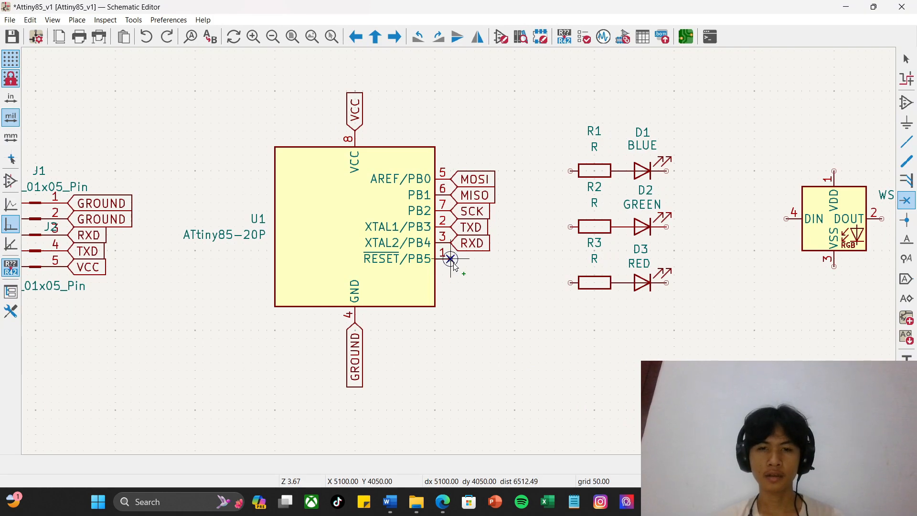
click(475, 290)
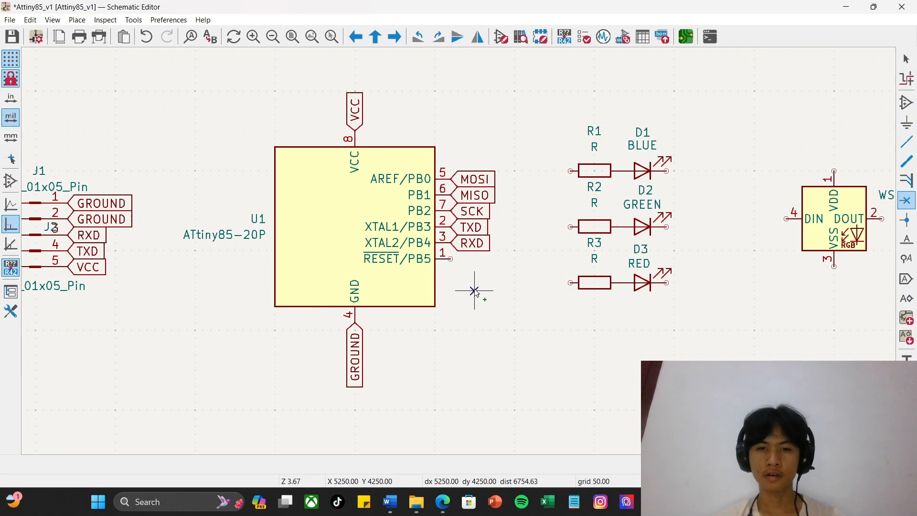
right_click(500, 290)
click(524, 299)
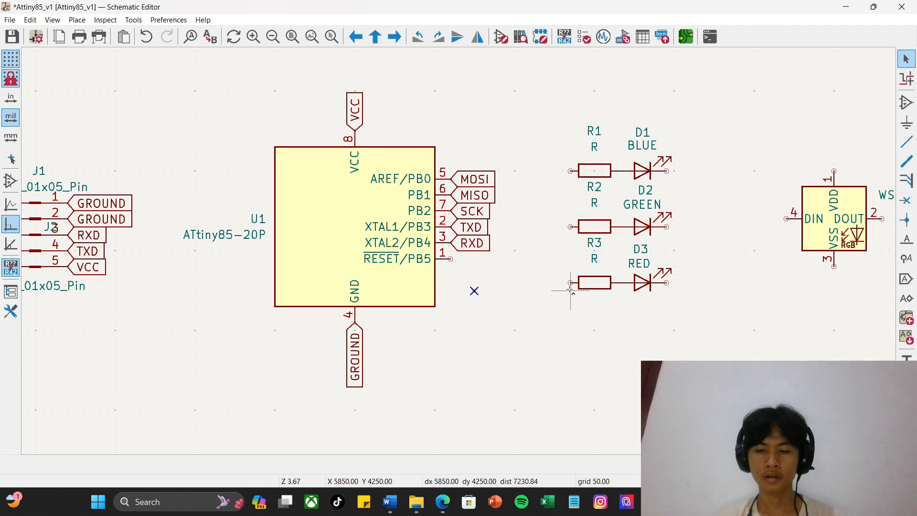
key(ctrl+z)
Step: Copy the header's RESET label and attach it, facing outward, to pin 1 (RESET/PB5) of the ATtiny85
scroll(461, 257, down, 2)
scroll(335, 225, up, 2)
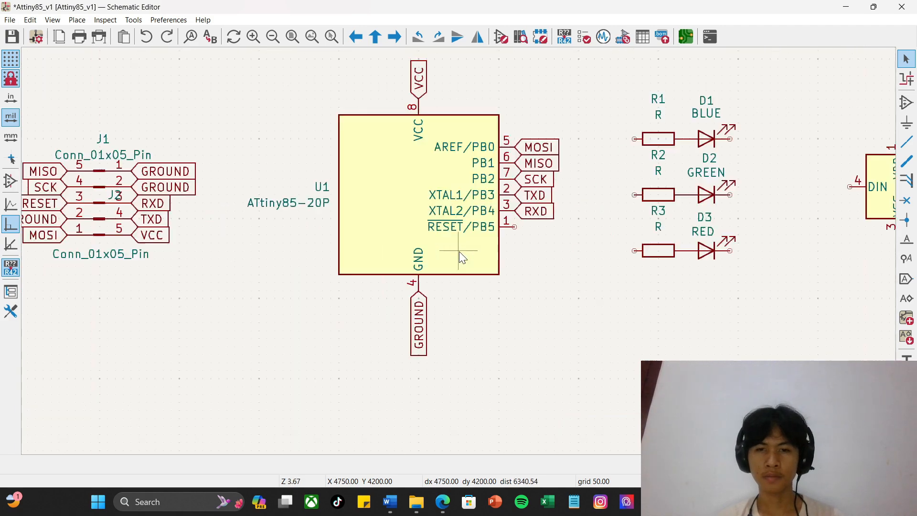
click(51, 203)
key(Escape)
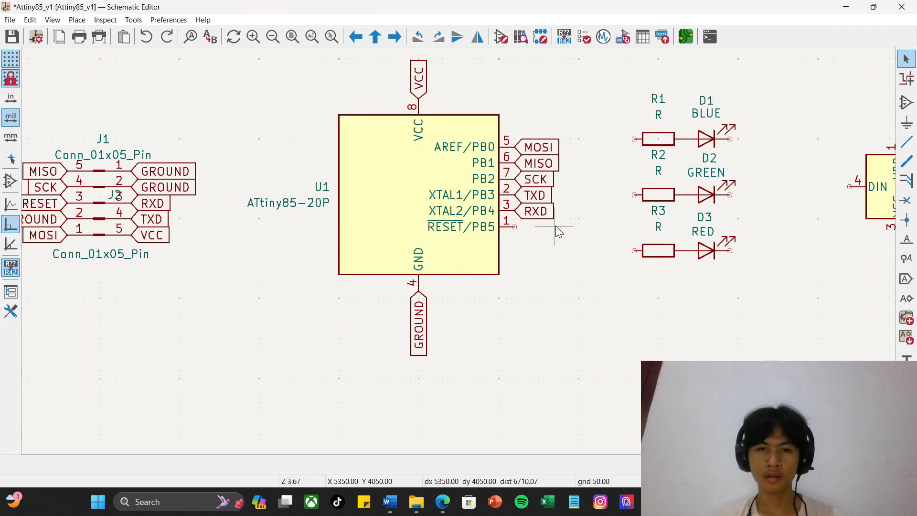
key(ctrl+v)
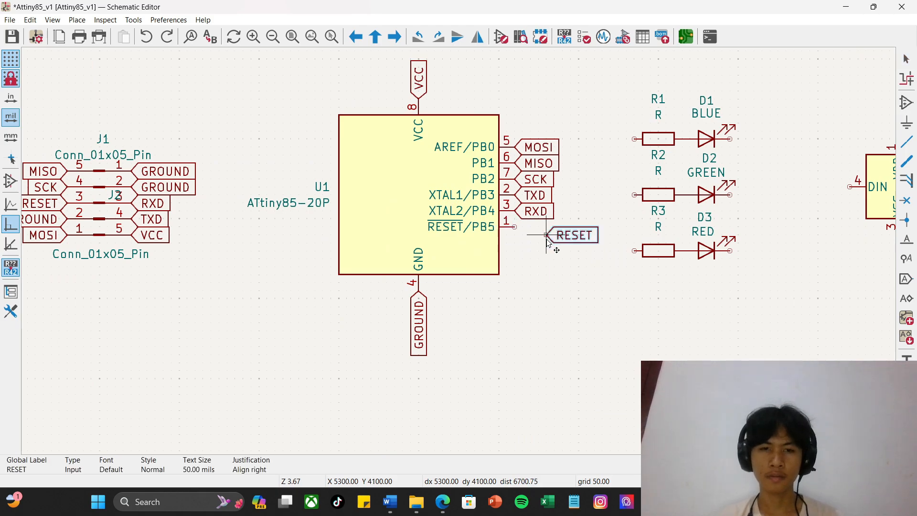
click(515, 227)
scroll(478, 248, down, 2)
scroll(471, 259, up, 2)
key(Escape)
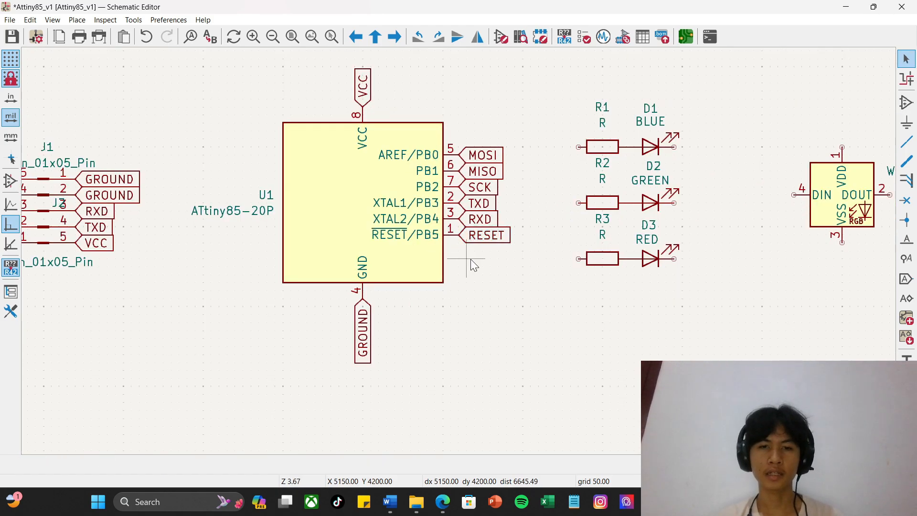
scroll(471, 259, down, 2)
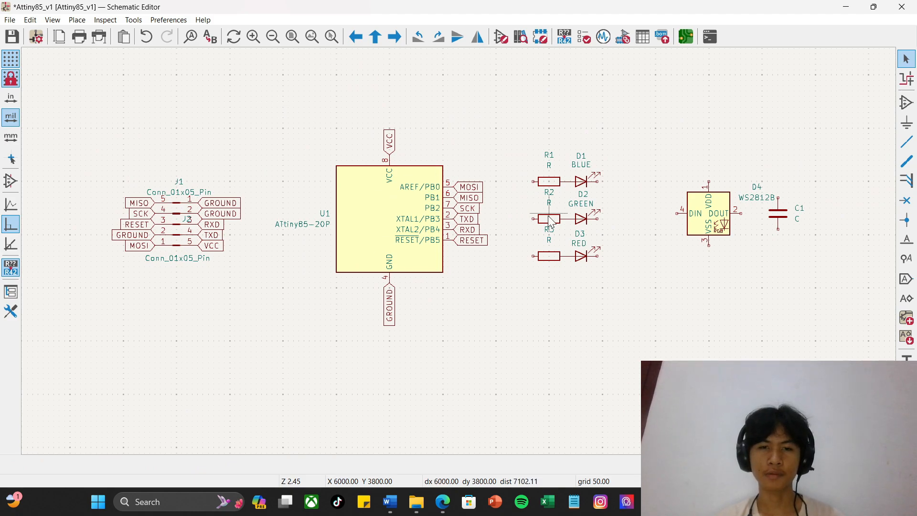
scroll(551, 219, up, 2)
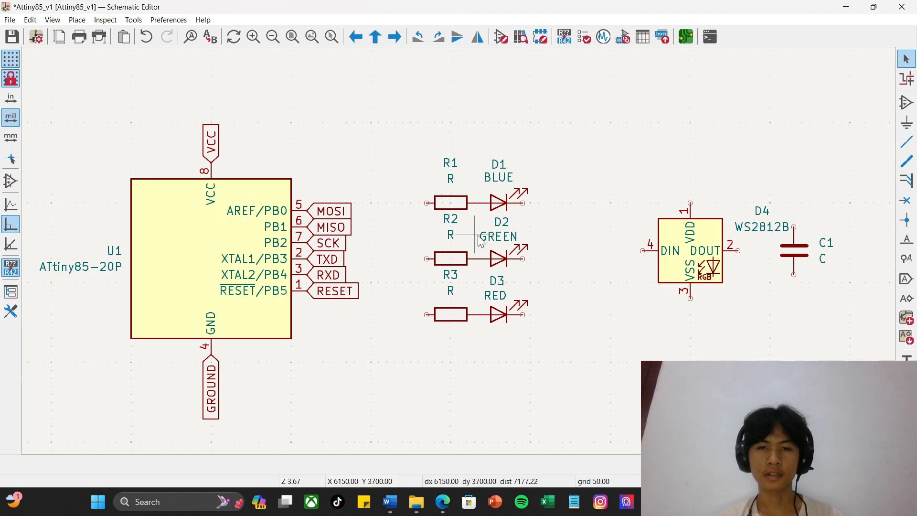
Step: Copy the ATtiny85's MOSI label and attach it, facing outward, to the free end of blue LED D1
scroll(417, 277, up, 2)
scroll(459, 251, down, 2)
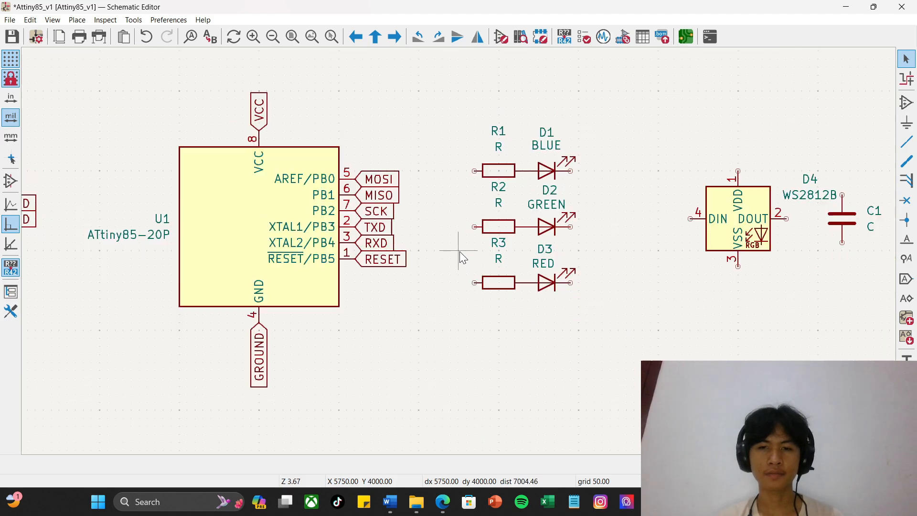
click(407, 185)
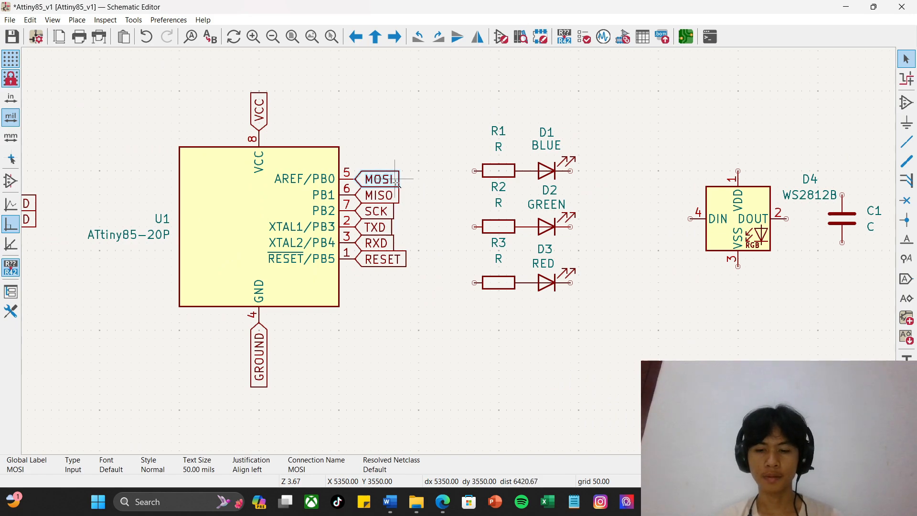
key(ctrl+d)
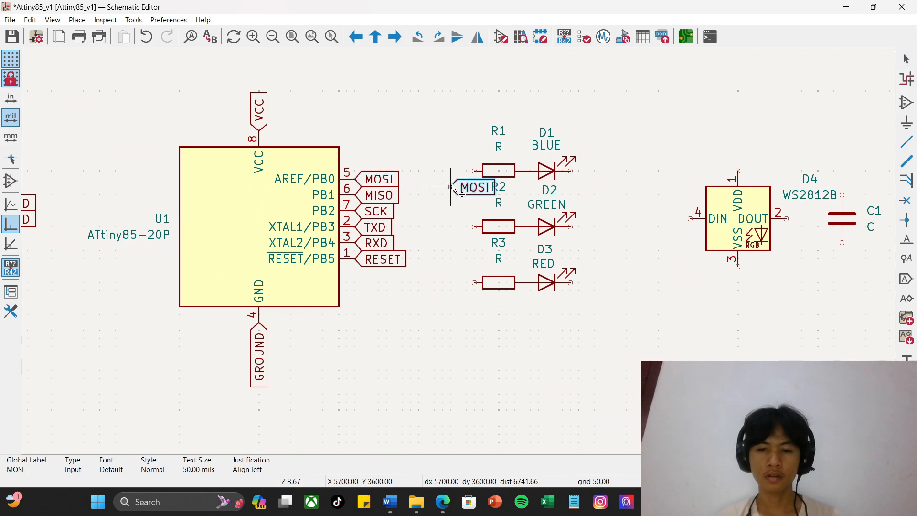
key(r)
key(r)
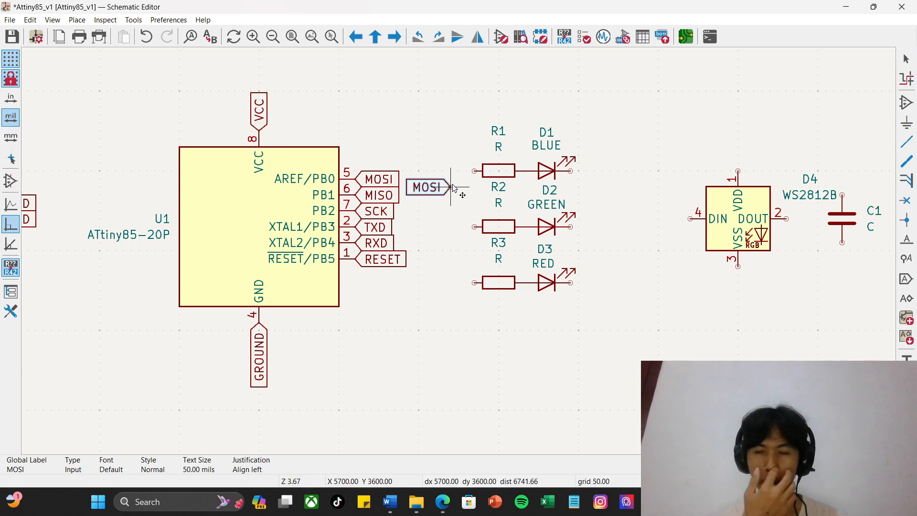
key(r)
key(r)
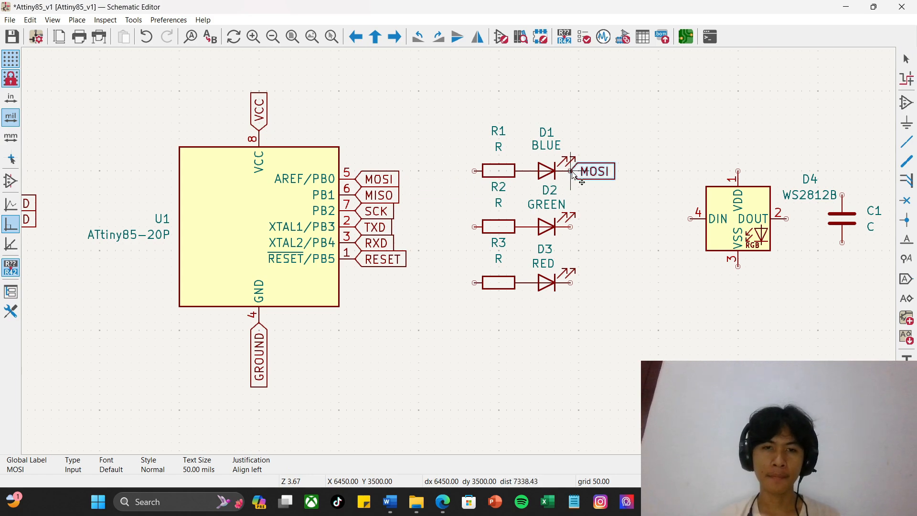
click(574, 174)
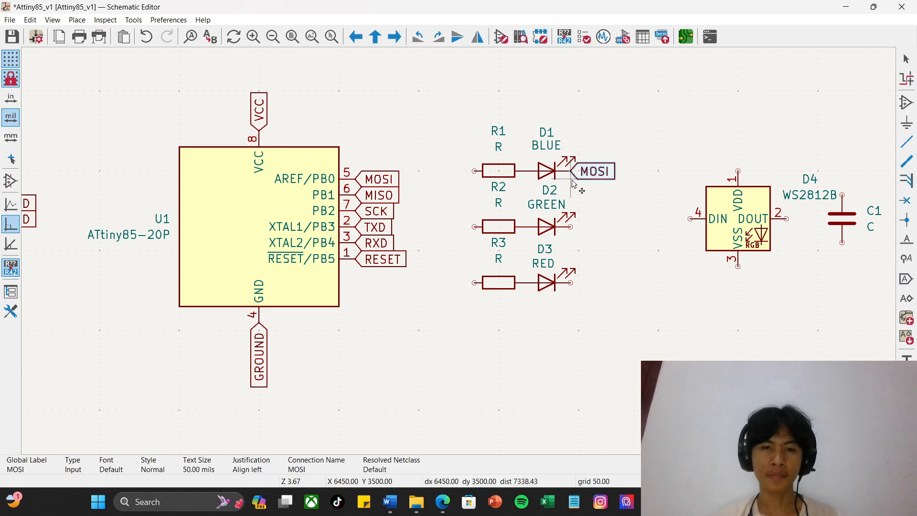
click(373, 196)
key(ctrl+d)
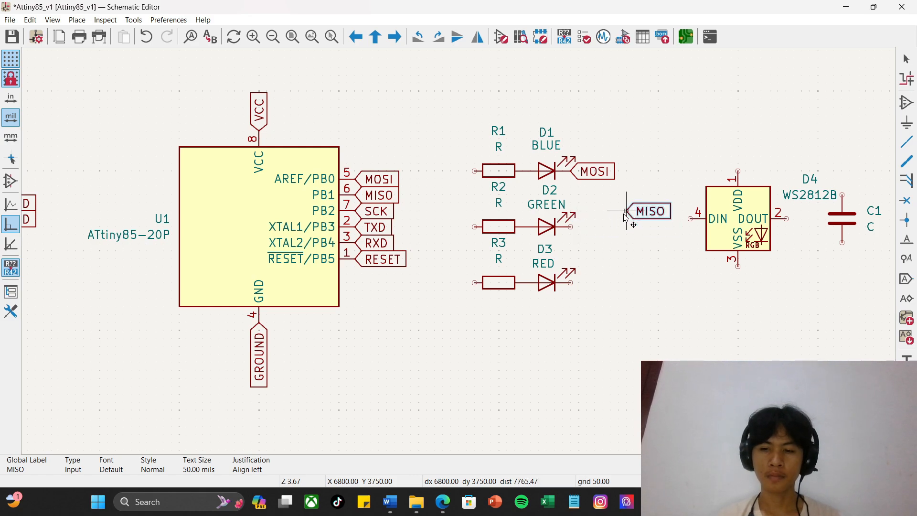
key(Escape)
Step: Copy the ATtiny85's SCK label and attach it to the free end of green LED D2
click(377, 216)
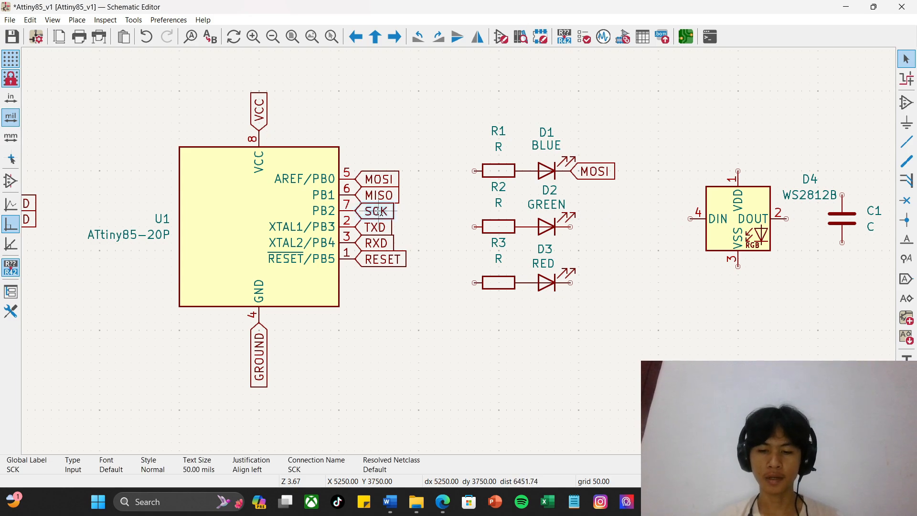
key(ctrl+d)
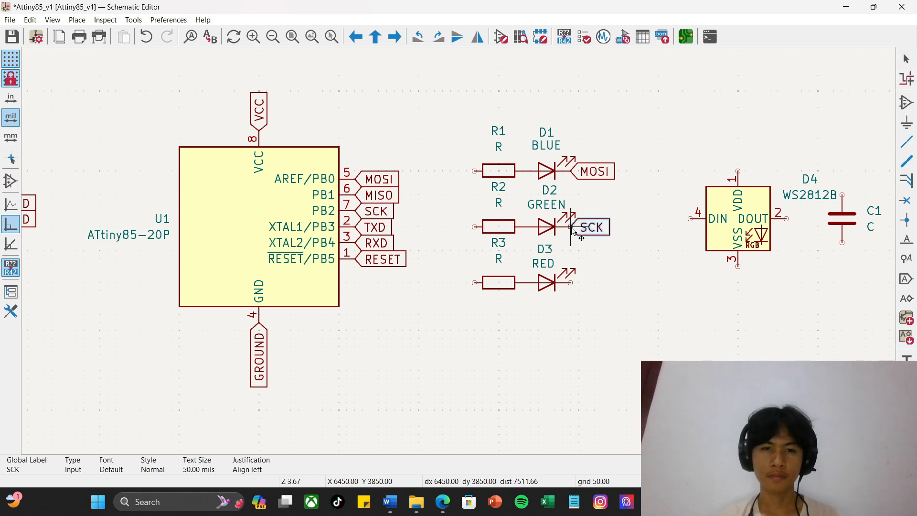
click(595, 229)
Step: Copy the ATtiny85's MISO label, rotate it to face outward and attach it to pin 4 (DIN) of the WS2812B
scroll(409, 229, down, 2)
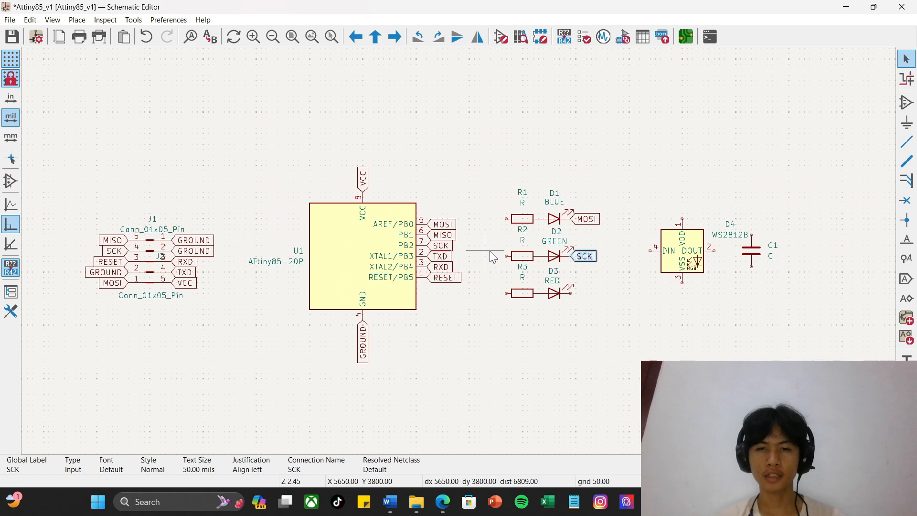
scroll(492, 253, up, 2)
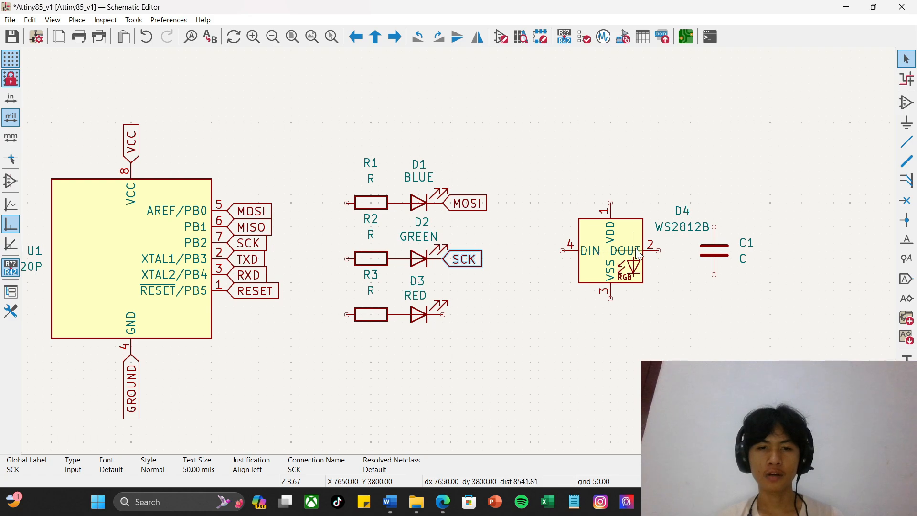
click(255, 228)
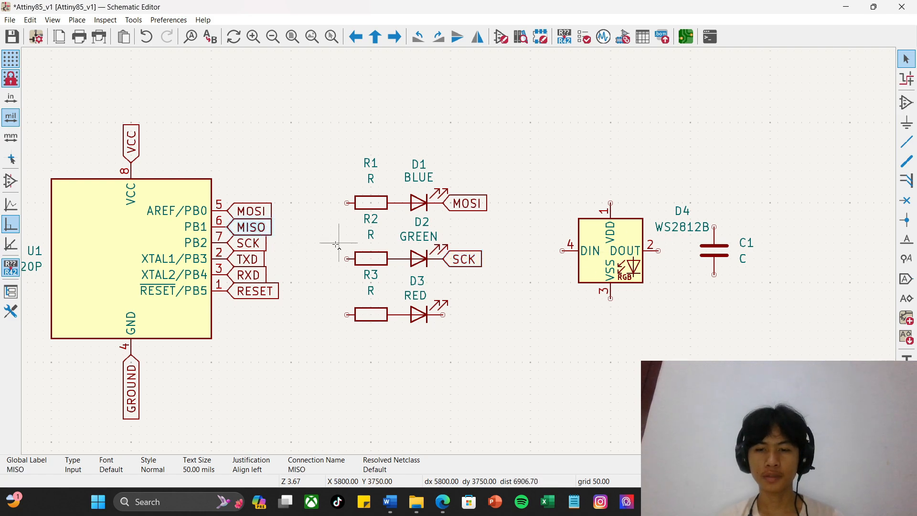
key(ctrl+d)
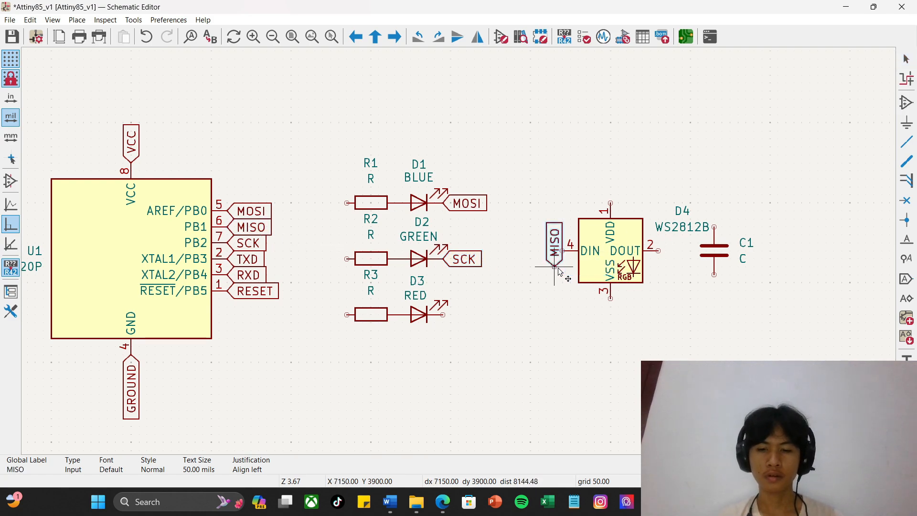
click(562, 252)
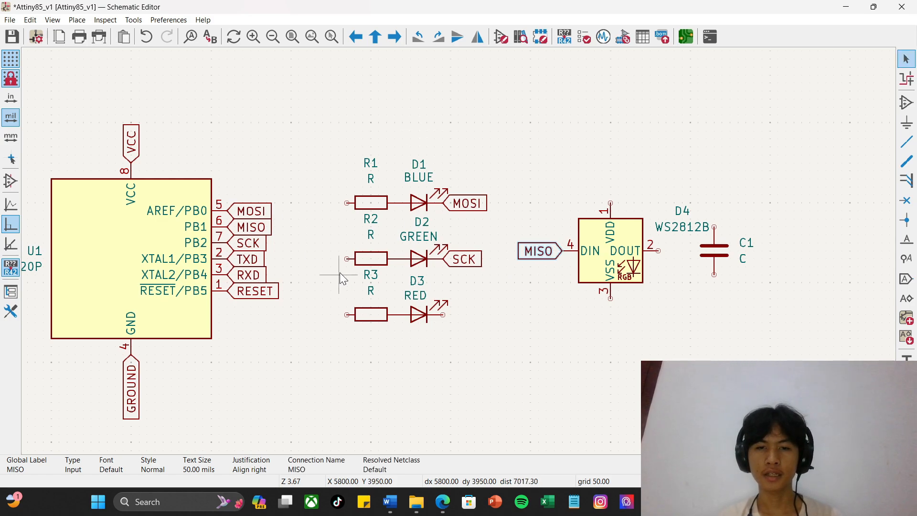
click(547, 222)
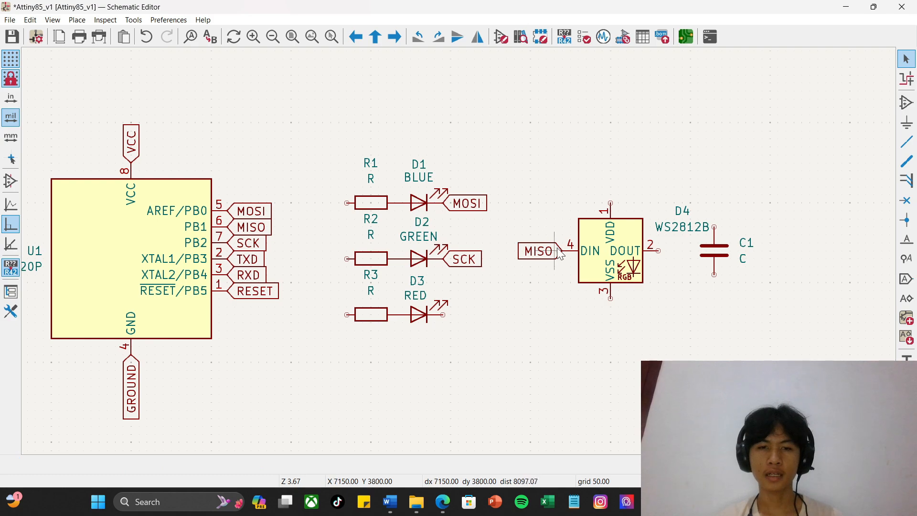
Step: Copy the ATtiny85's MOSI label and attach it to the free end of red LED D3
click(255, 211)
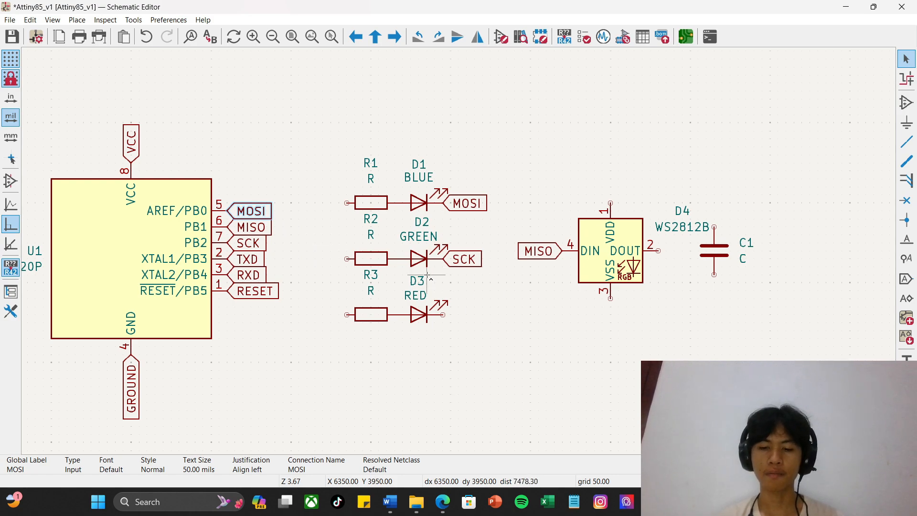
key(ctrl+d)
click(444, 315)
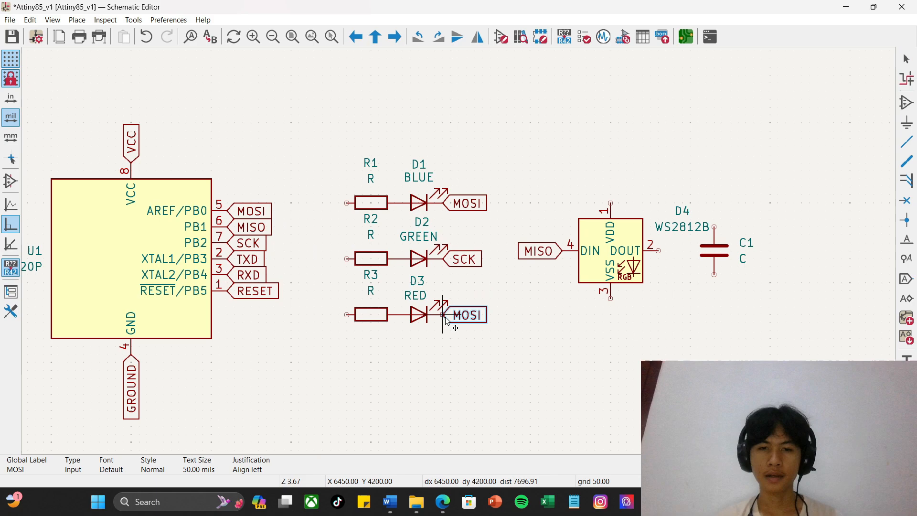
click(542, 319)
Step: Duplicate one of the LED resistors, turn it vertical and connect it to pin 1 (VDD) of the WS2812B
scroll(525, 302, down, 1)
scroll(498, 244, up, 1)
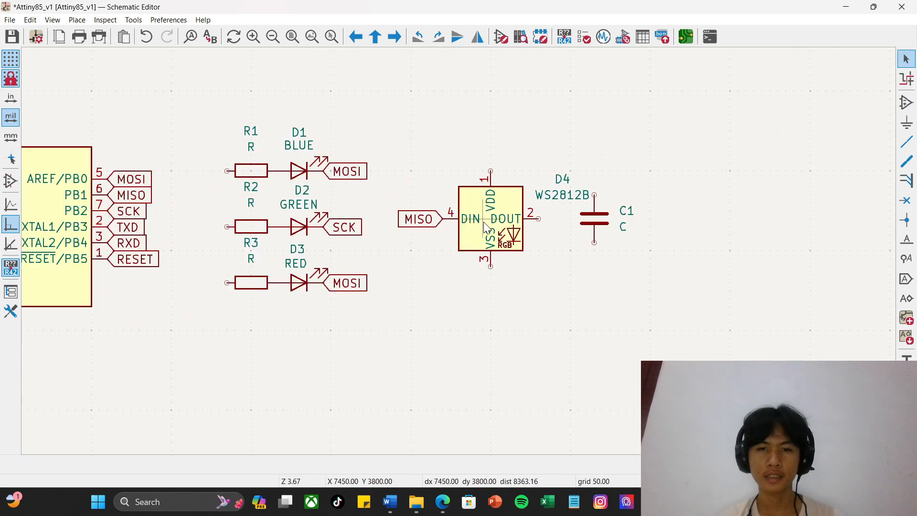
scroll(487, 229, down, 1)
scroll(460, 253, up, 1)
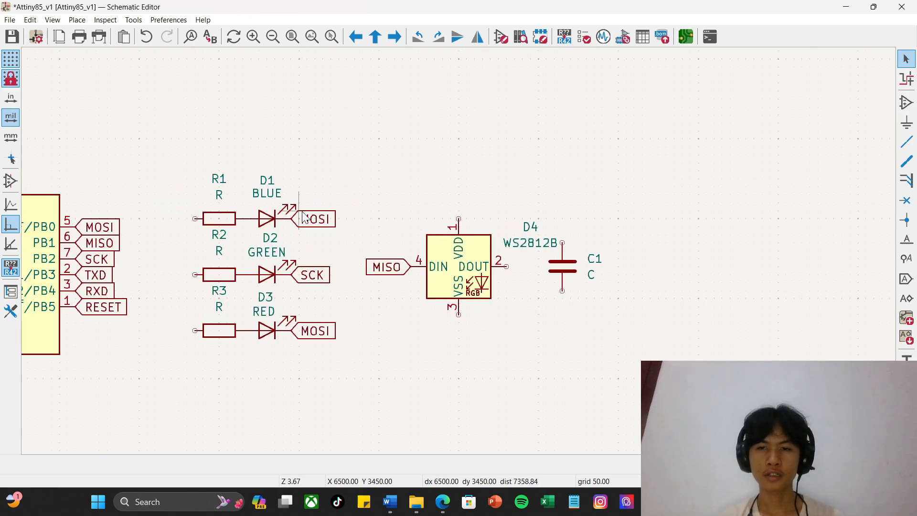
key(ctrl+d)
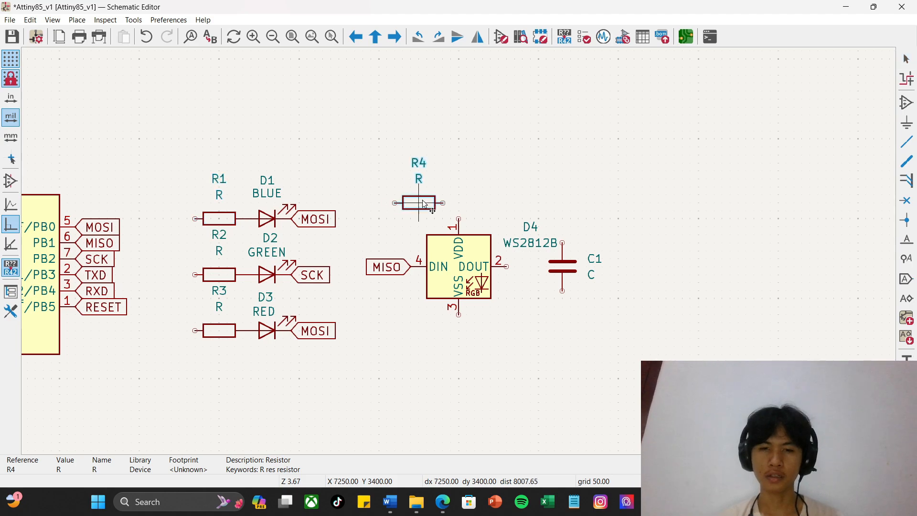
key(r)
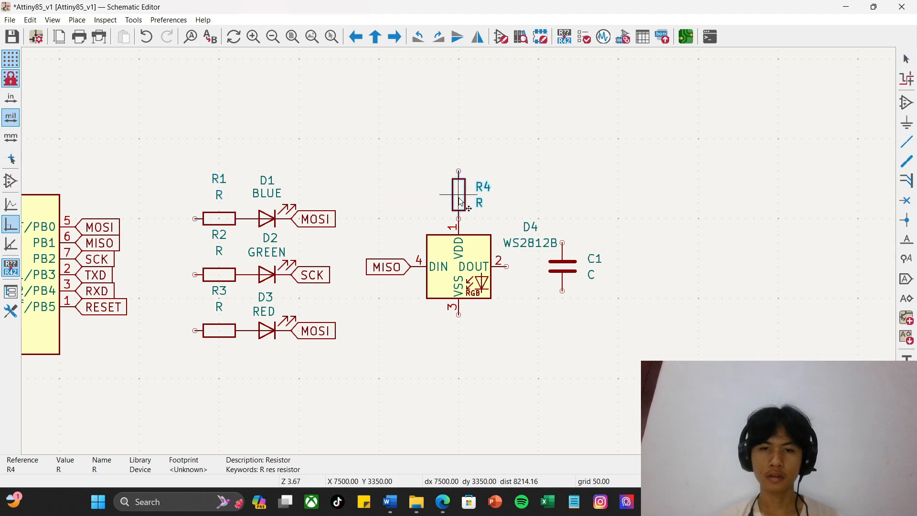
click(463, 201)
click(507, 202)
Step: Copy the ATtiny85's VCC label onto the free end of resistor R4, undoing any accidental shift of the label
scroll(459, 282, down, 1)
scroll(460, 253, up, 1)
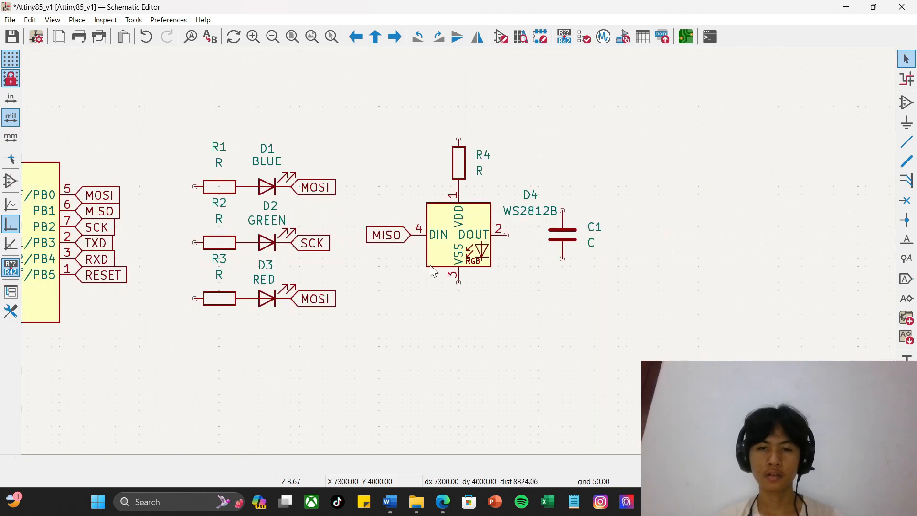
scroll(459, 259, down, 1)
scroll(471, 255, up, 1)
scroll(462, 258, down, 1)
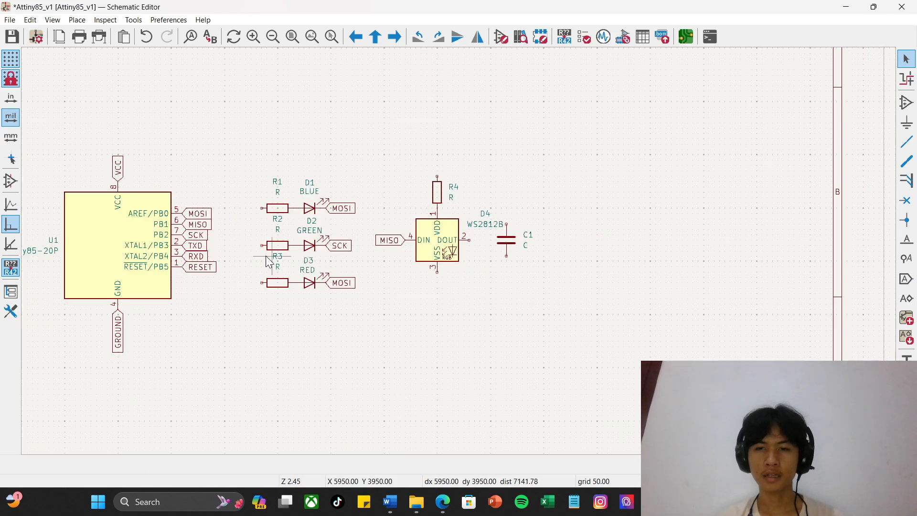
click(119, 167)
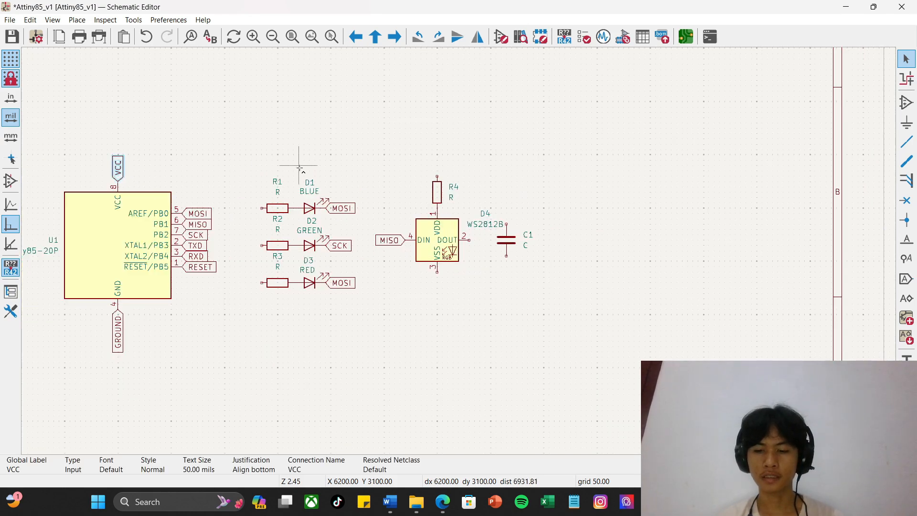
key(ctrl+v)
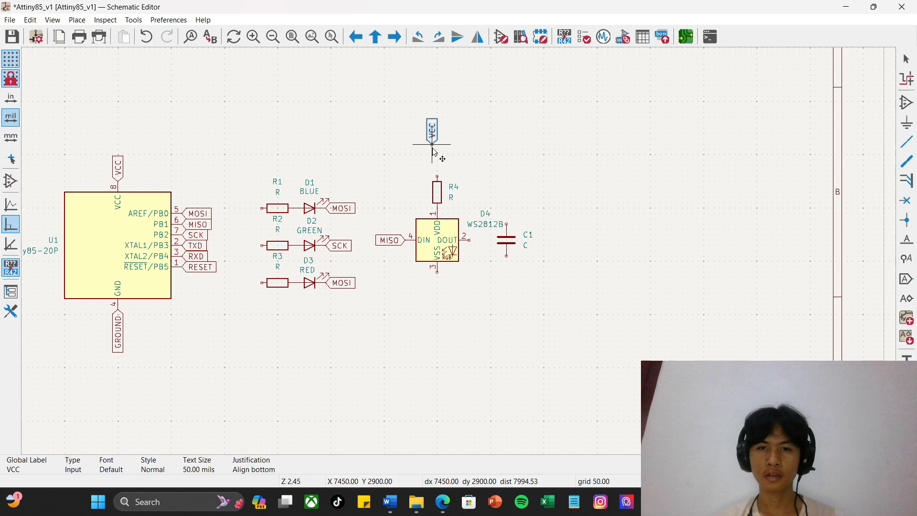
click(437, 177)
scroll(438, 178, up, 5)
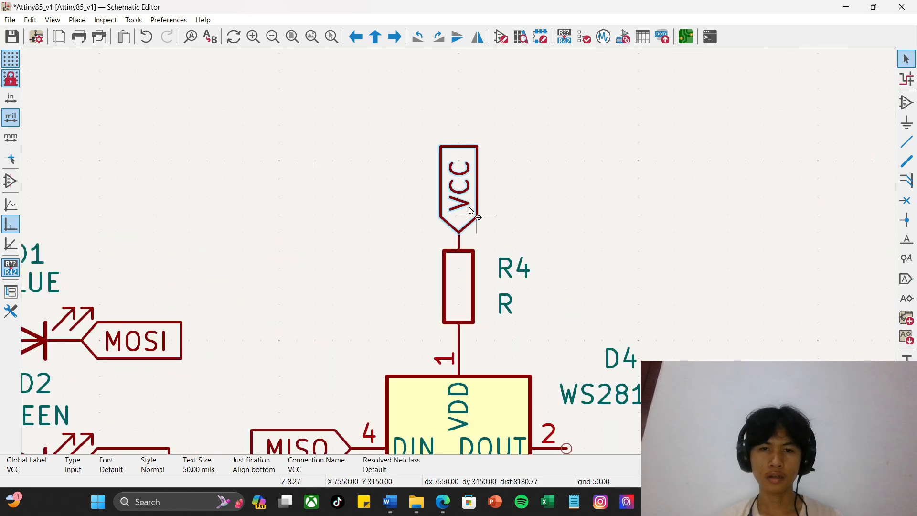
drag(463, 220, 463, 177)
key(ctrl+z)
Step: Copy the ATtiny85's GROUND label and attach it to pin 3 (VSS) of the WS2812B
scroll(478, 213, down, 4)
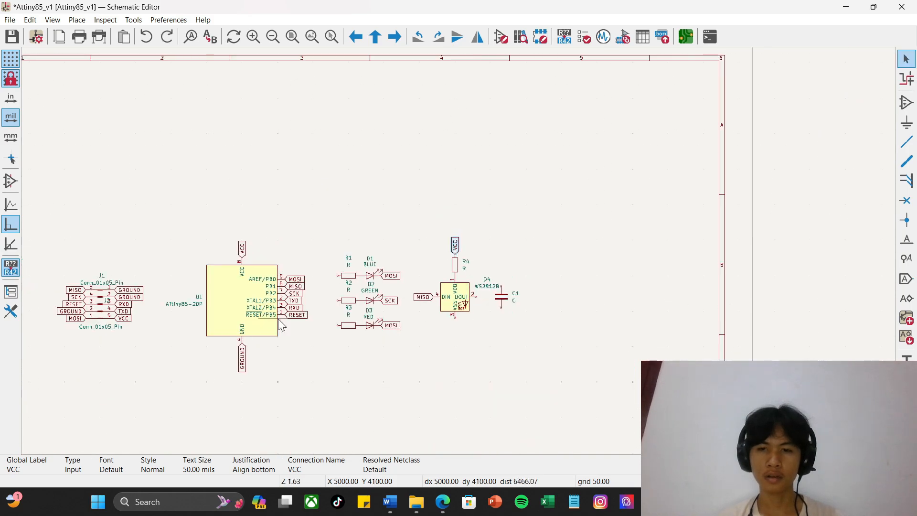
scroll(253, 312, up, 2)
click(438, 349)
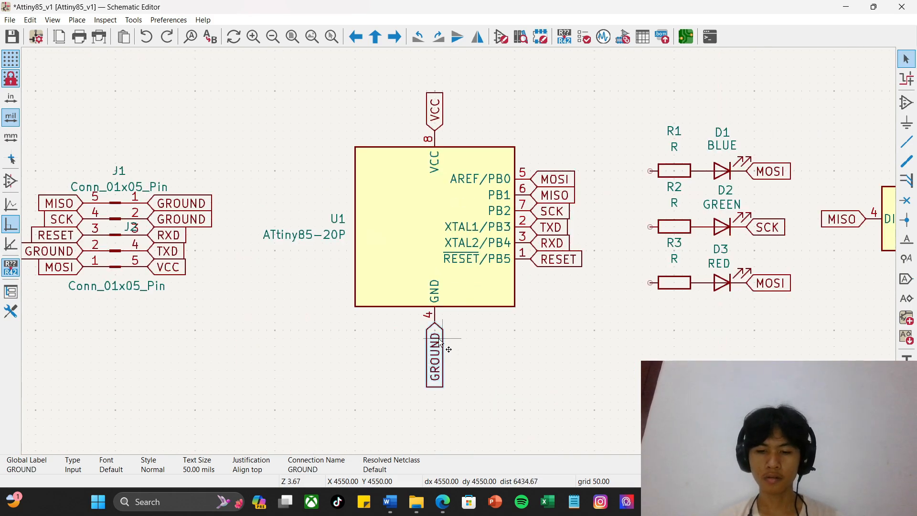
scroll(439, 343, down, 3)
scroll(459, 252, up, 5)
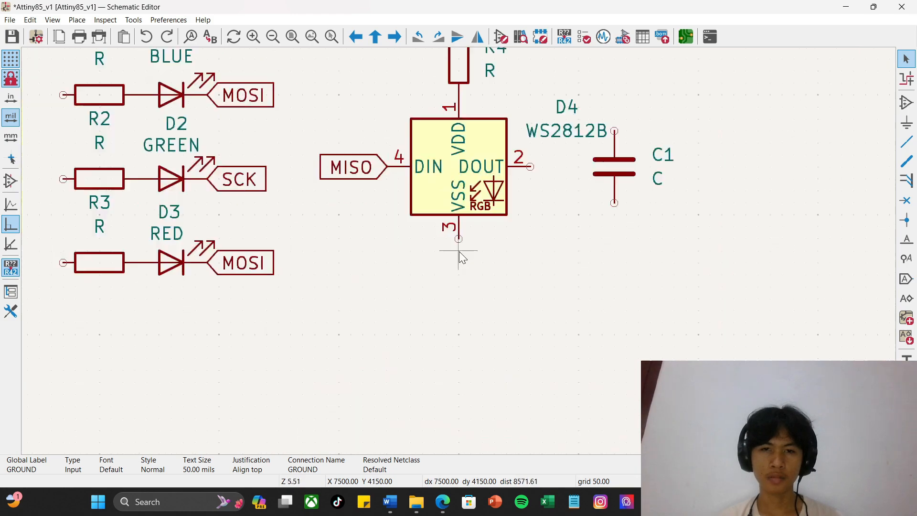
key(m)
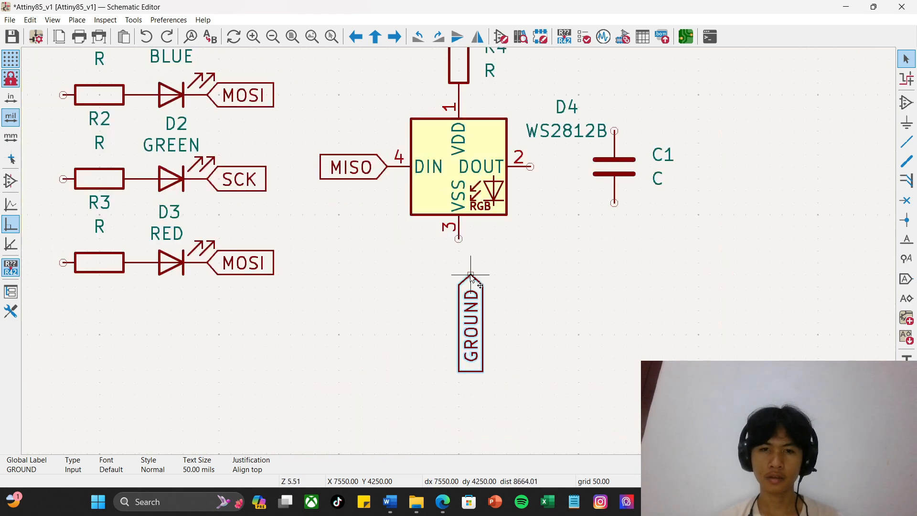
click(459, 240)
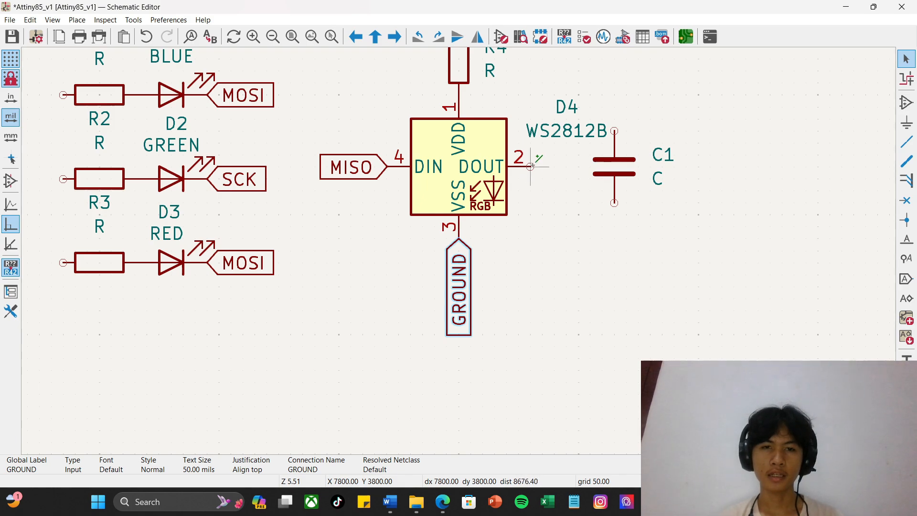
Step: Place a no-connect flag on pin 2 (DOUT) of the WS2812B
key(q)
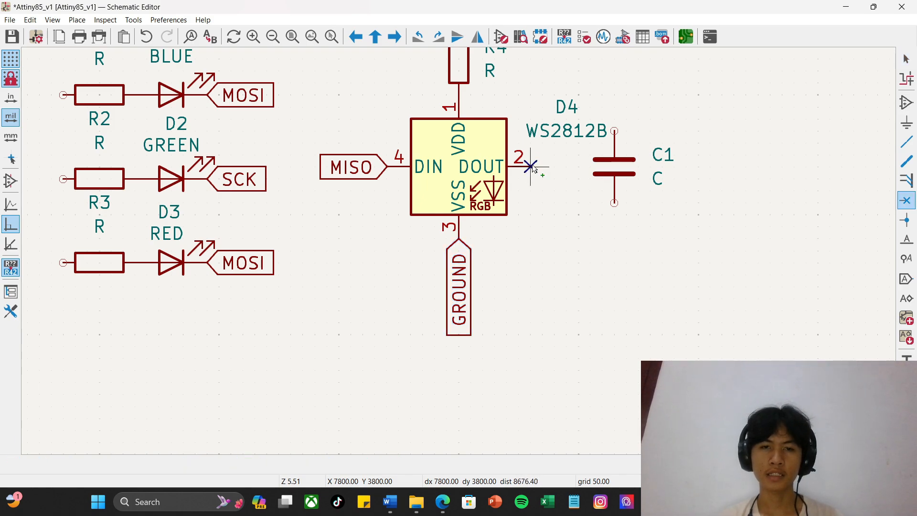
click(531, 166)
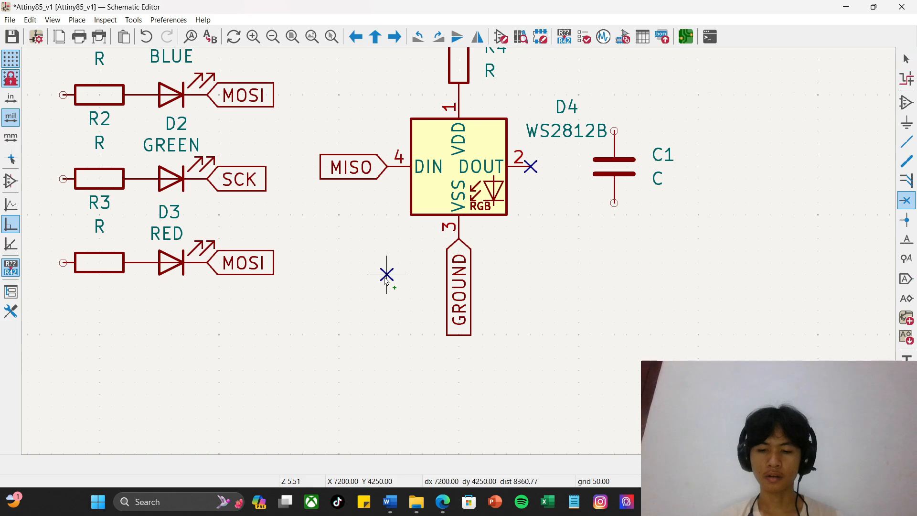
right_click(576, 250)
click(604, 262)
scroll(510, 237, down, 3)
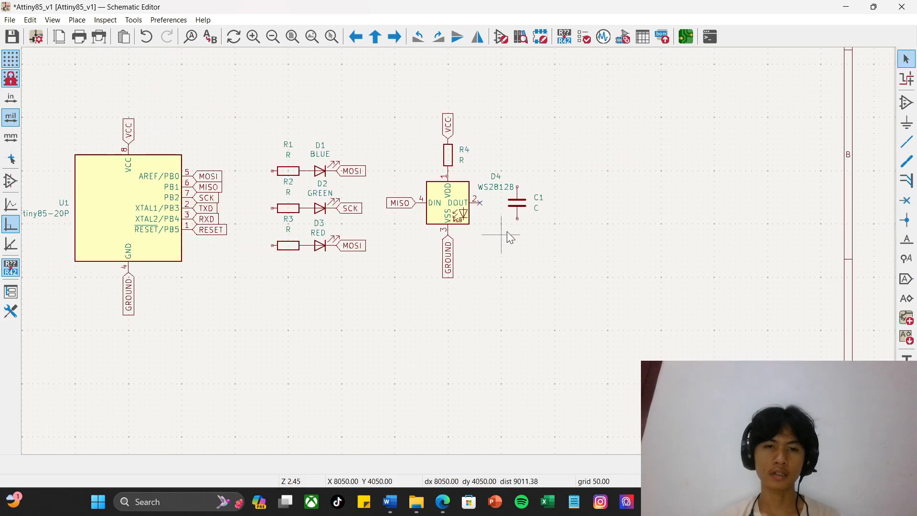
scroll(510, 237, up, 3)
scroll(422, 157, down, 2)
scroll(462, 251, up, 2)
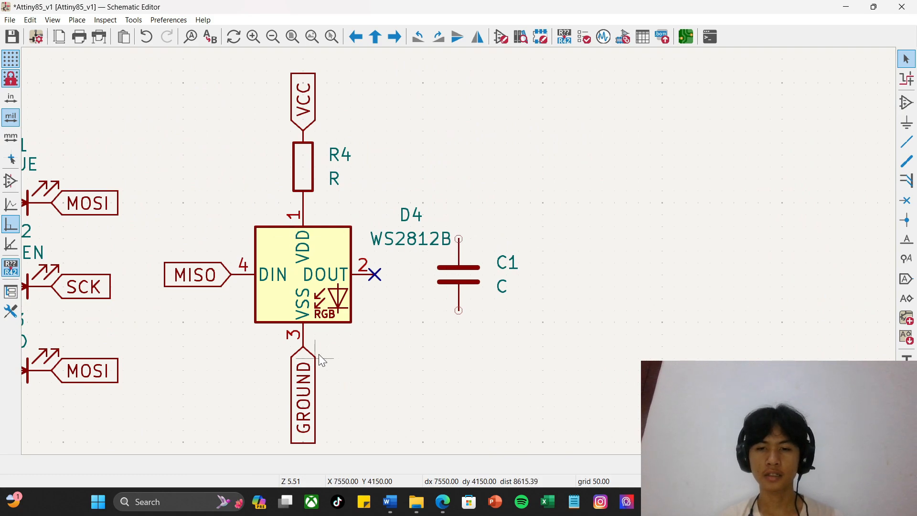
click(308, 105)
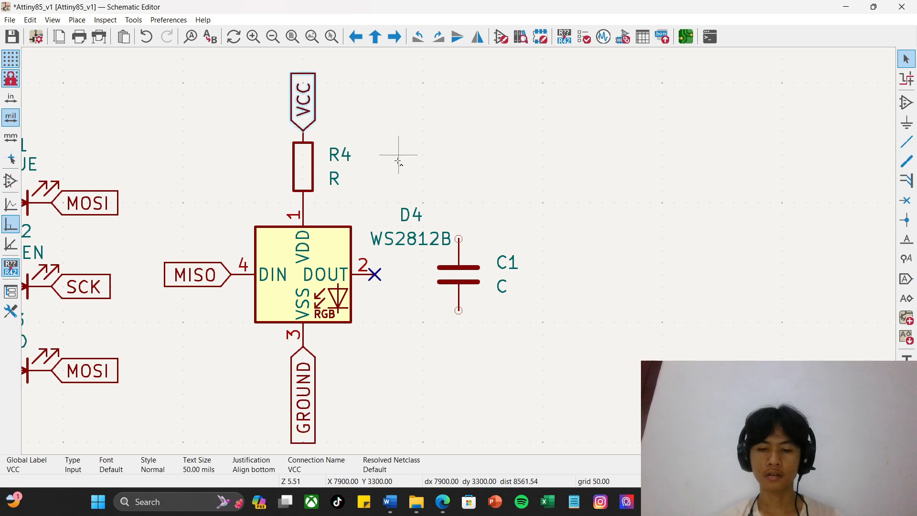
key(ctrl+d)
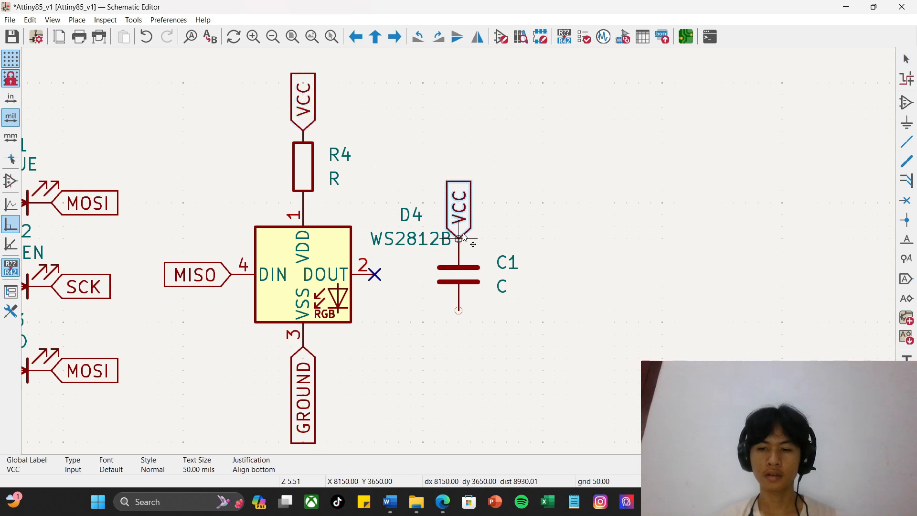
key(Escape)
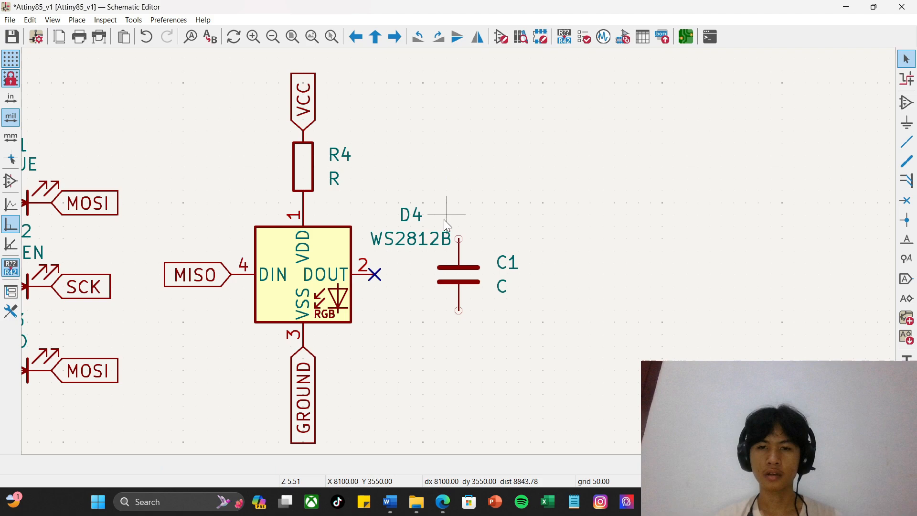
Step: Wire the upper pin of capacitor C1 to the node between R4 and pin 1 (VDD) of the WS2812B
click(910, 149)
click(459, 239)
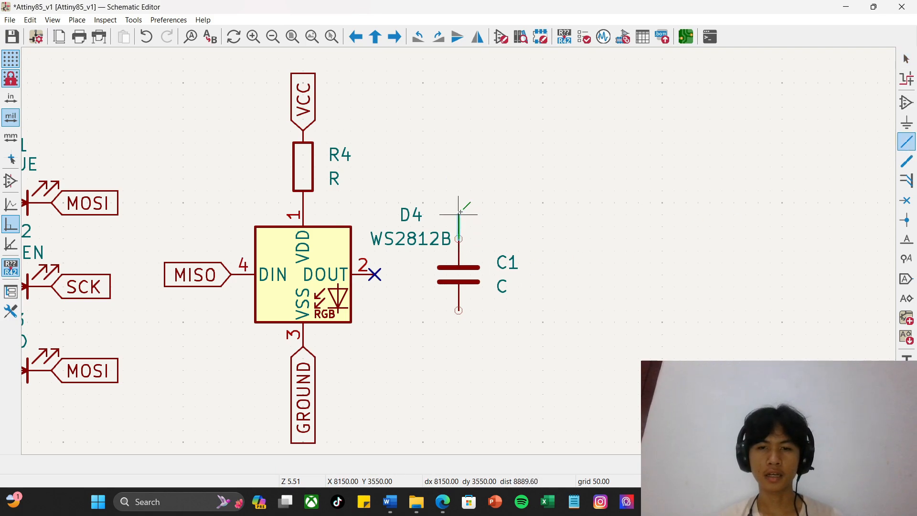
click(303, 203)
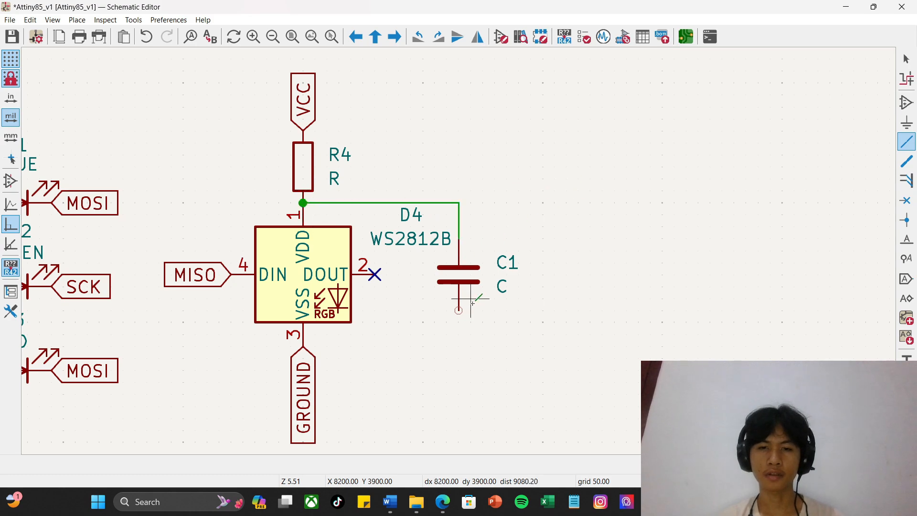
click(459, 310)
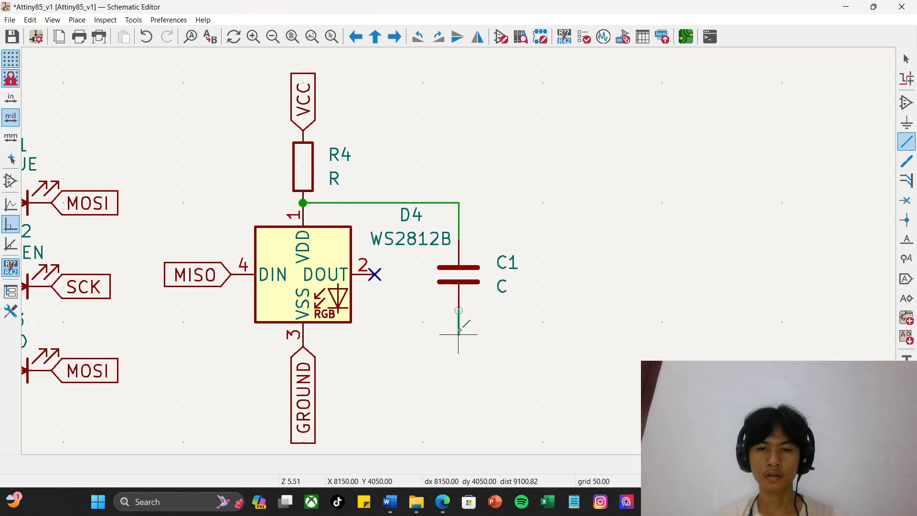
click(302, 334)
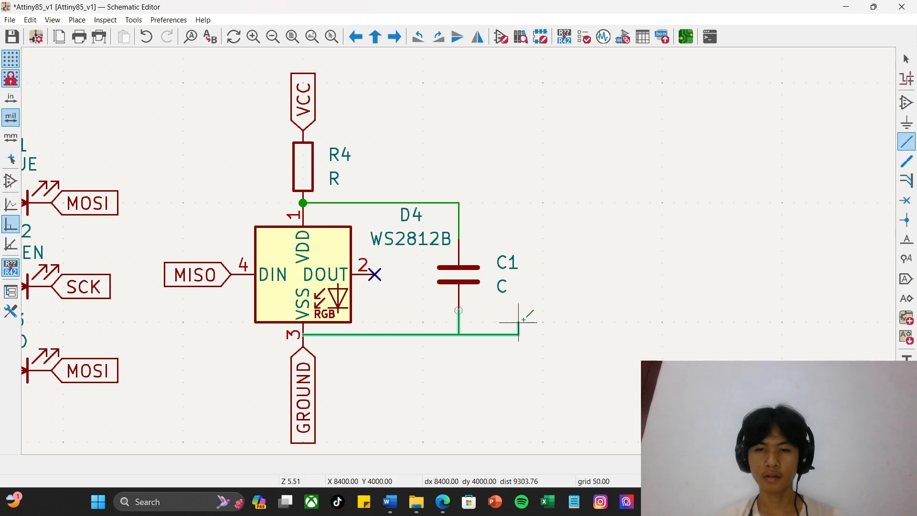
key(Escape)
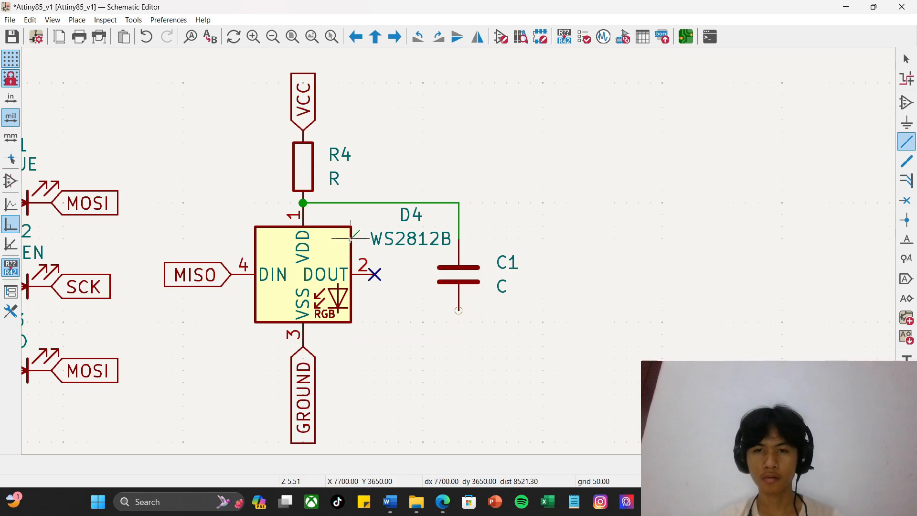
Step: Move R4 together with its VCC label up by about 50 mils, leaving a short wire above pin 1 of the WS2812B
scroll(507, 234, down, 3)
scroll(408, 129, up, 3)
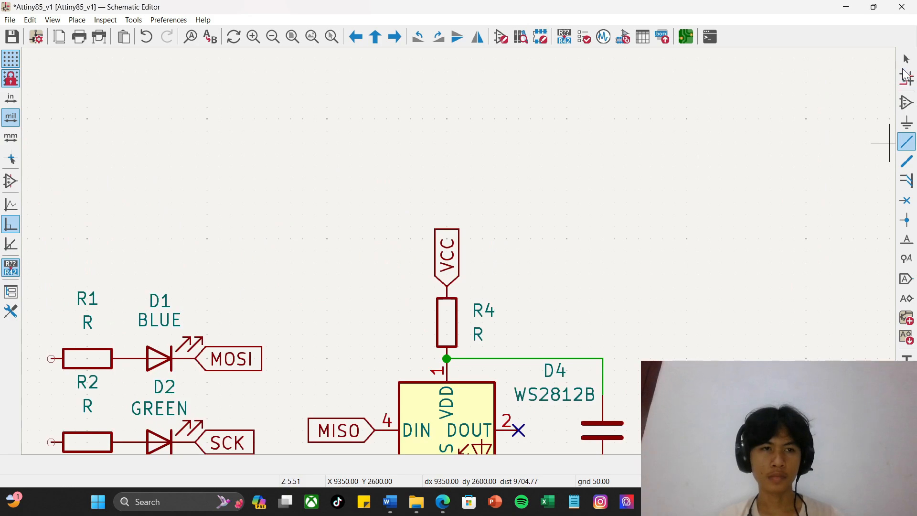
click(906, 59)
drag(363, 203, 541, 338)
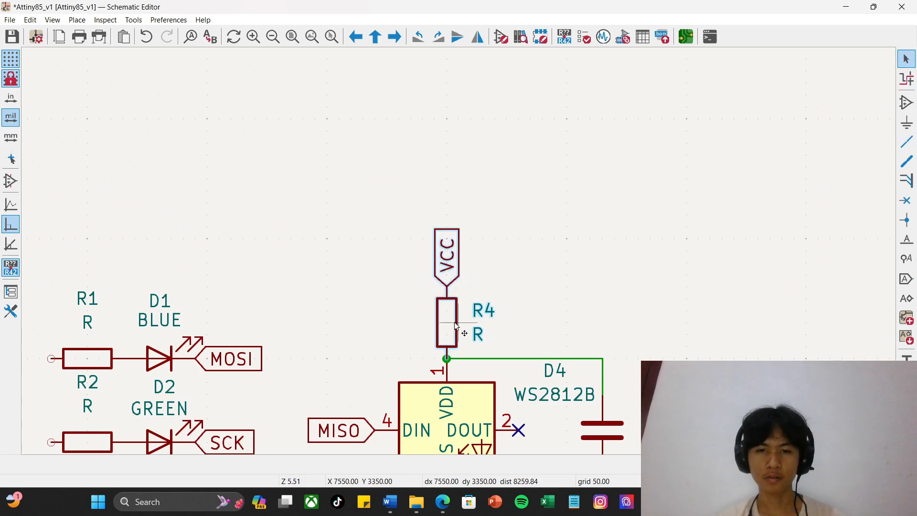
drag(452, 322, 445, 308)
click(546, 242)
scroll(546, 242, down, 3)
scroll(458, 239, up, 3)
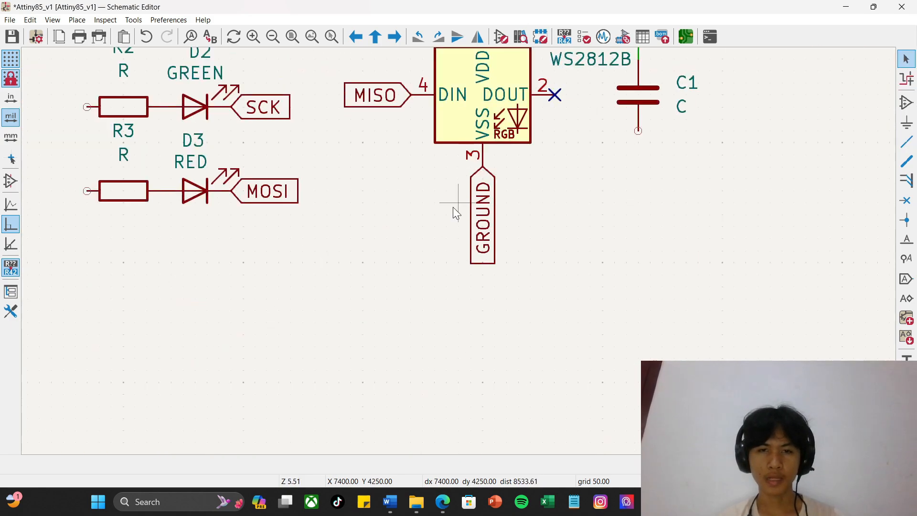
Step: Move the WS2812B's GROUND label down by about 100 mils, leaving a wire between it and pin 3 (VSS)
drag(424, 165, 567, 293)
drag(482, 168, 478, 188)
click(459, 237)
scroll(458, 237, down, 2)
scroll(511, 216, up, 2)
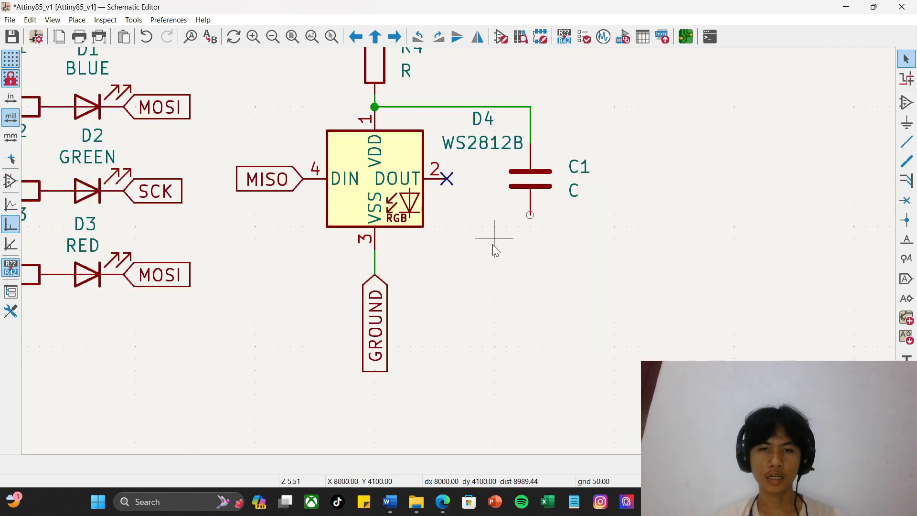
Step: Wire the lower pin of capacitor C1 to the wire between pin 3 (VSS) and the GROUND label
key(w)
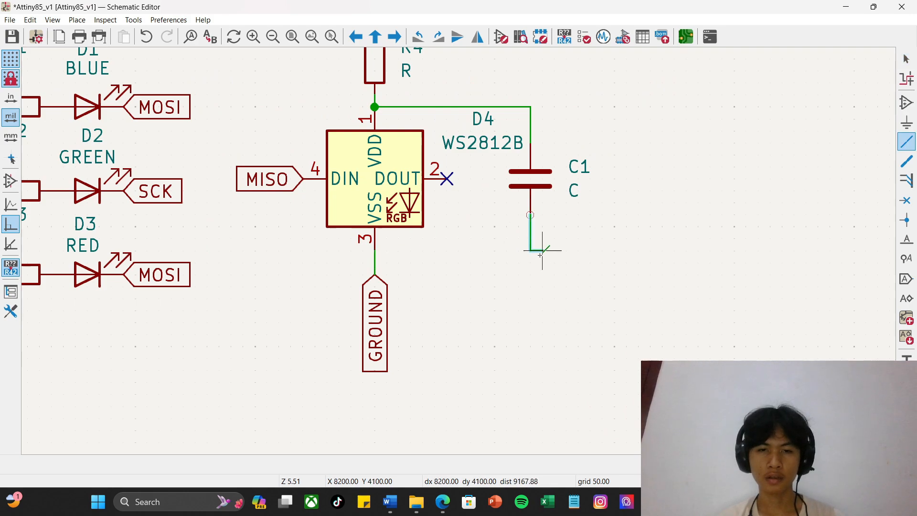
click(531, 250)
click(377, 250)
key(Escape)
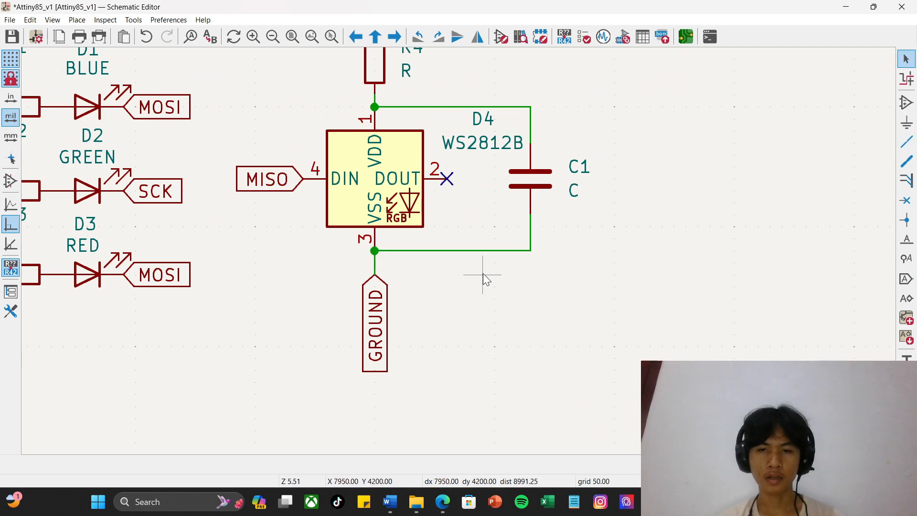
Step: Review the drawn circuit and check it against the assignment text in the Word document
scroll(469, 245, down, 4)
scroll(483, 210, up, 3)
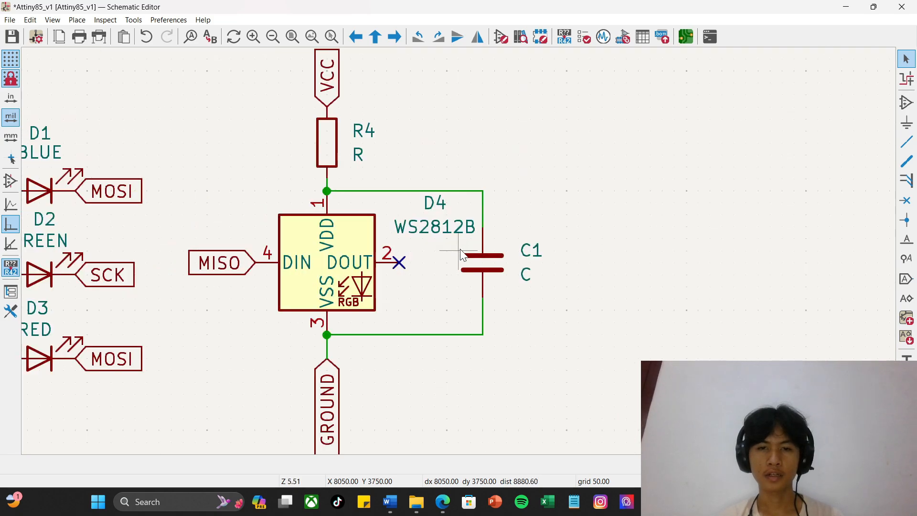
scroll(471, 263, down, 4)
scroll(461, 251, up, 1)
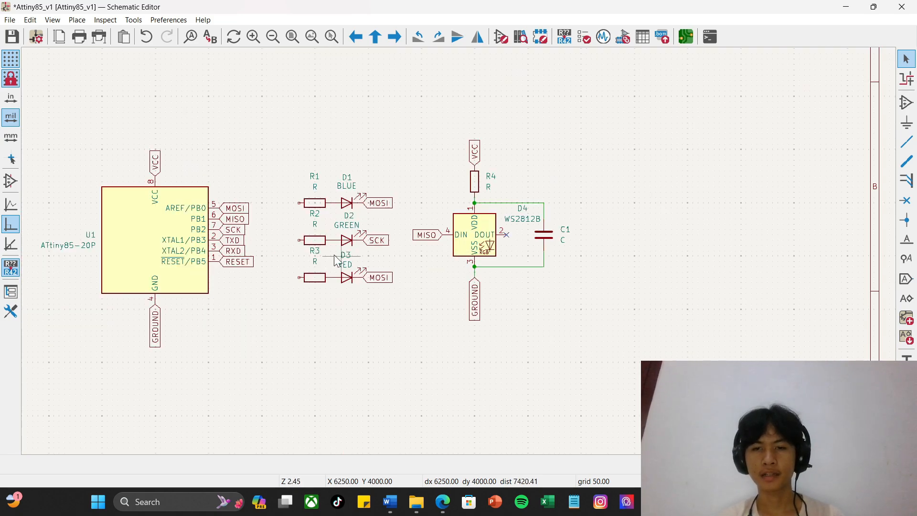
scroll(459, 251, up, 2)
scroll(675, 179, up, 2)
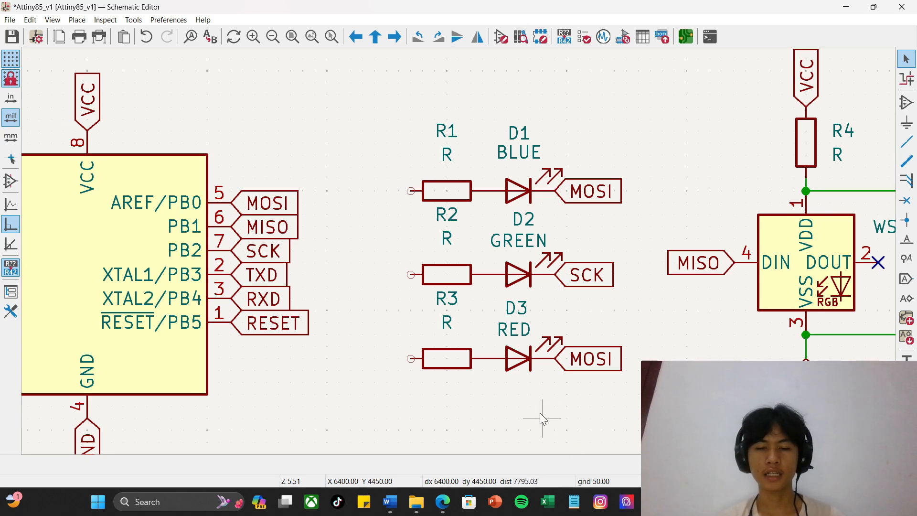
click(390, 502)
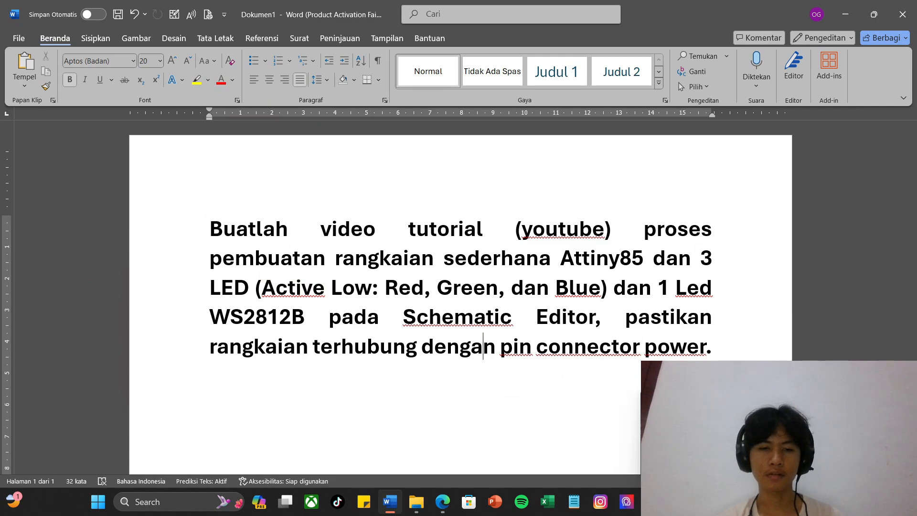
mouse_move(653, 502)
click(653, 432)
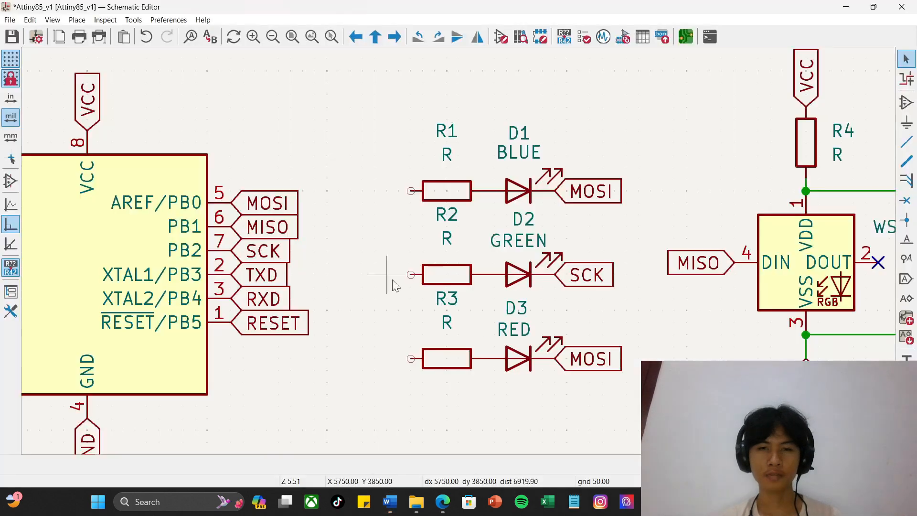
Step: Duplicate the ATtiny85's VCC label, rotate it to horizontal and attach it to the free end of resistor R1
click(87, 95)
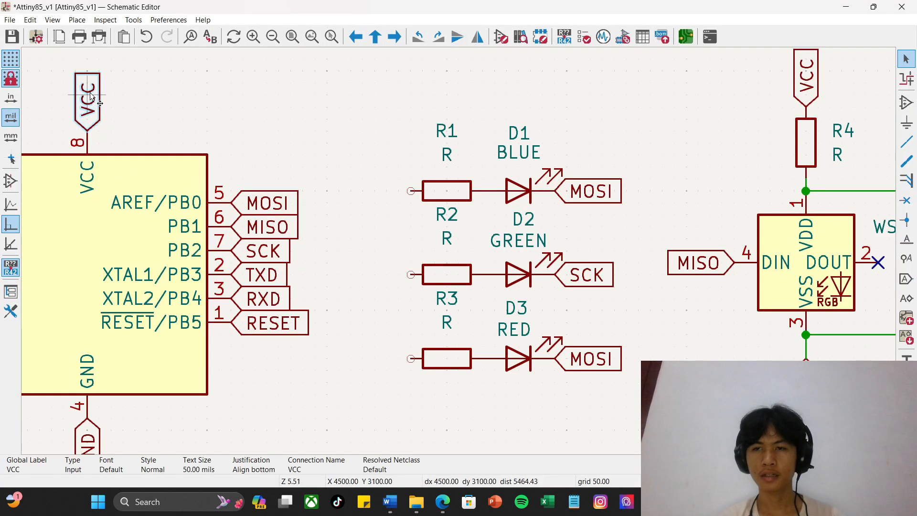
key(ctrl+d)
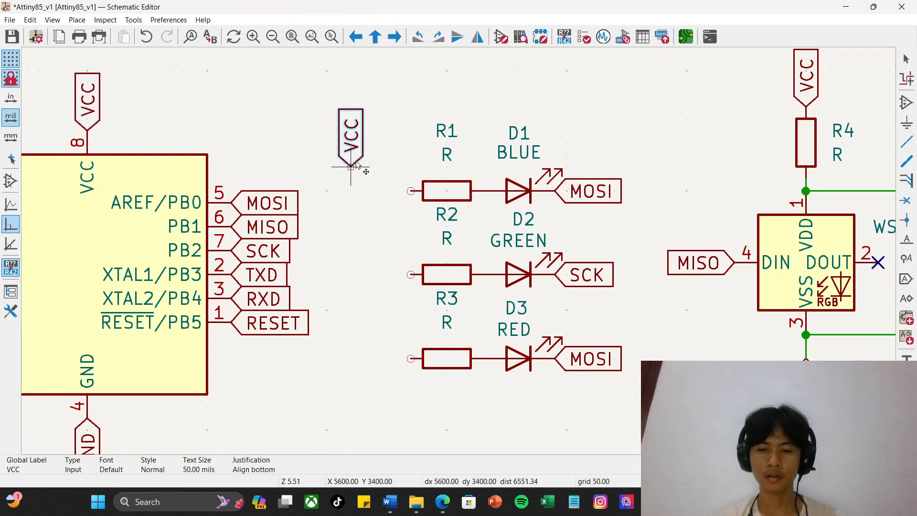
key(r)
key(r)
key(r)
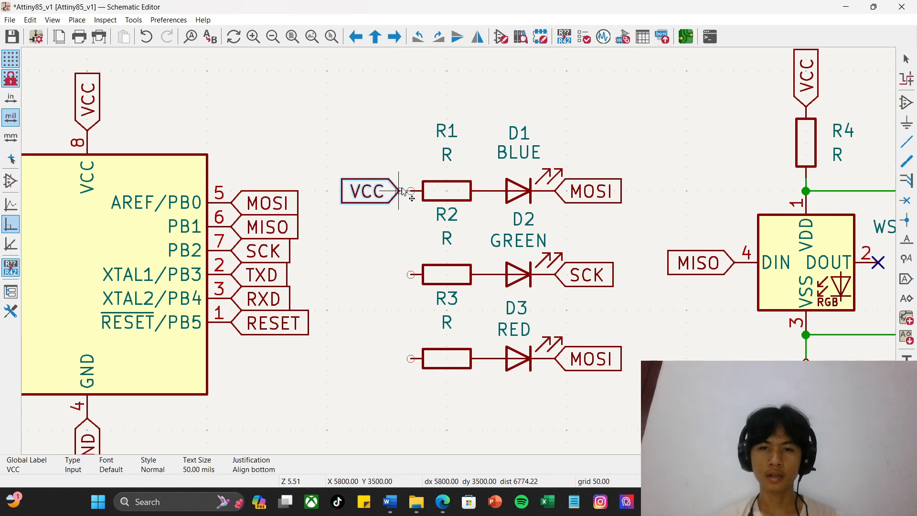
click(411, 191)
Step: Duplicate the VCC label again, turn it horizontal and attach it to the free end of resistor R2
key(ctrl+d)
key(r)
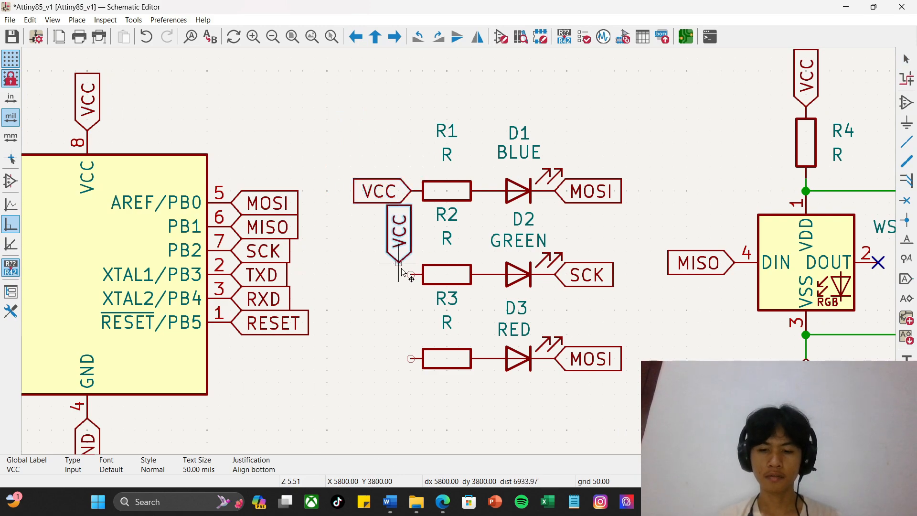
key(r)
key(r)
key(r)
click(409, 275)
Step: Attach another horizontal copy of the VCC label to the free end of resistor R3
key(ctrl+d)
key(r)
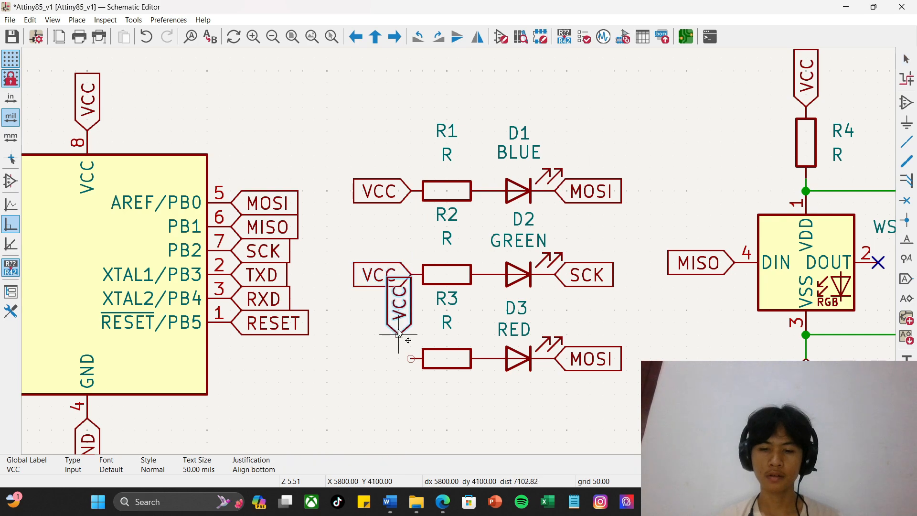
key(r)
key(r)
key(r)
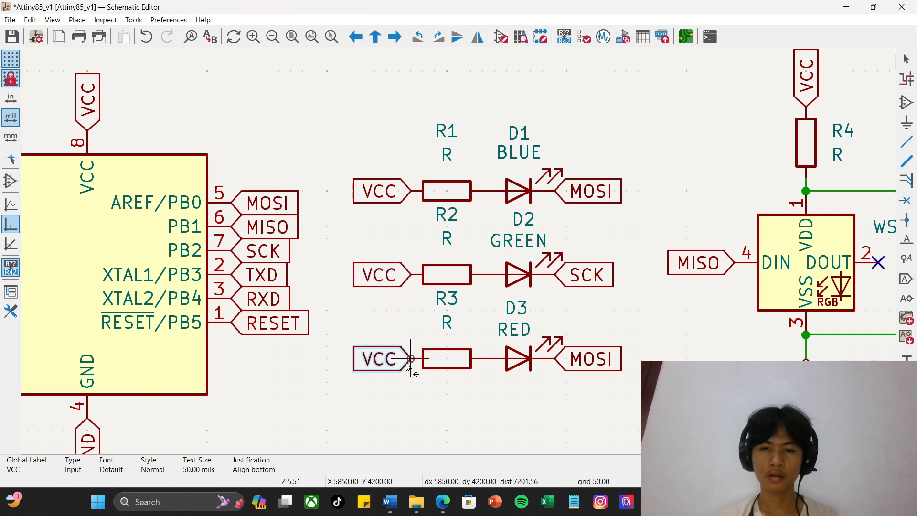
click(410, 358)
Step: Move the ATtiny85 with all its labels closer to the pin header J1/J2
scroll(479, 331, down, 4)
click(479, 331)
scroll(453, 299, down, 1)
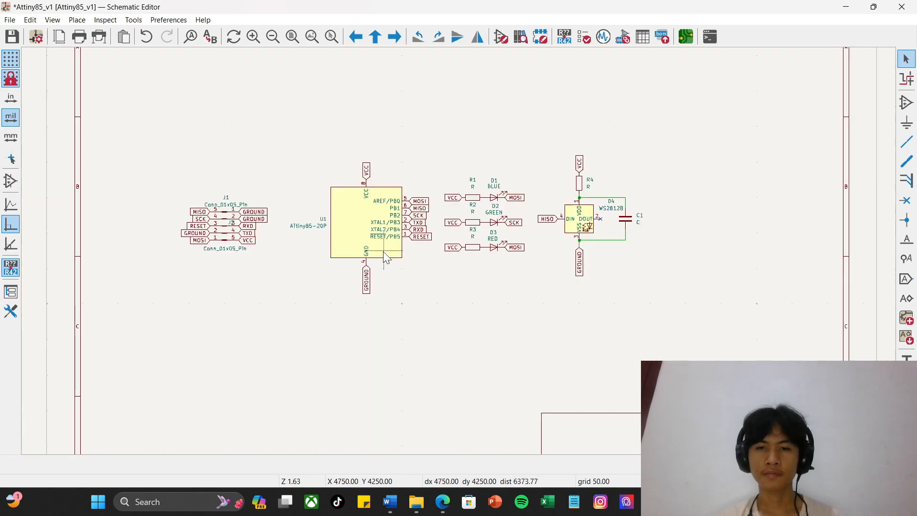
scroll(370, 236, up, 1)
drag(317, 94, 577, 404)
key(m)
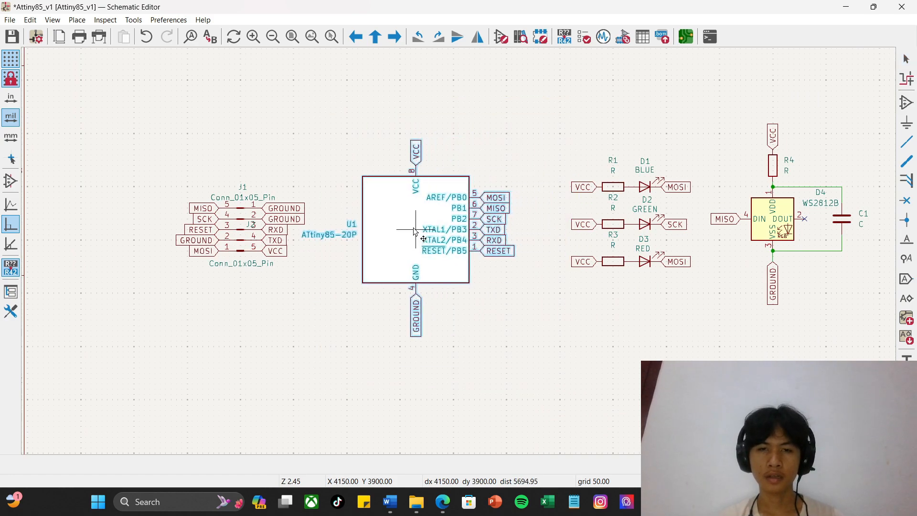
click(418, 230)
Step: Move the three LED branches and the WS2812B circuit together closer to the ATtiny85
scroll(784, 261, down, 1)
drag(297, 139, 533, 322)
key(m)
click(438, 234)
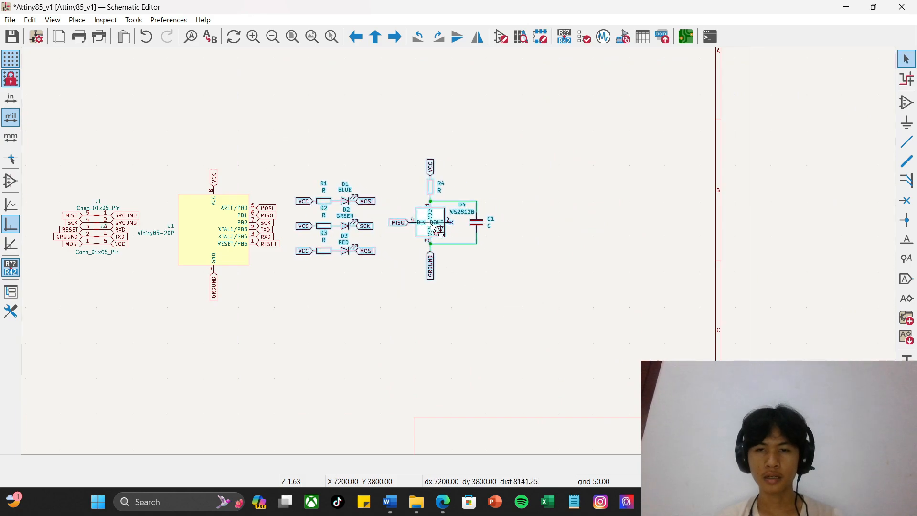
scroll(328, 251, up, 1)
scroll(443, 245, down, 1)
scroll(462, 256, up, 1)
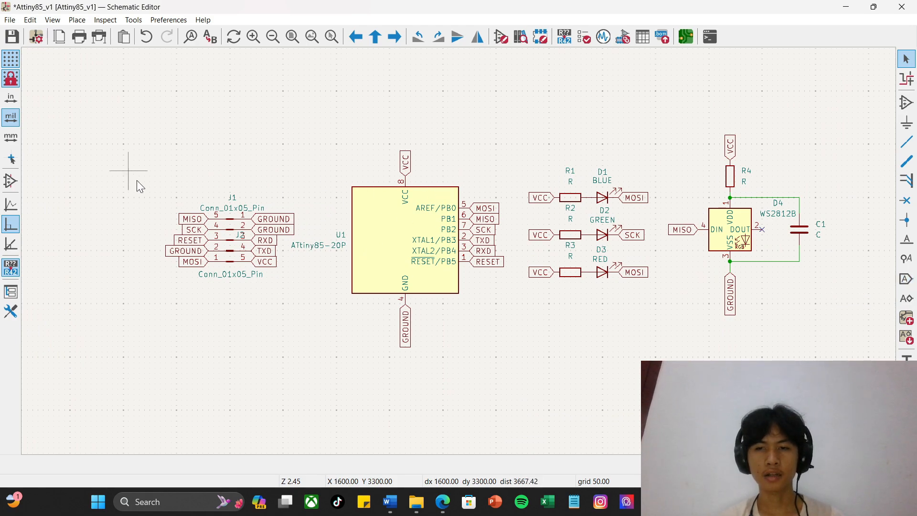
Step: Try shifting both label columns of the pin header outward, and undo these shifts
drag(136, 180, 209, 310)
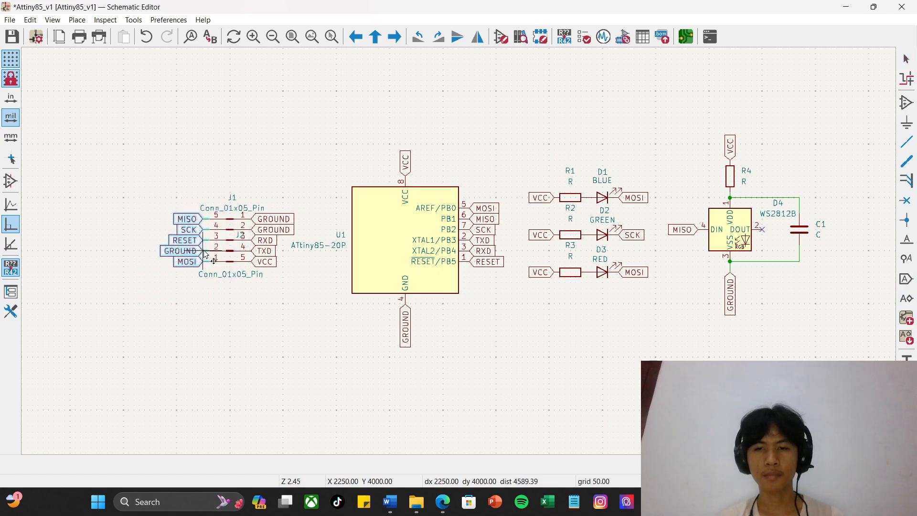
drag(204, 250, 204, 250)
drag(252, 157, 314, 330)
drag(241, 182, 312, 336)
drag(266, 245, 263, 242)
drag(248, 188, 311, 319)
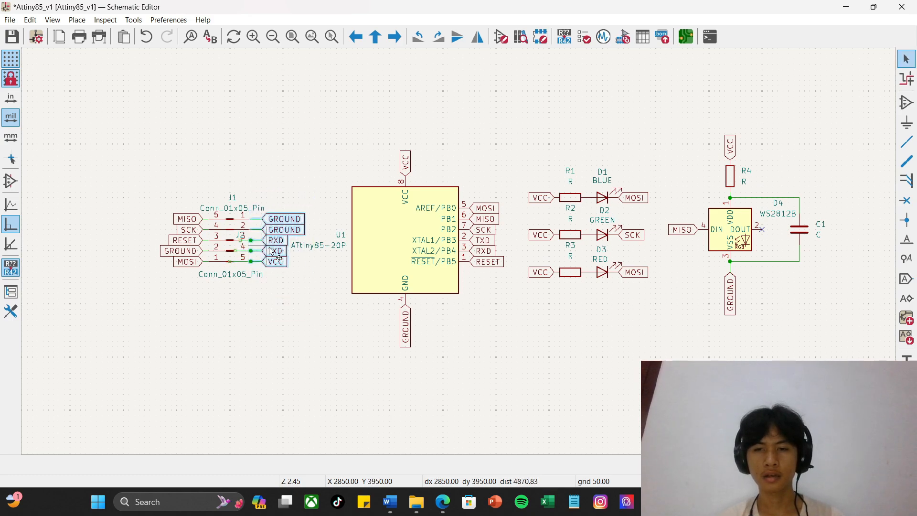
drag(261, 249, 254, 251)
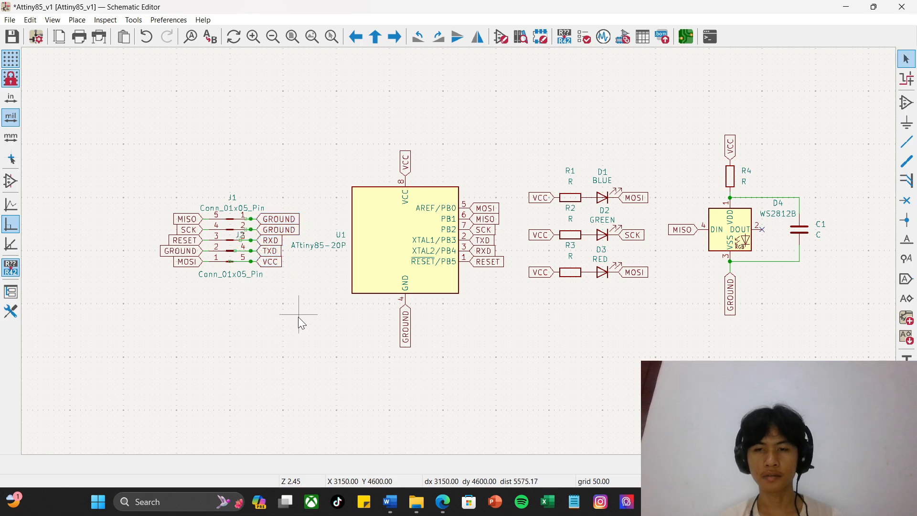
key(ctrl+z)
key(ctrl+z)
key(ctrl+z)
key(ctrl+z)
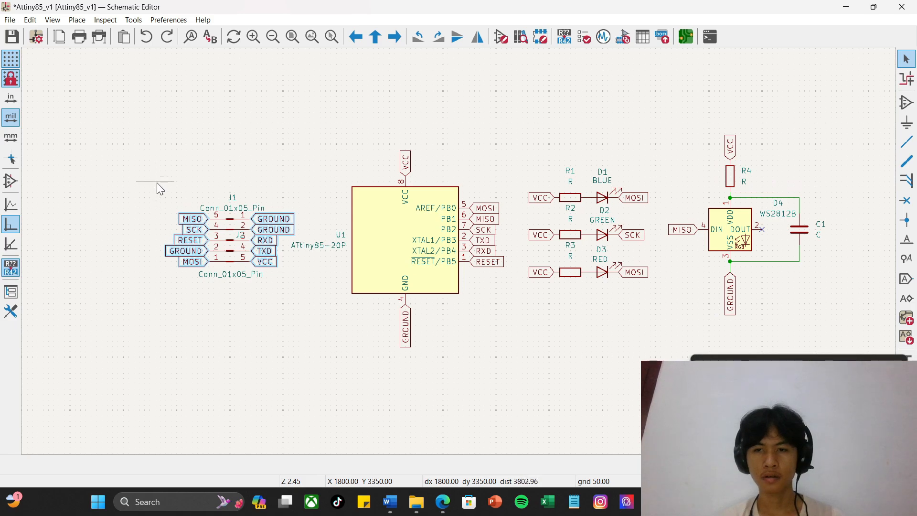
Step: Shift both label columns of the pin header J1/J2 outward by one grid step each, away from the pins
drag(157, 183, 220, 305)
drag(192, 246, 203, 242)
click(294, 319)
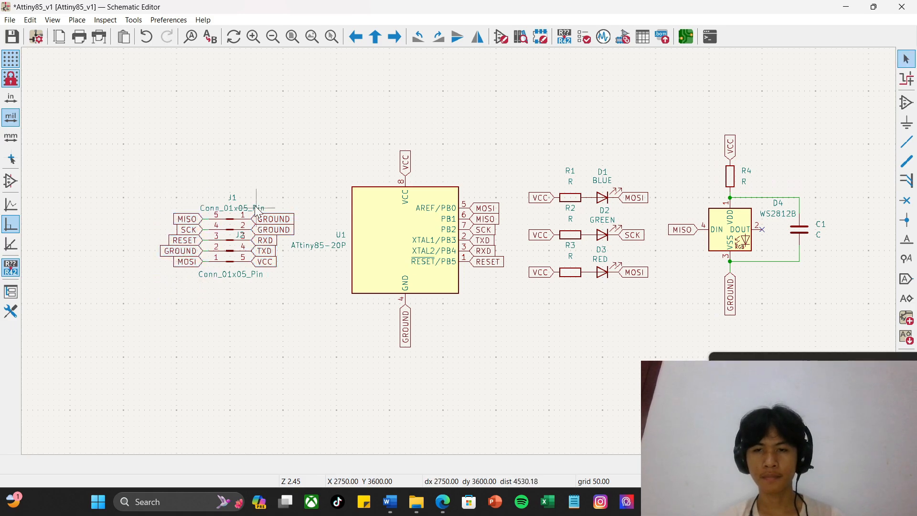
drag(245, 182, 313, 308)
drag(252, 252, 256, 252)
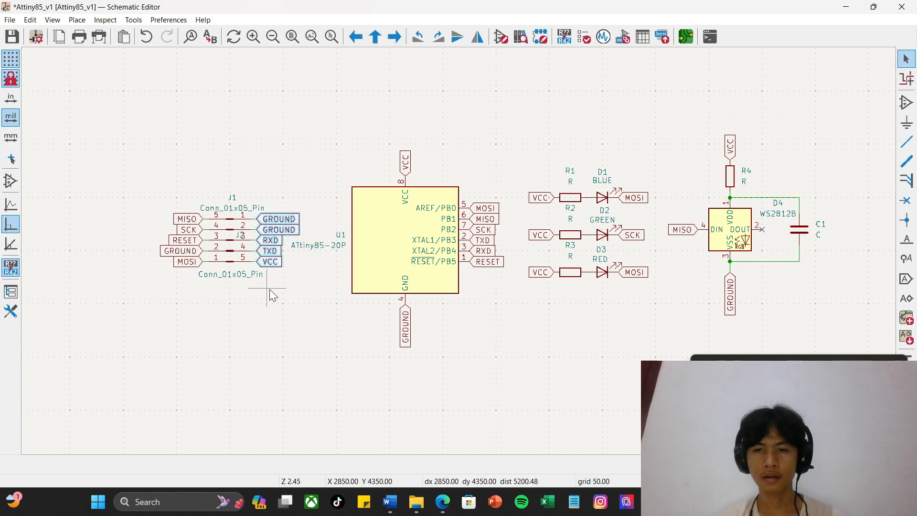
Step: Shift the six global labels on the ATtiny85's signal pins outward together by one grid step
click(289, 307)
scroll(461, 256, down, 4)
scroll(459, 252, up, 5)
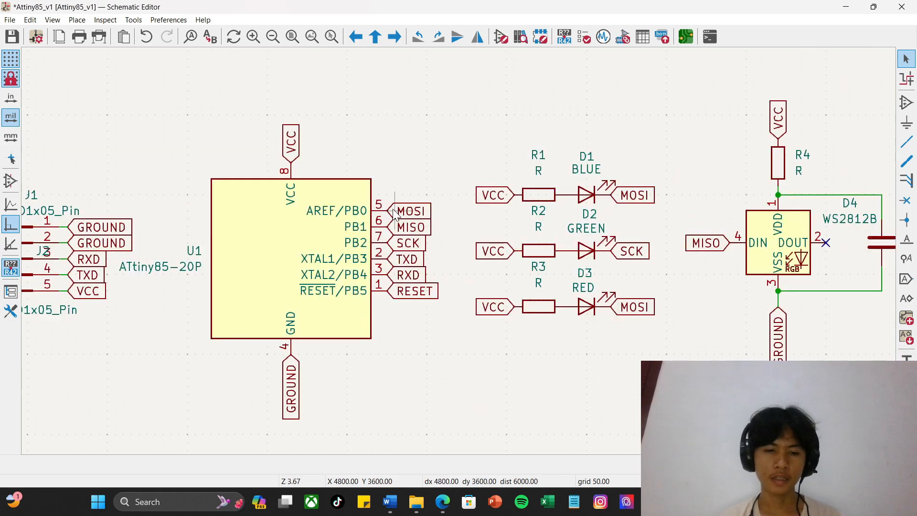
drag(386, 170, 461, 333)
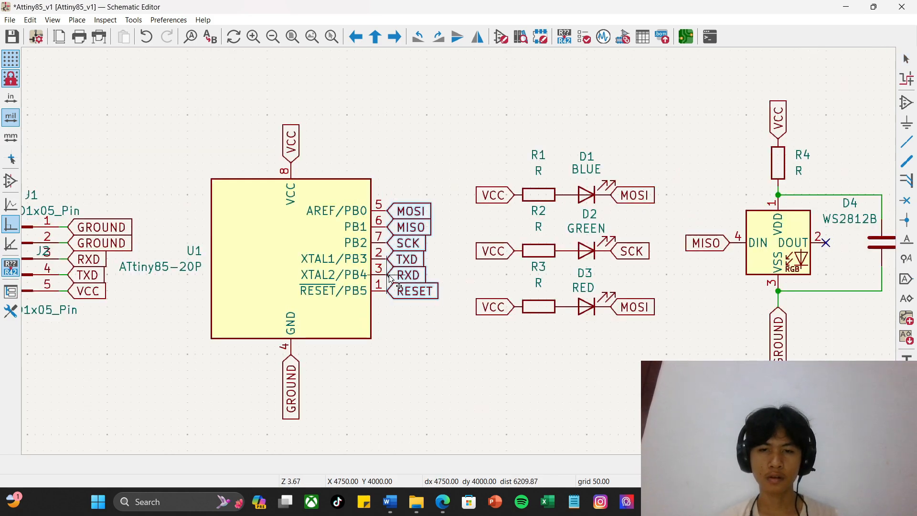
click(398, 278)
key(Escape)
Step: Shift the ATtiny85's VCC label up and its GROUND label down by one grid step each, away from the pins
drag(269, 114, 326, 160)
drag(273, 115, 324, 164)
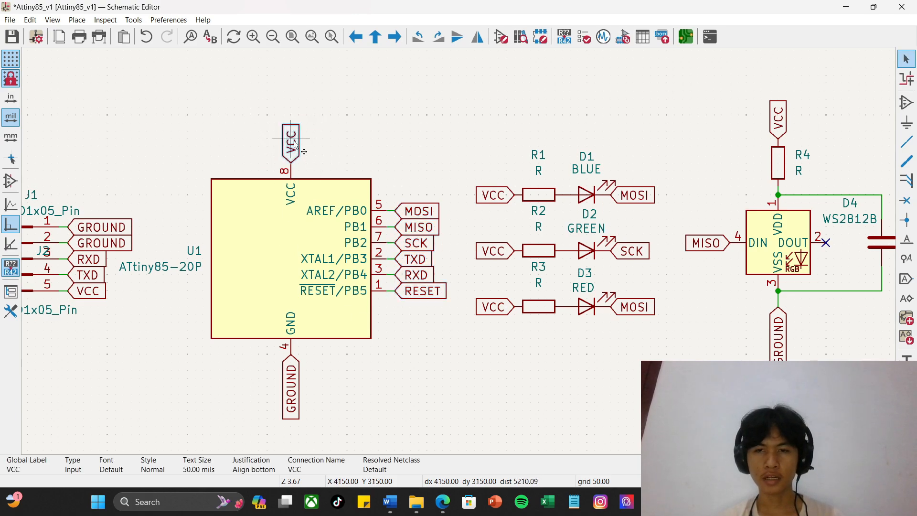
key(g)
click(292, 157)
drag(248, 351, 345, 446)
key(g)
click(291, 354)
key(Escape)
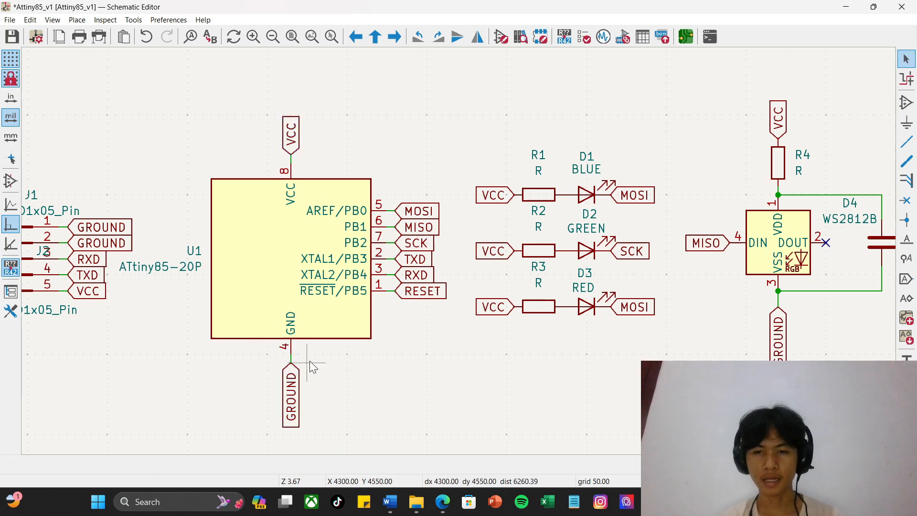
Step: Shift the VCC labels and the MOSI/SCK labels of the three LED branches outward by one grid step each
scroll(309, 363, up, 4)
scroll(425, 213, down, 5)
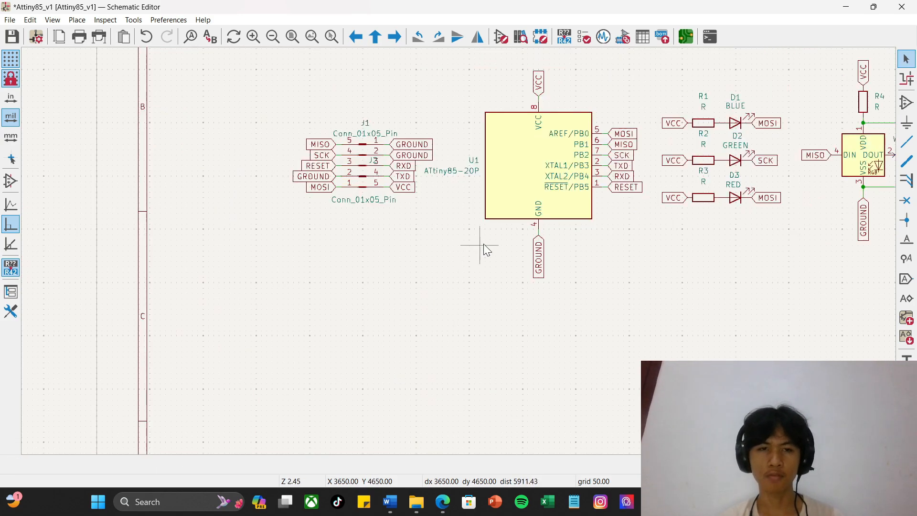
scroll(260, 280, up, 3)
drag(268, 203, 340, 409)
key(g)
click(319, 359)
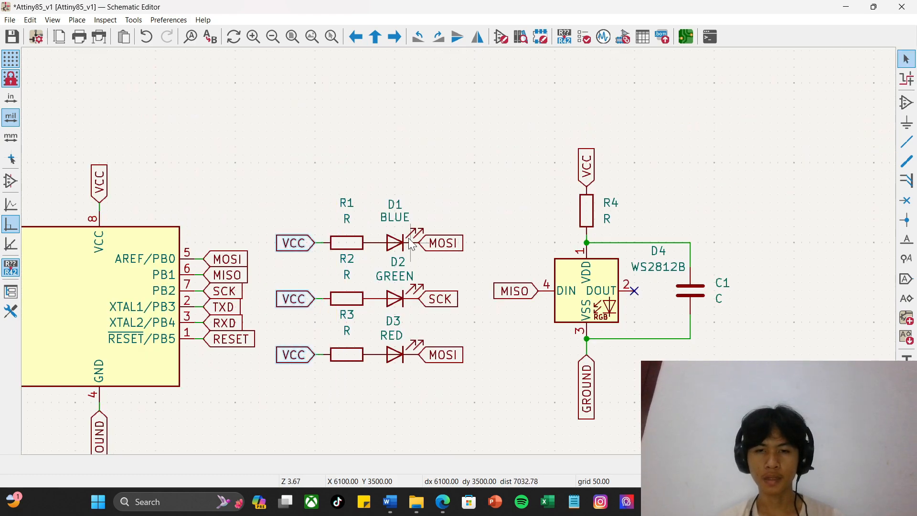
drag(414, 195, 497, 421)
key(g)
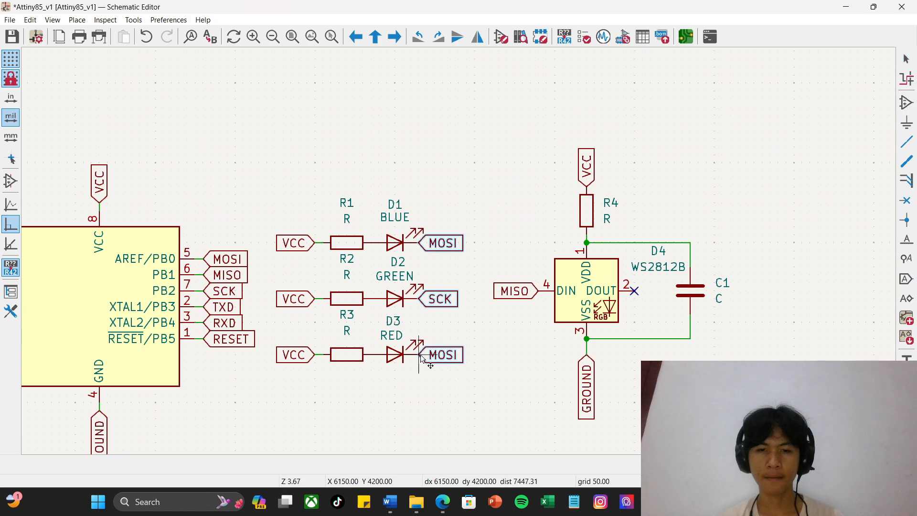
Step: Shift the WS2812B's MISO label and the VCC label above R4 outward by one grid step each
drag(487, 251, 547, 337)
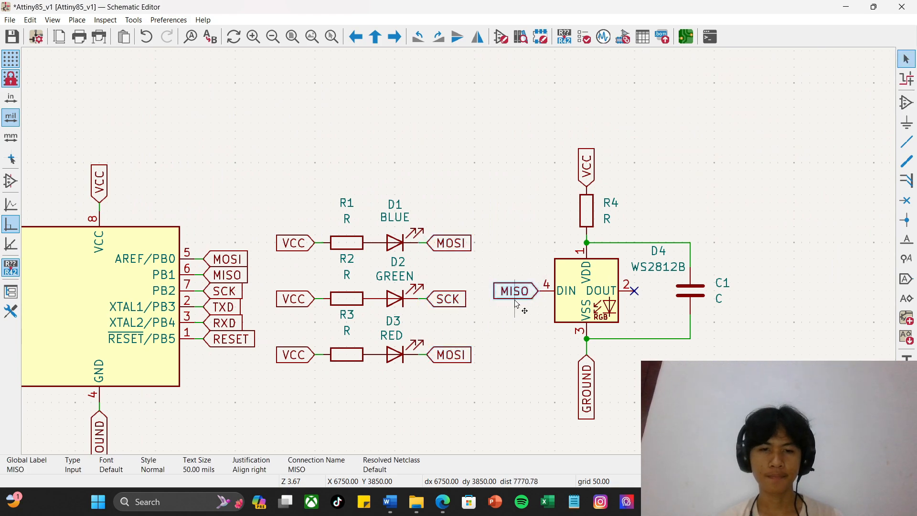
key(g)
click(532, 291)
drag(543, 133, 645, 252)
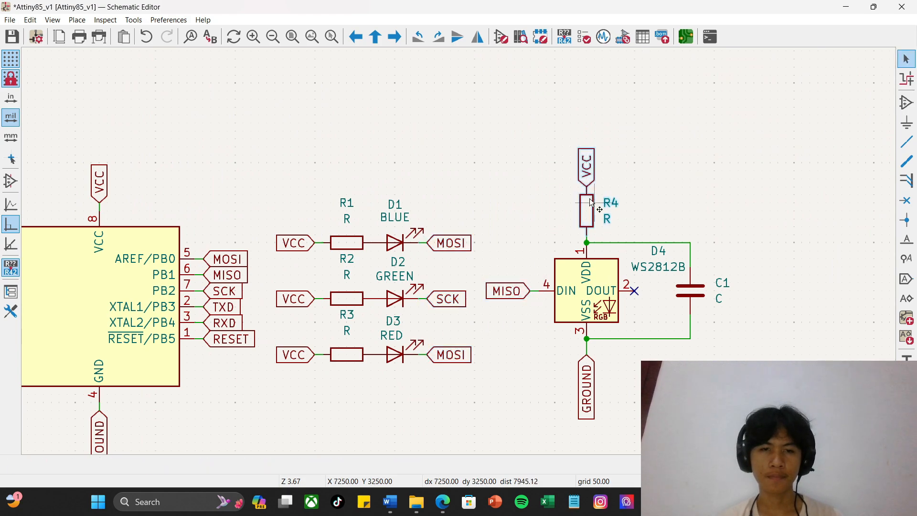
drag(541, 143, 634, 195)
key(g)
click(585, 179)
drag(544, 354, 569, 373)
Step: Save the schematic and select capacitor C1
scroll(531, 275, down, 5)
key(ctrl+s)
scroll(461, 256, up, 4)
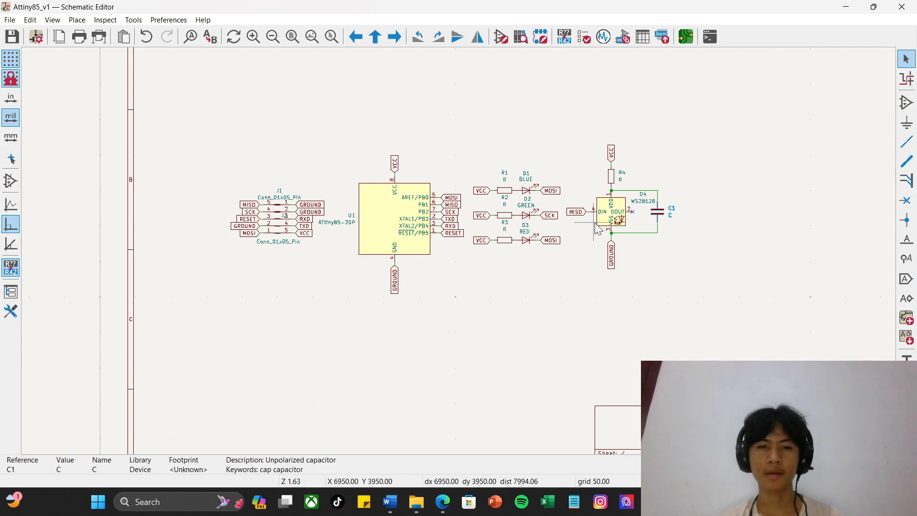
click(651, 212)
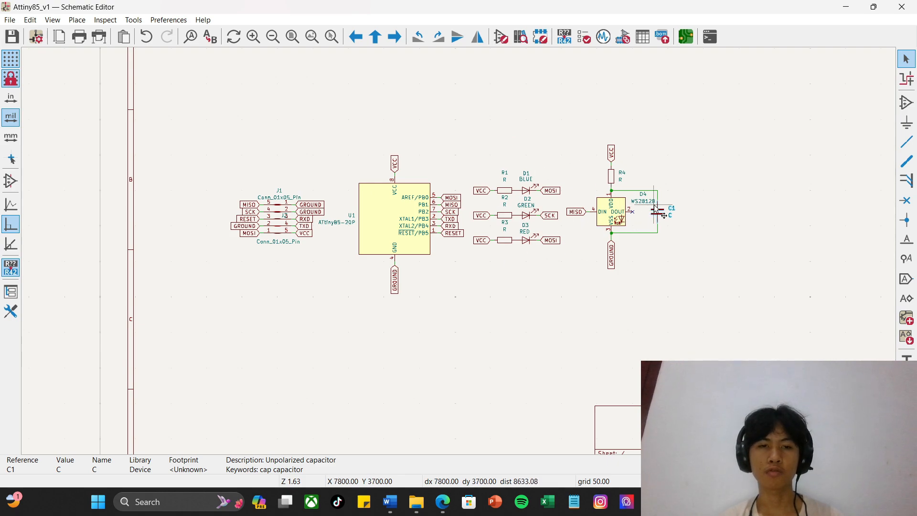
scroll(458, 213, up, 2)
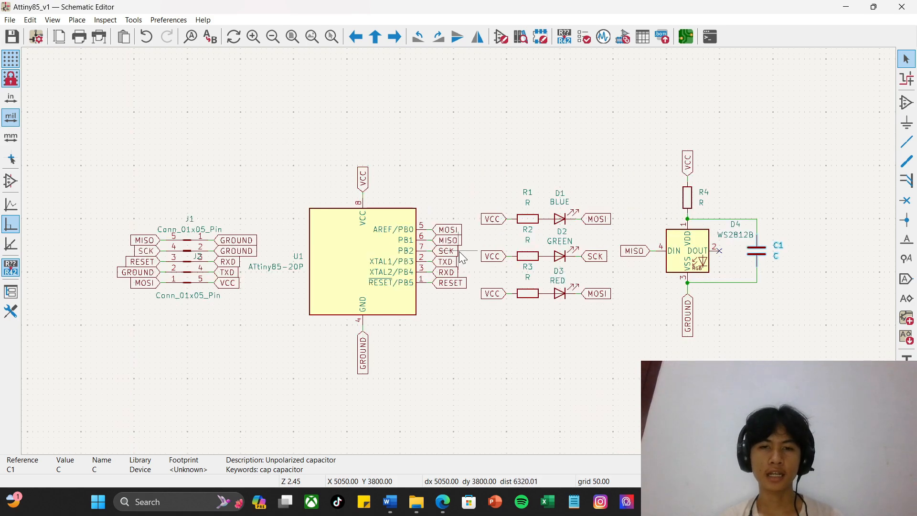